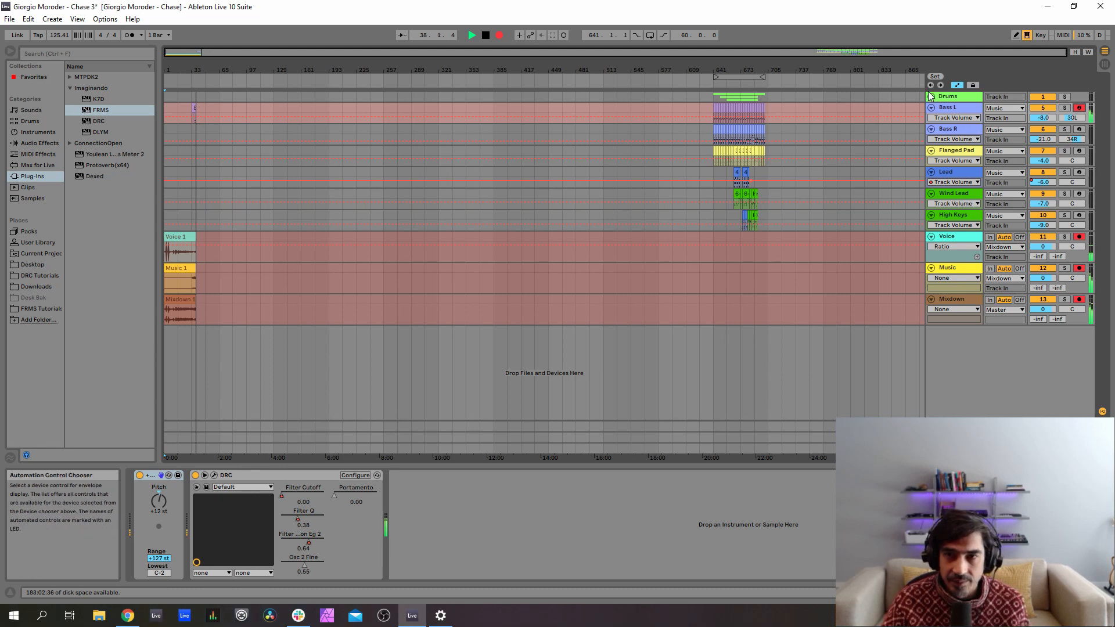
# - Open the DRC synth on the Bass L track and load the Default patch from the Factory bank
pyautogui.doubleClick(953, 109)
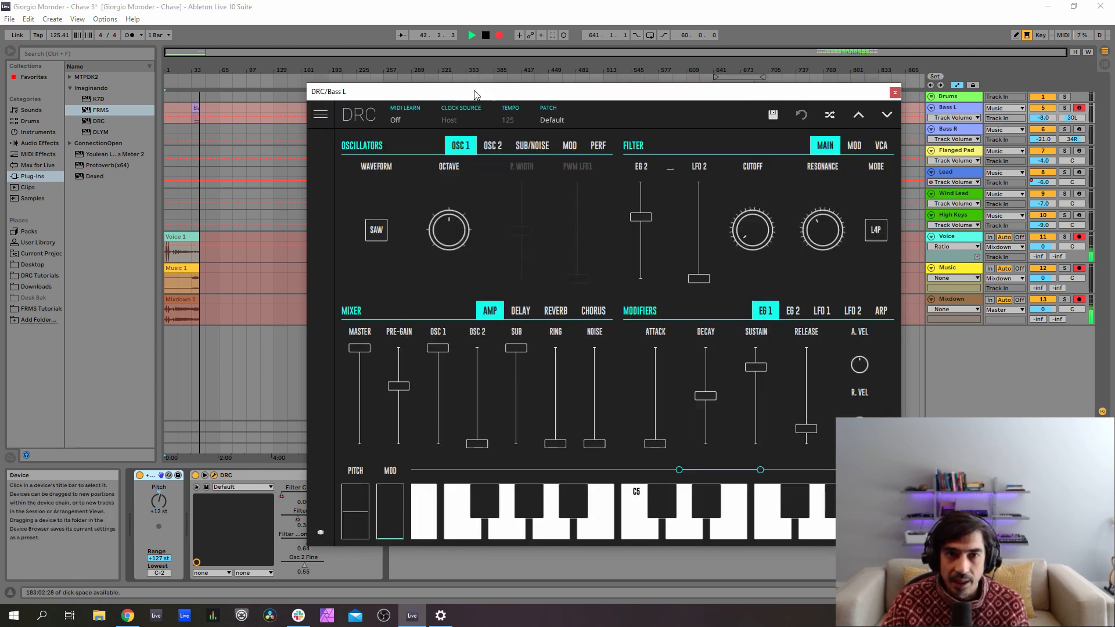
pyautogui.moveTo(481, 96); pyautogui.dragTo(370, 79)
pyautogui.click(459, 97)
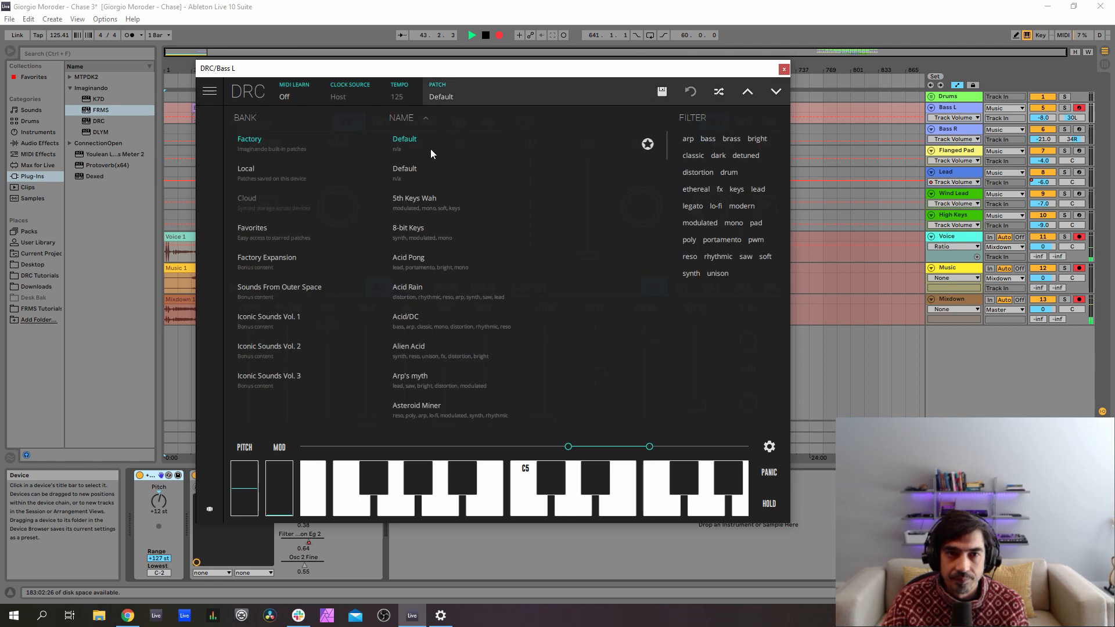
pyautogui.click(419, 184)
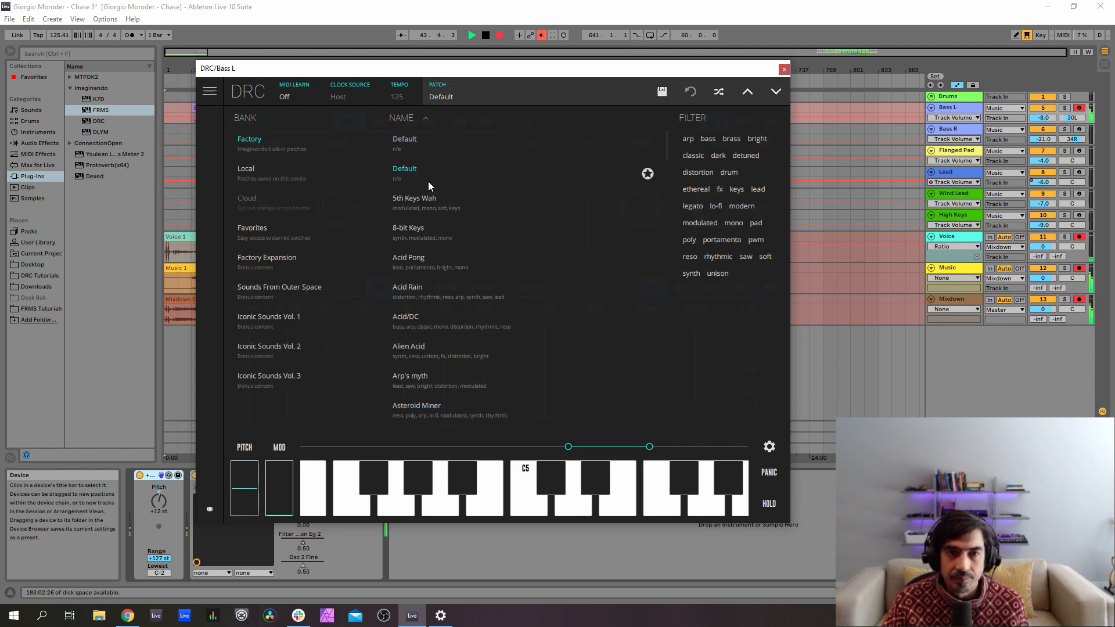
# - Switch to the Session View and place the DRC window clear of the Bass L channel to check its track panning
pyautogui.doubleClick(960, 111)
pyautogui.click(960, 110)
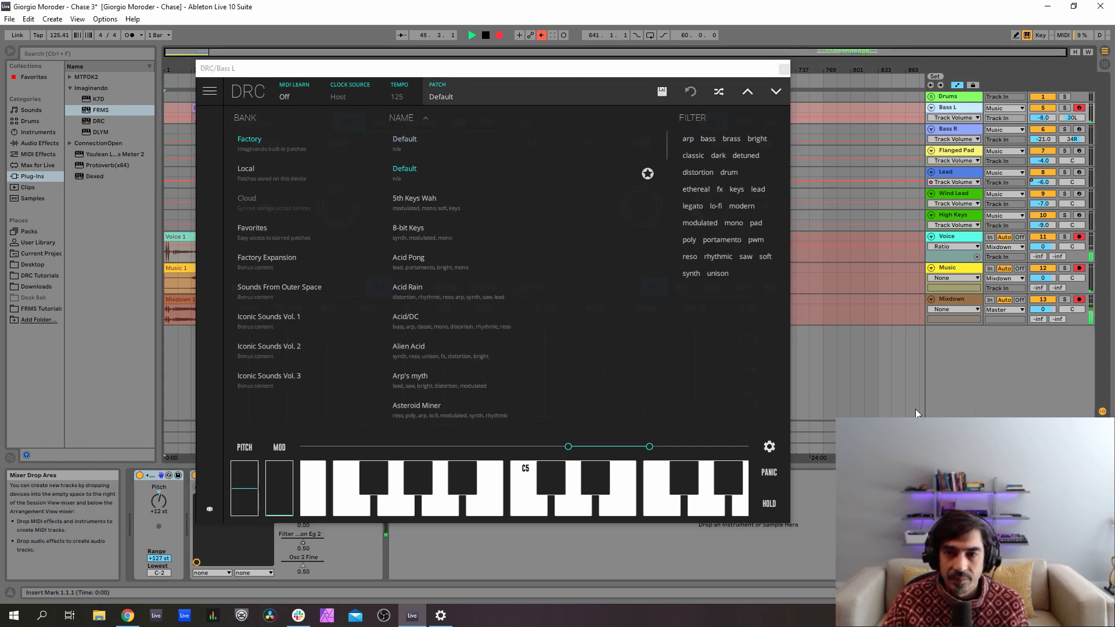
pyautogui.press('Tab')
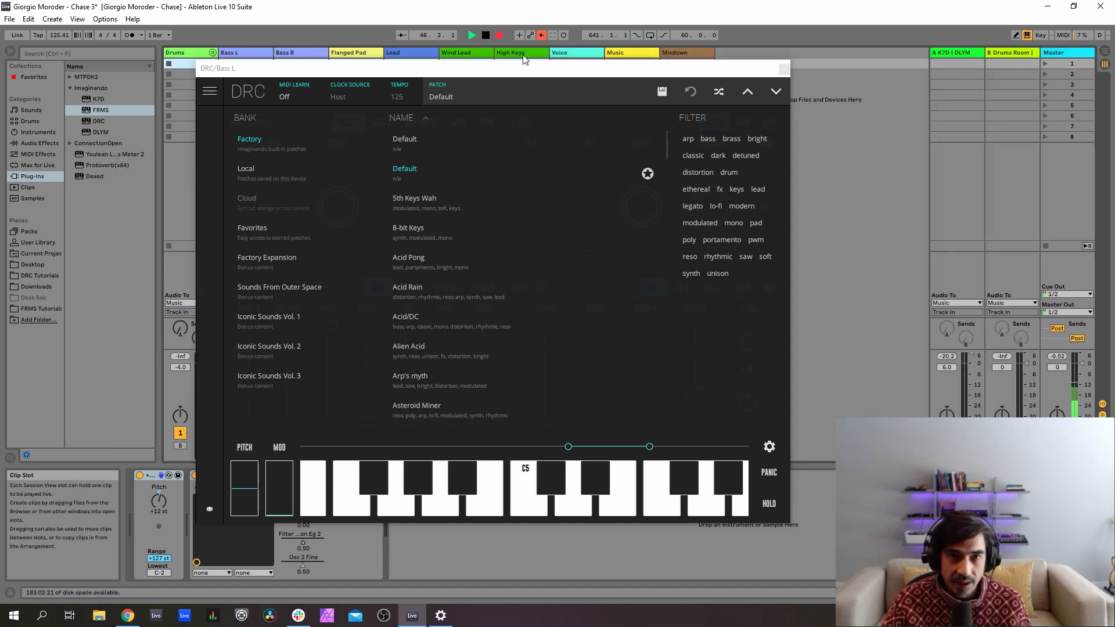
pyautogui.moveTo(505, 72); pyautogui.dragTo(701, 76)
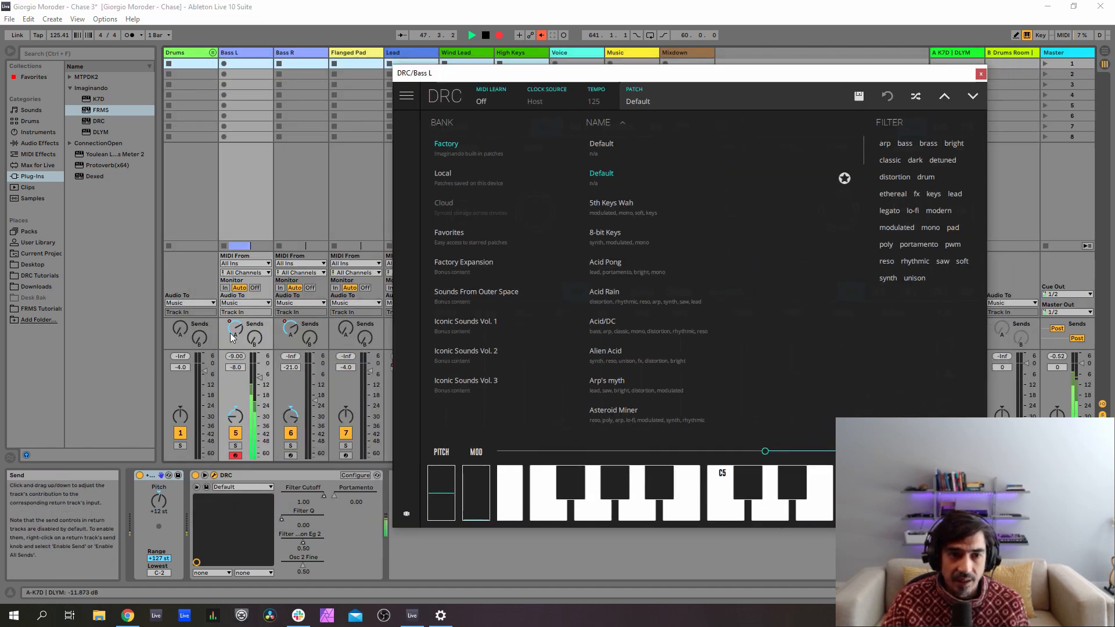
pyautogui.moveTo(551, 72); pyautogui.dragTo(415, 68)
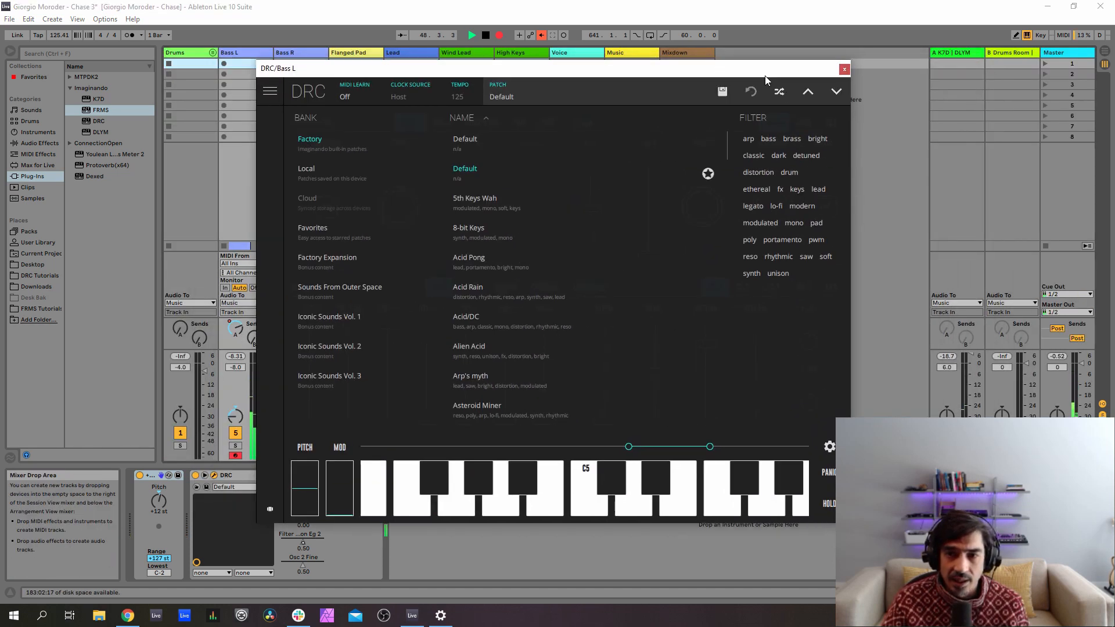
pyautogui.click(894, 505)
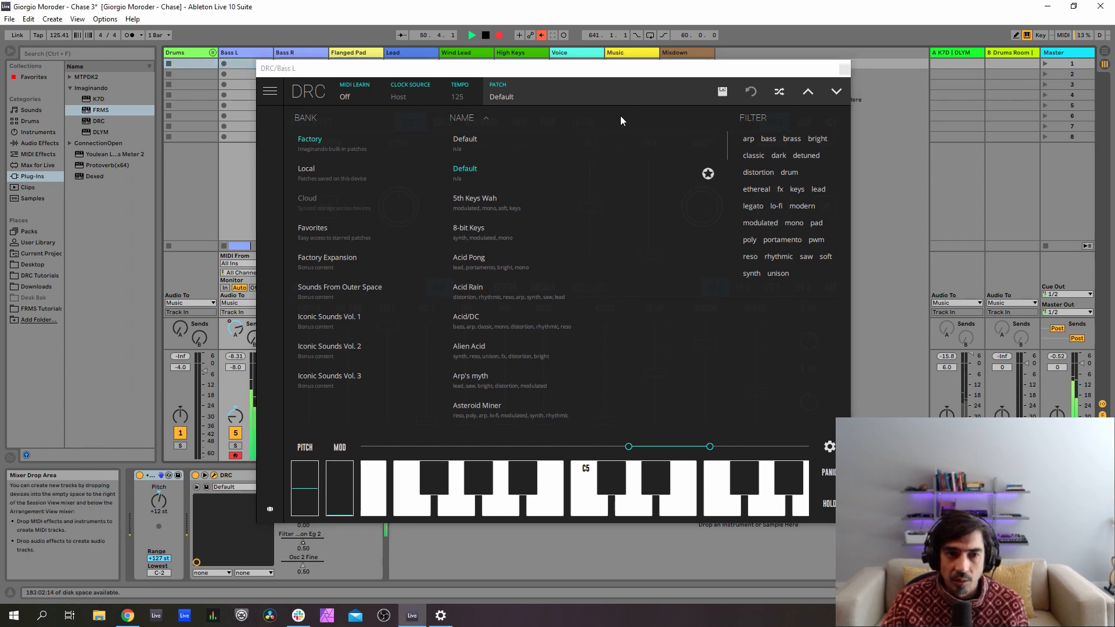
pyautogui.moveTo(500, 73); pyautogui.dragTo(528, 69)
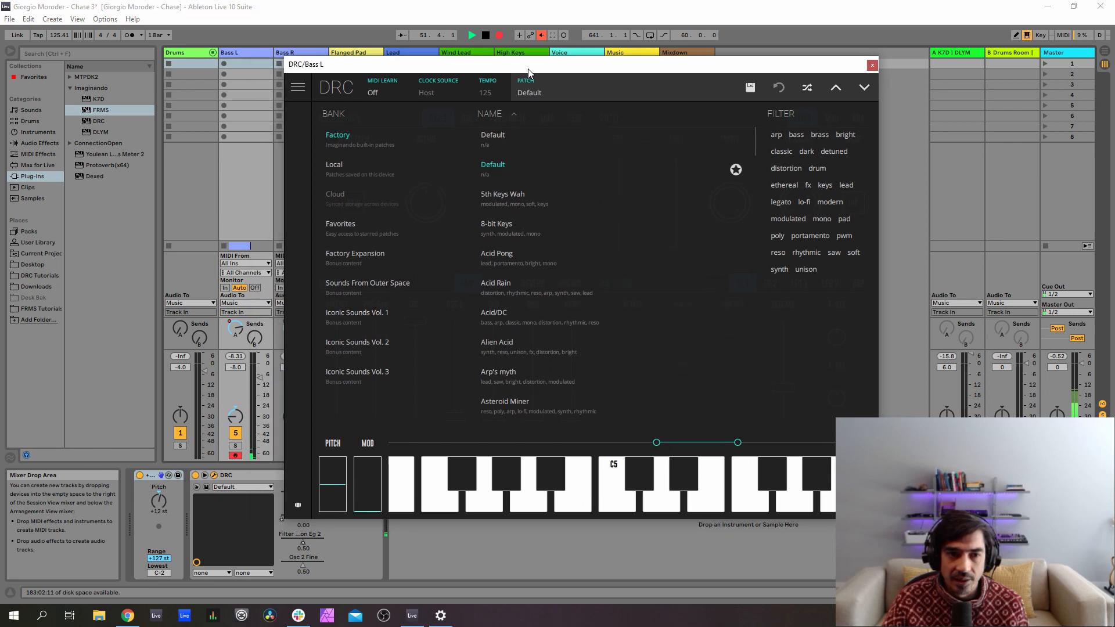
pyautogui.click(236, 413)
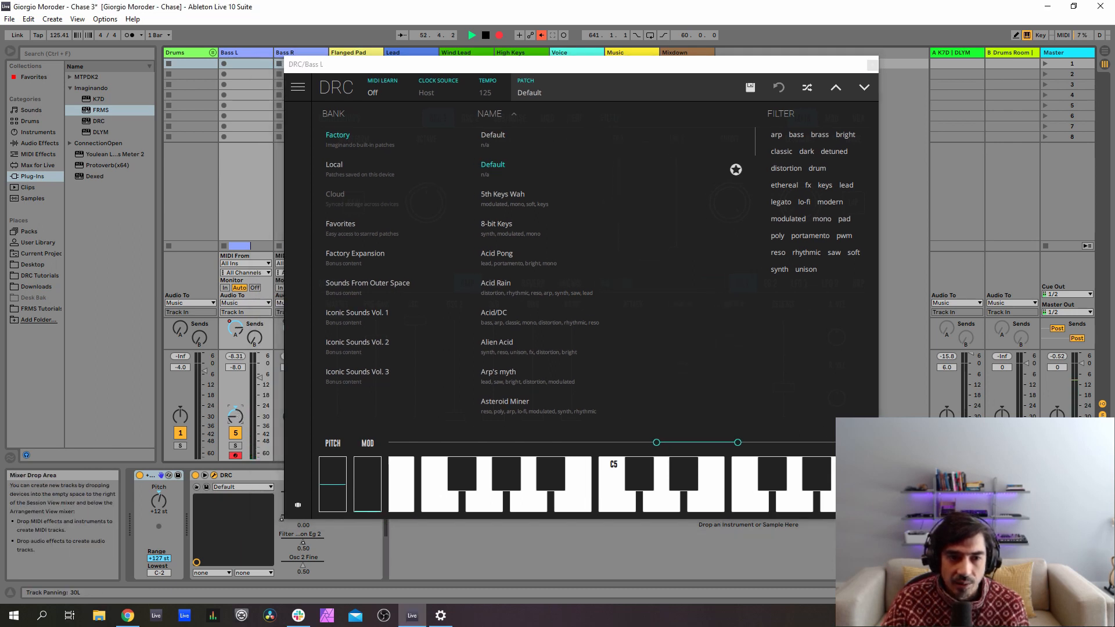
# - Leave the patch browser, raise the sub oscillator level to maximum and lower the pre-gain to slightly above the middle
pyautogui.click(546, 94)
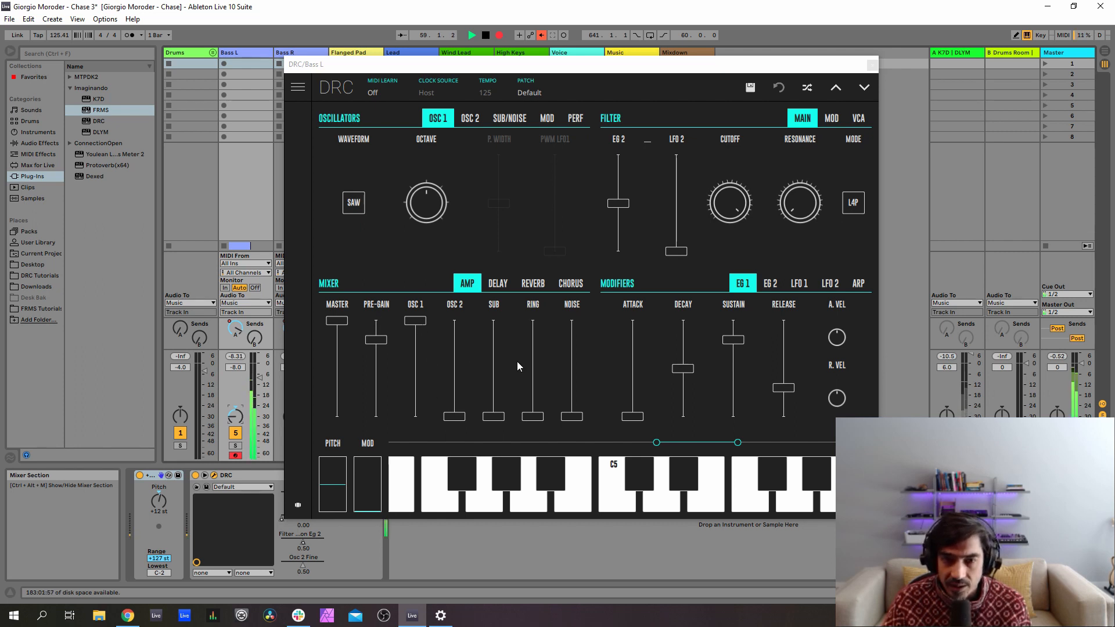
pyautogui.moveTo(494, 353); pyautogui.dragTo(497, 256)
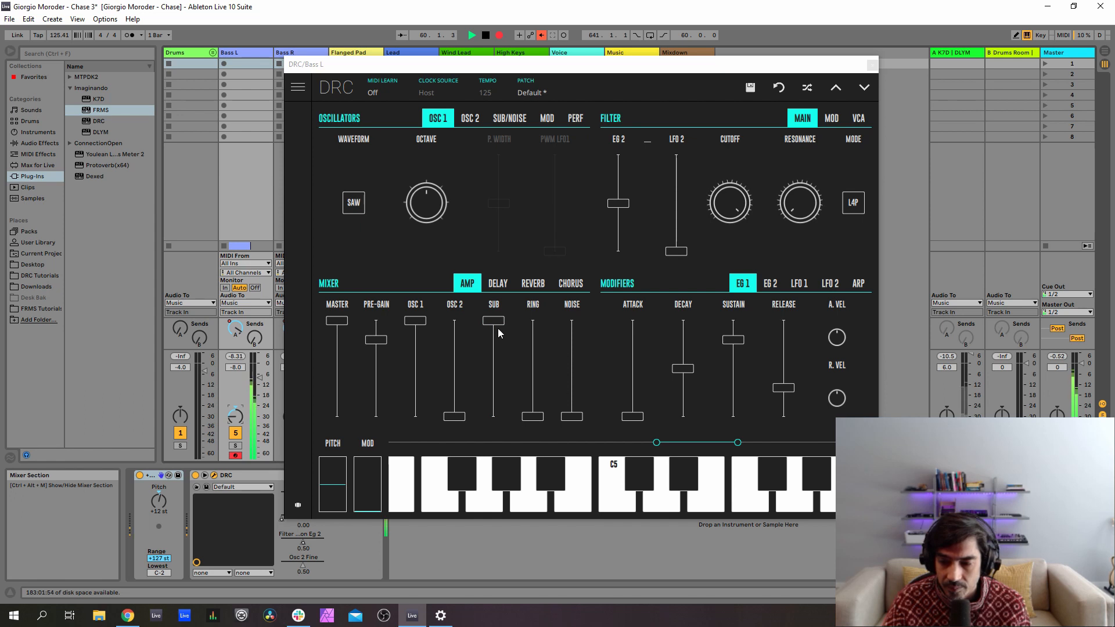
pyautogui.click(509, 119)
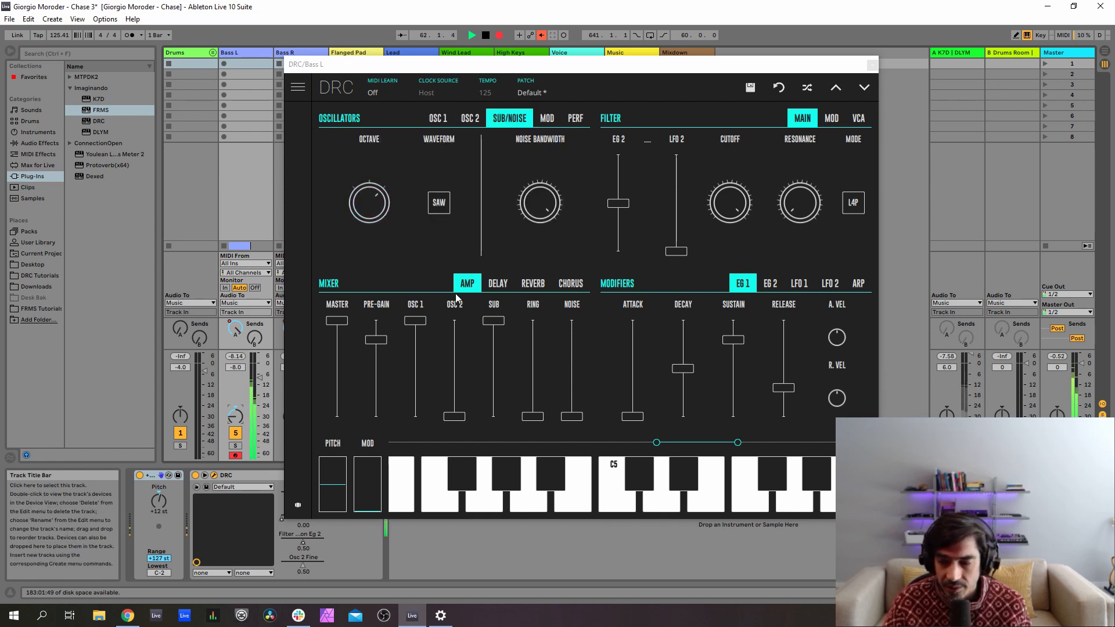
pyautogui.click(382, 309)
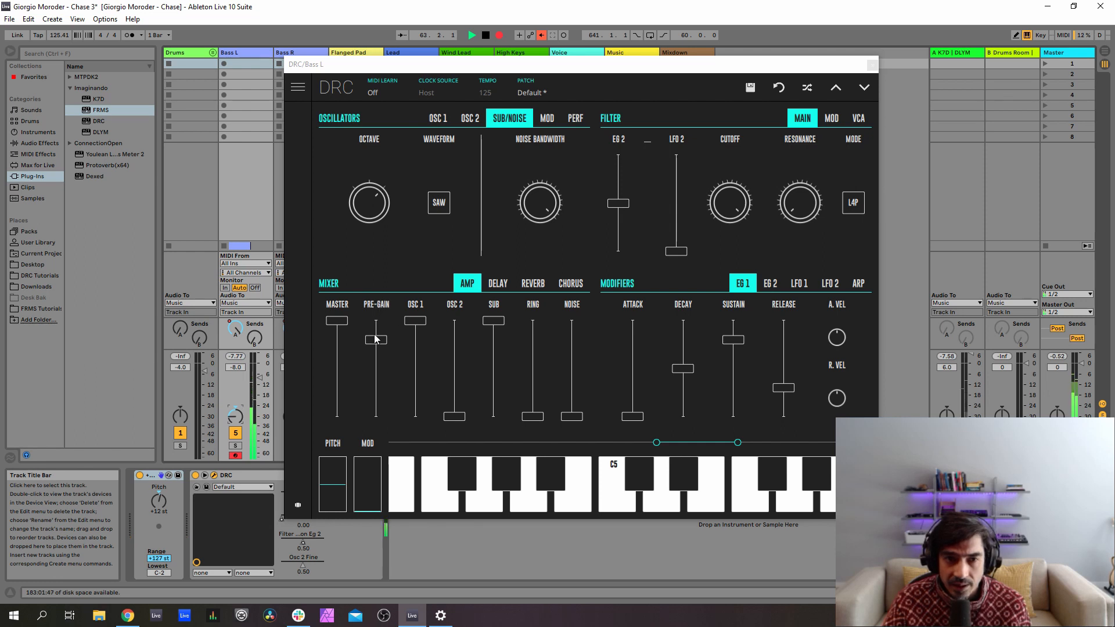
pyautogui.moveTo(376, 340); pyautogui.dragTo(380, 363)
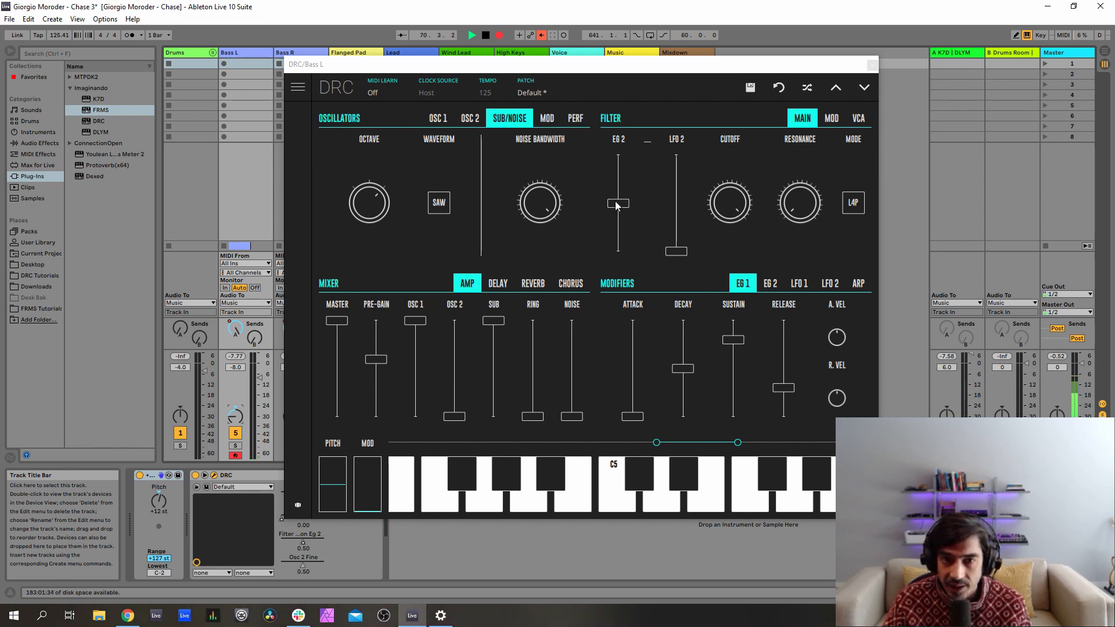
# - Set the filter's EG 2 modulation amount to 0.64 and show the EG 2 envelope settings
pyautogui.moveTo(619, 204); pyautogui.dragTo(625, 200)
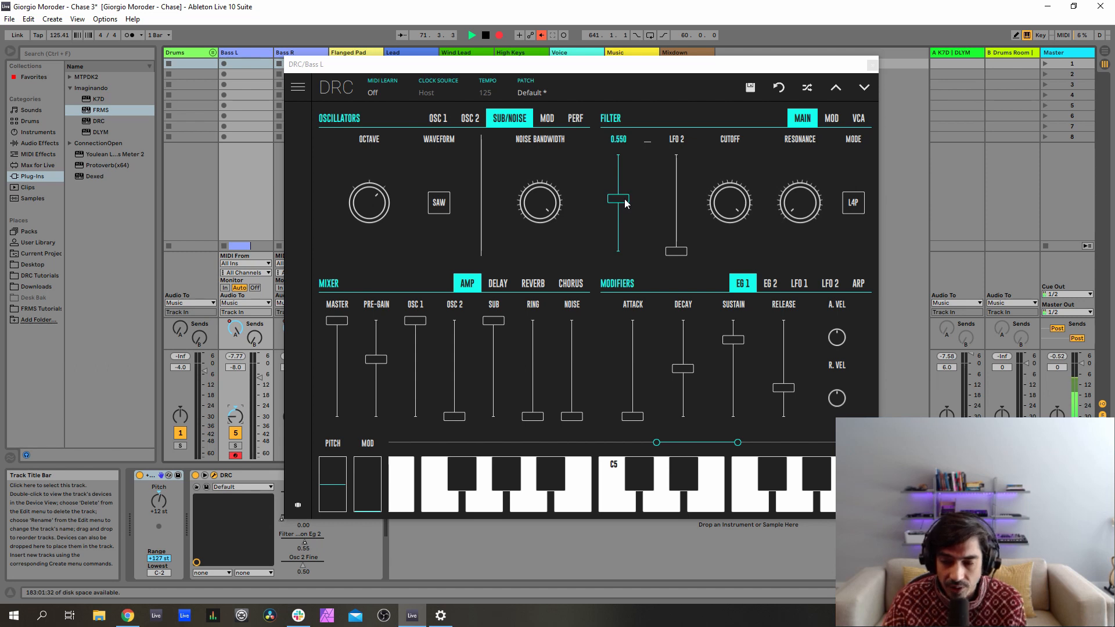
pyautogui.click(771, 283)
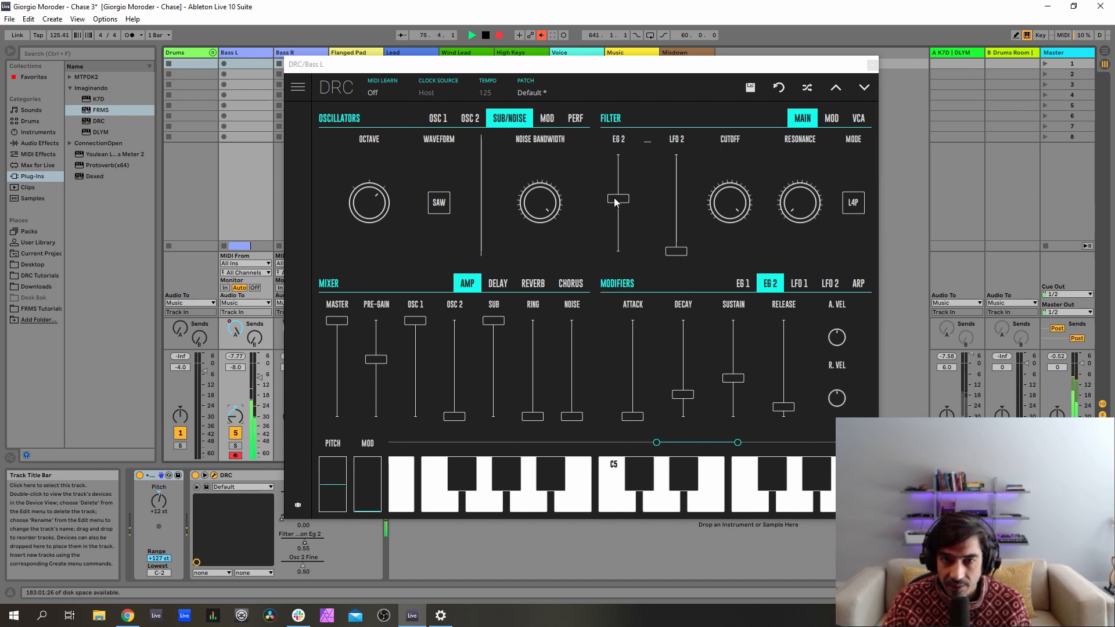
pyautogui.moveTo(615, 198); pyautogui.dragTo(633, 192)
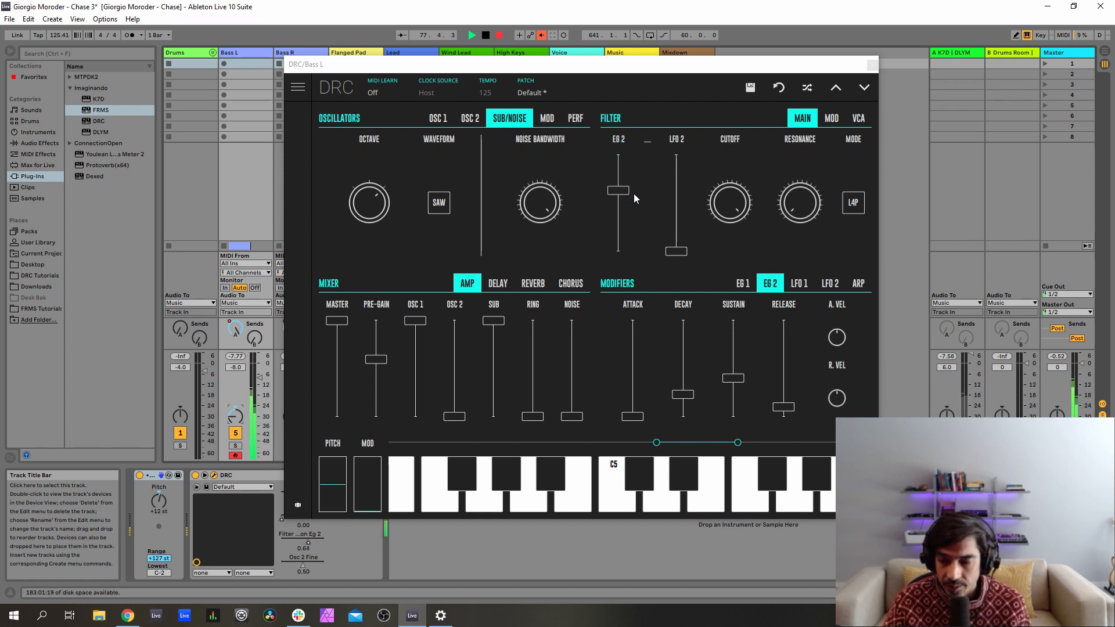
# - Lower the filter cutoff to about 0.01 and set the resonance to 0.38
pyautogui.moveTo(736, 203); pyautogui.dragTo(740, 228)
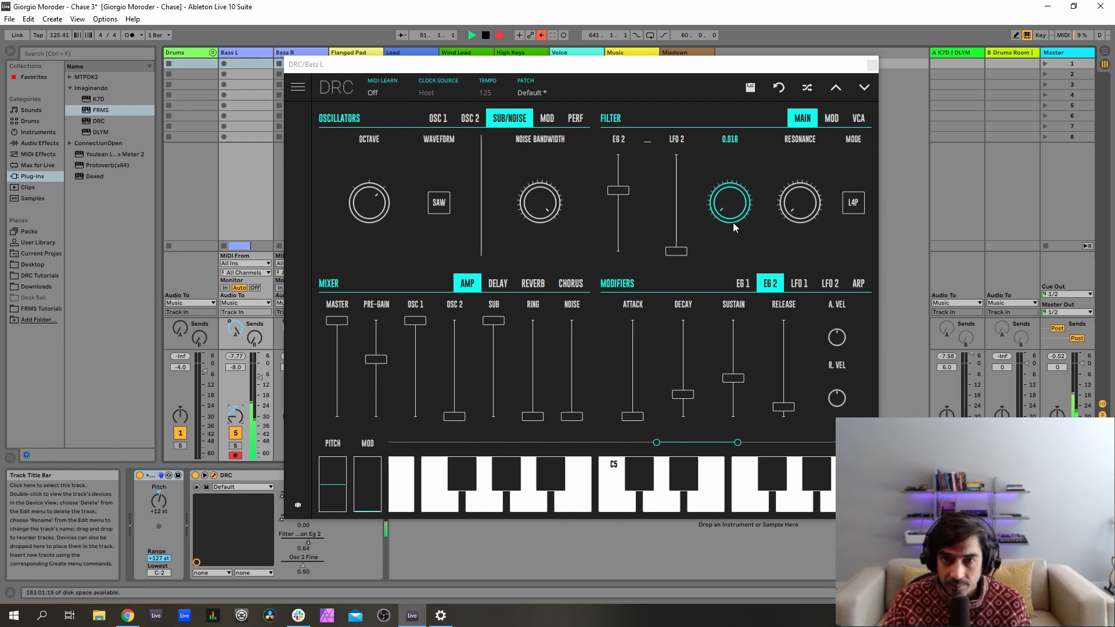
pyautogui.moveTo(733, 222); pyautogui.dragTo(726, 224)
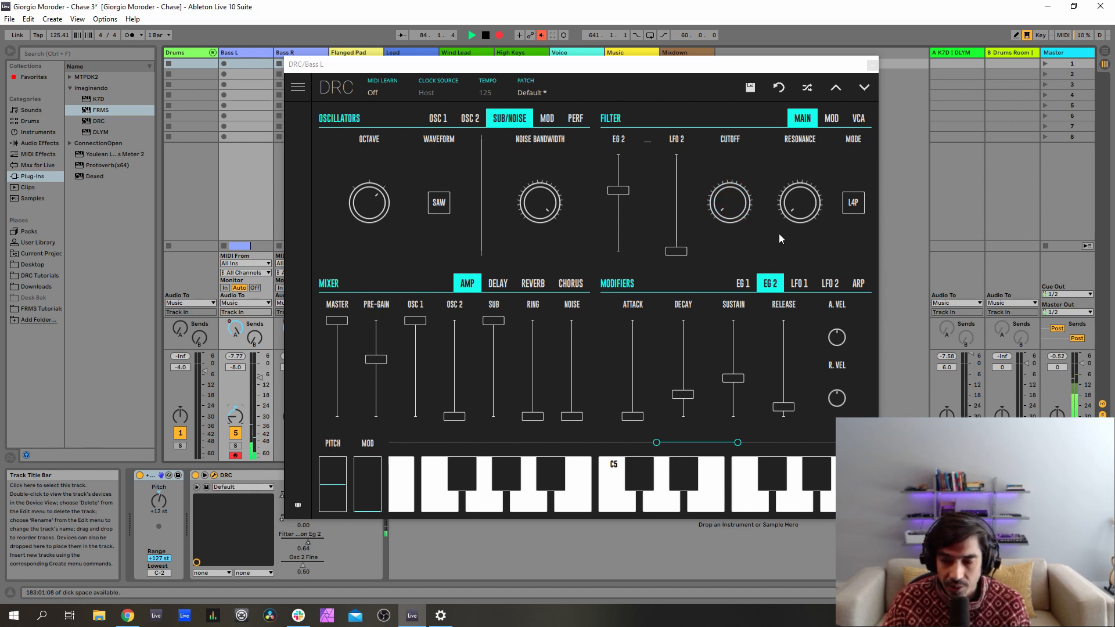
pyautogui.moveTo(801, 201); pyautogui.dragTo(803, 158)
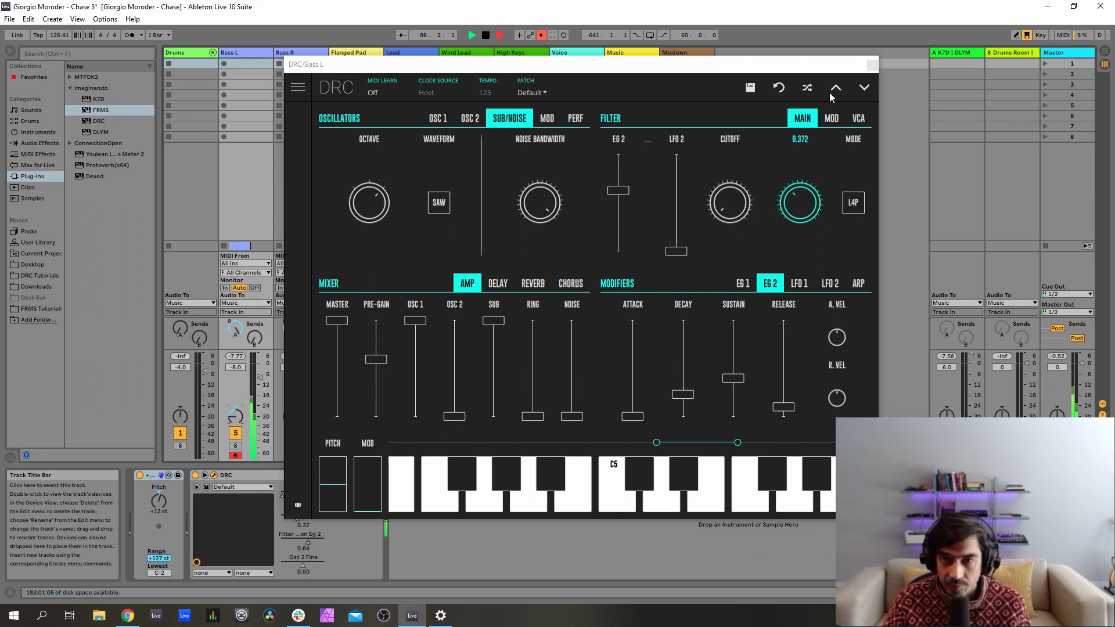
pyautogui.moveTo(833, 89); pyautogui.dragTo(834, 89)
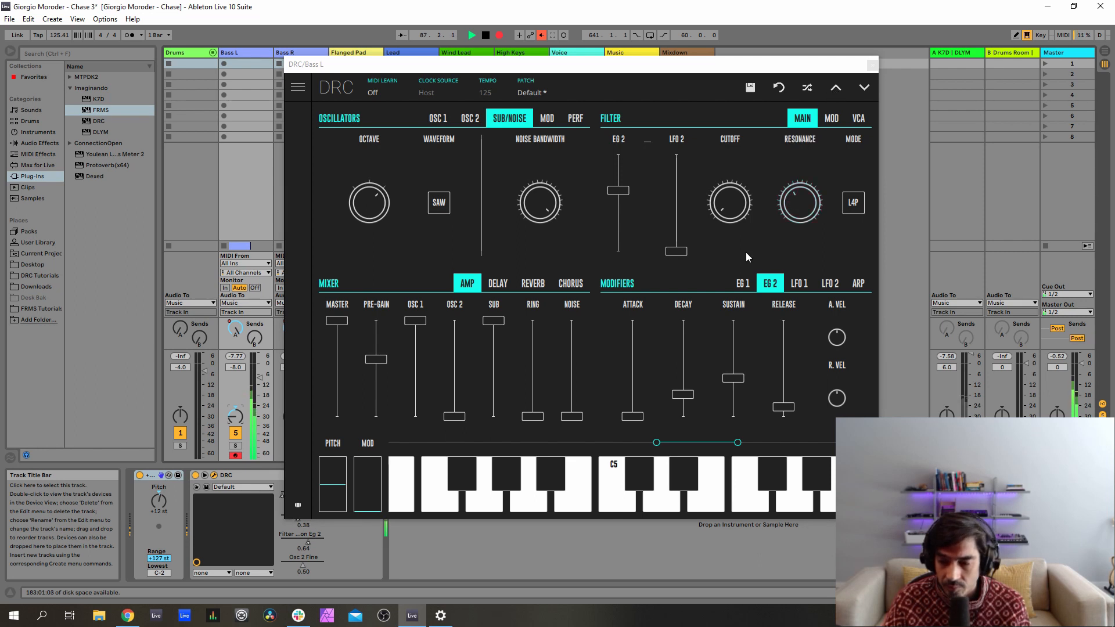
# - Shorten the EG 1 envelope's release to about half its default setting
pyautogui.click(743, 284)
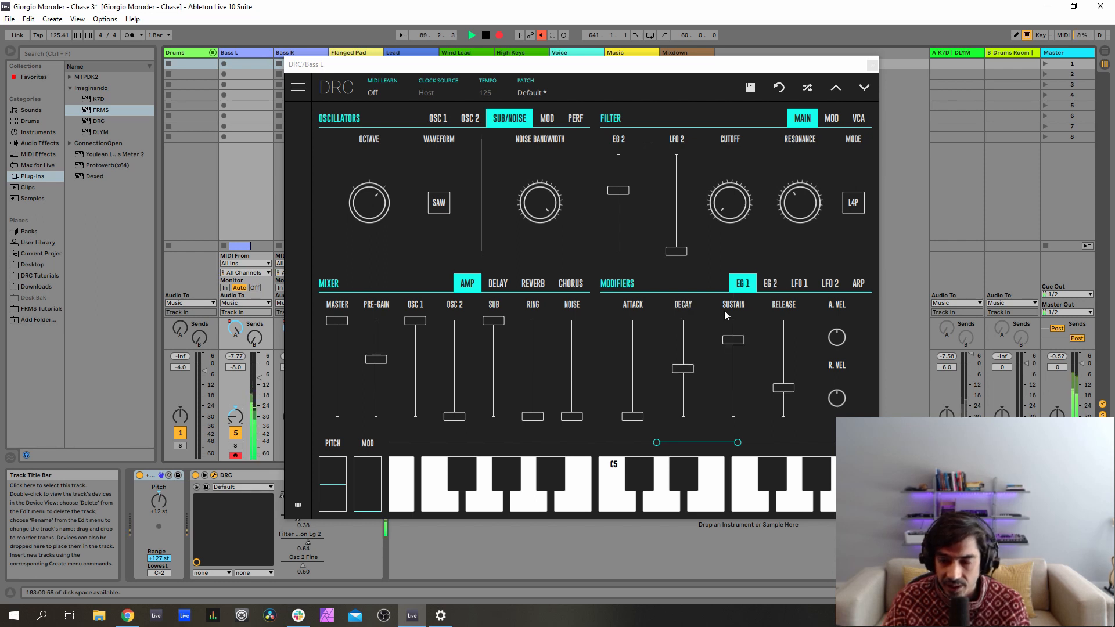
pyautogui.moveTo(740, 304)
pyautogui.moveTo(793, 305)
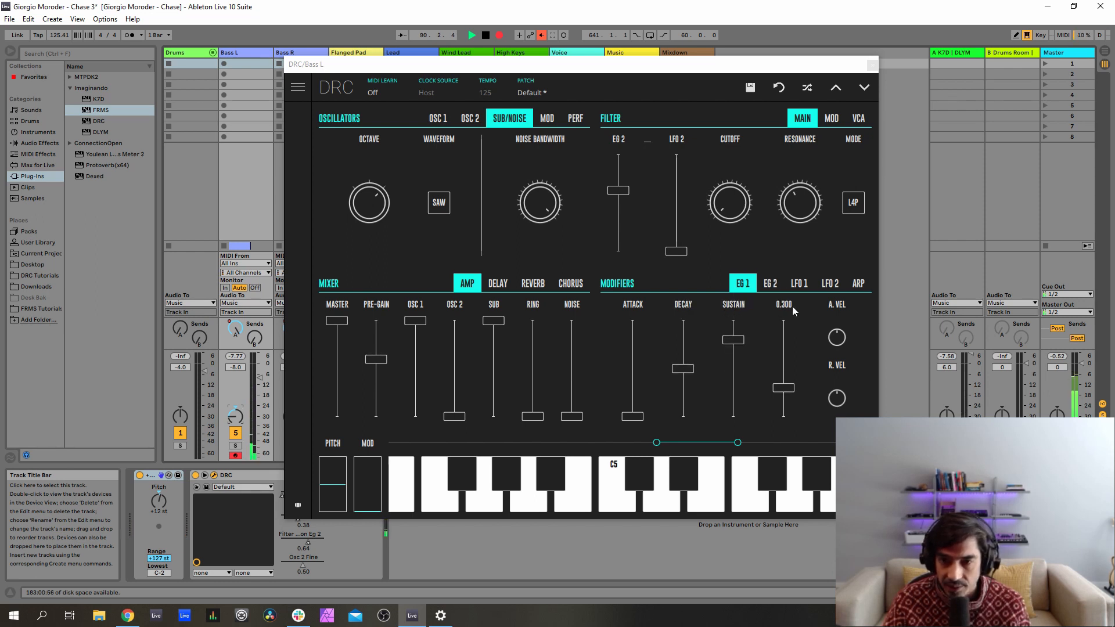
pyautogui.moveTo(784, 387); pyautogui.dragTo(787, 405)
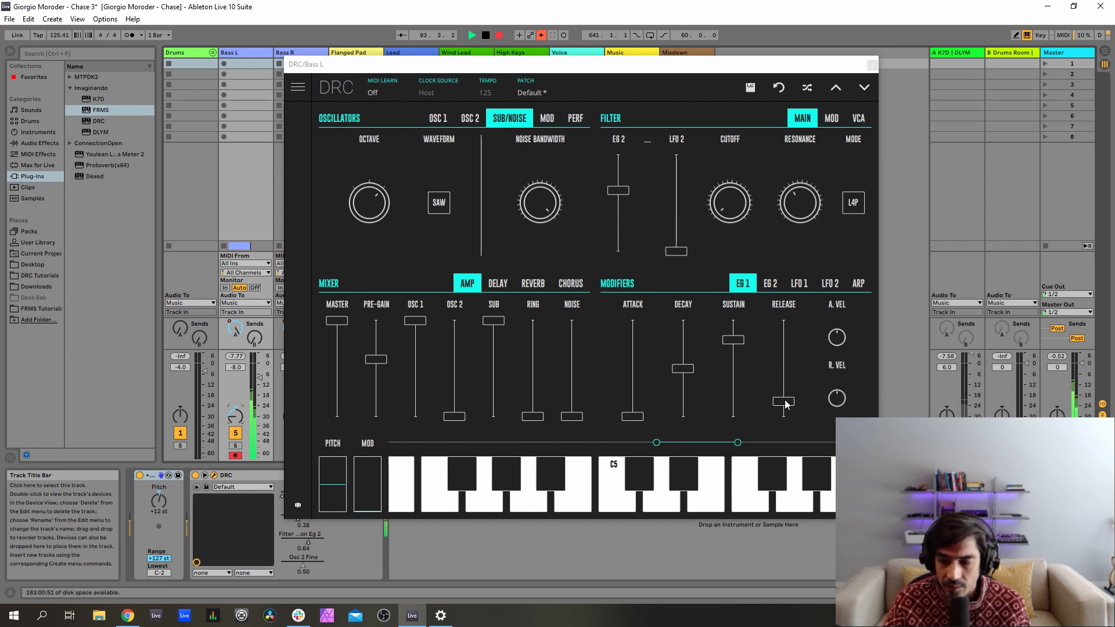
# - Fine-tune the EG 2 envelope's decay, lower its sustain slightly and lengthen its release
pyautogui.click(770, 283)
pyautogui.moveTo(684, 389); pyautogui.dragTo(679, 396)
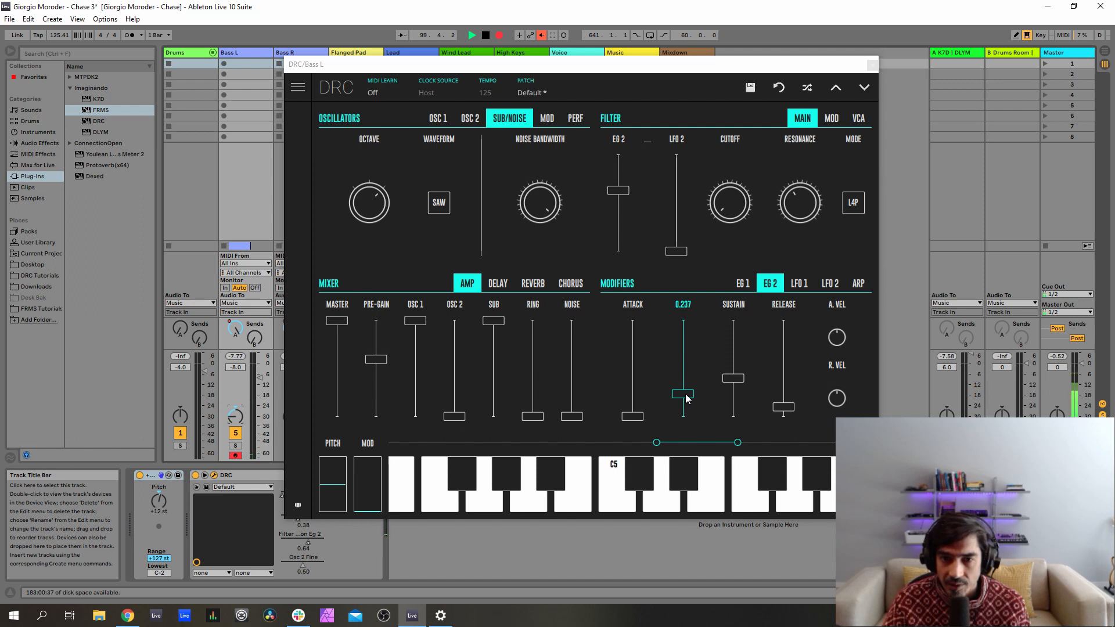
pyautogui.moveTo(686, 397); pyautogui.dragTo(684, 399)
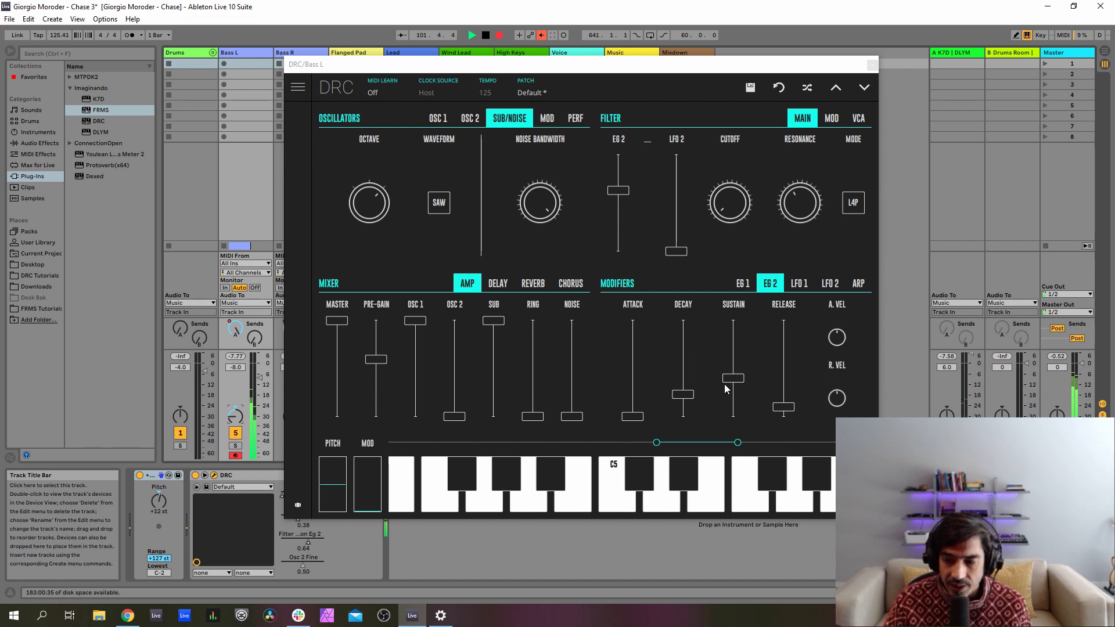
pyautogui.moveTo(726, 382); pyautogui.dragTo(749, 388)
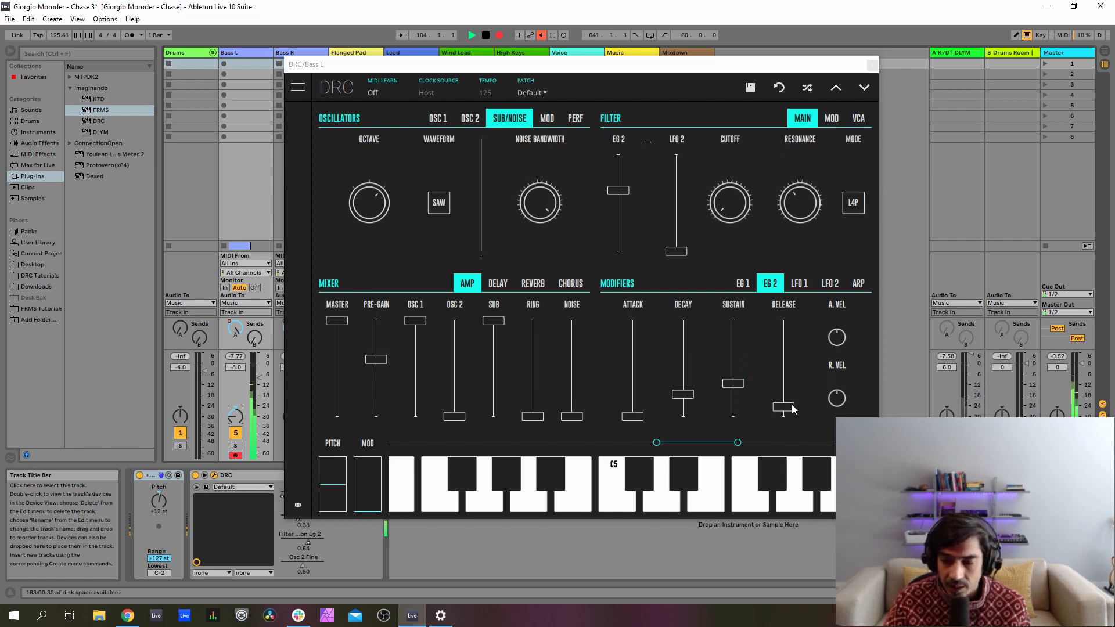
pyautogui.moveTo(788, 407); pyautogui.dragTo(789, 392)
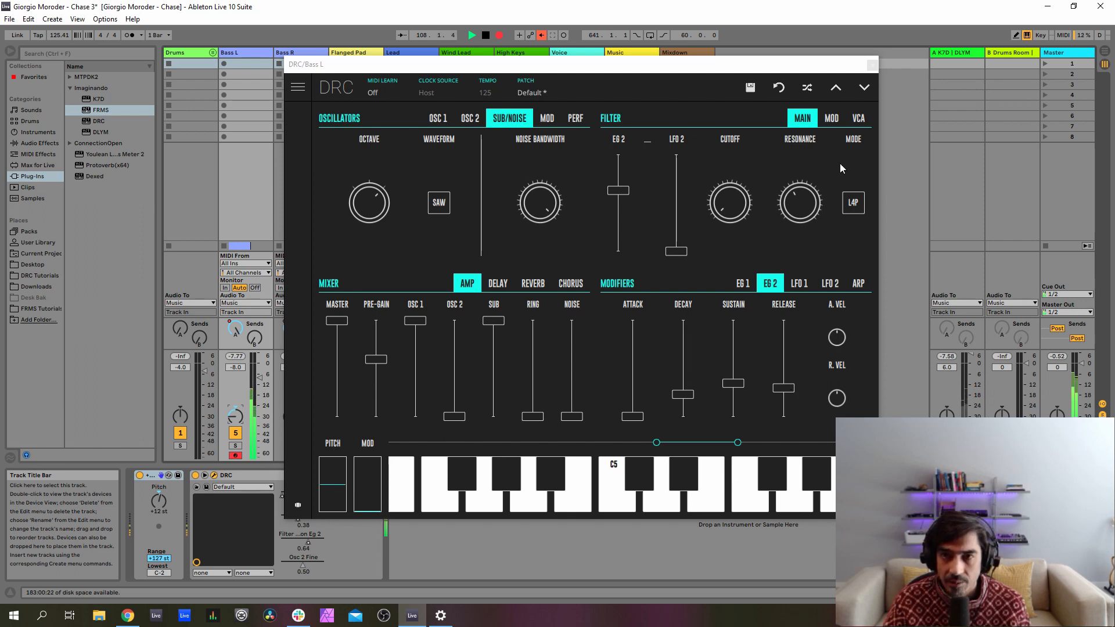
# - Close the Bass L synth, arm the Bass R track for recording and open its DRC synth
pyautogui.click(872, 67)
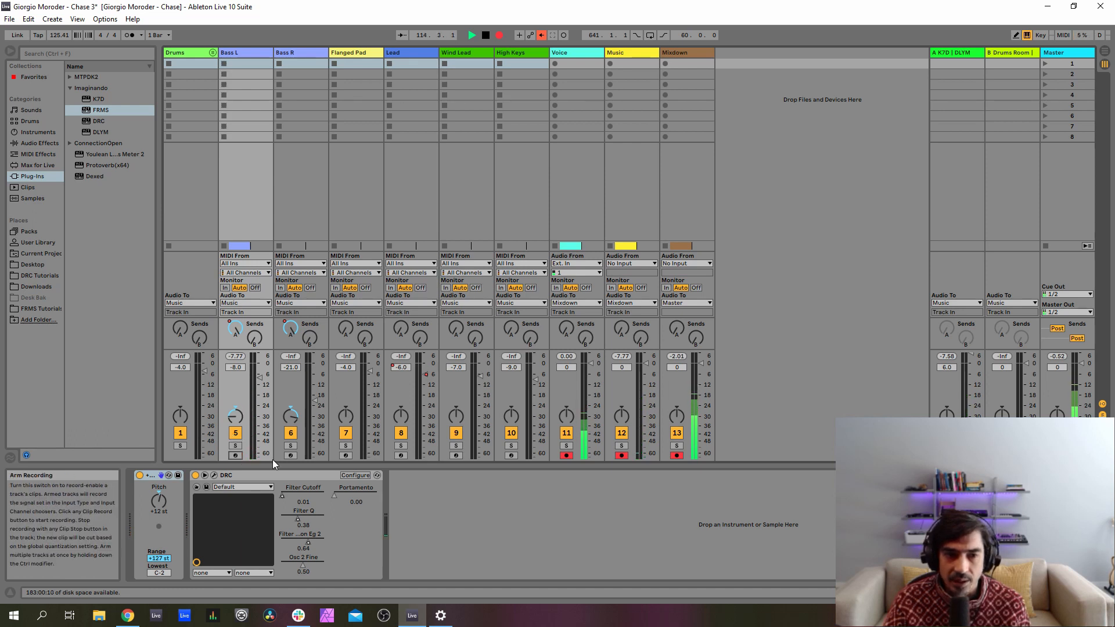
pyautogui.click(290, 455)
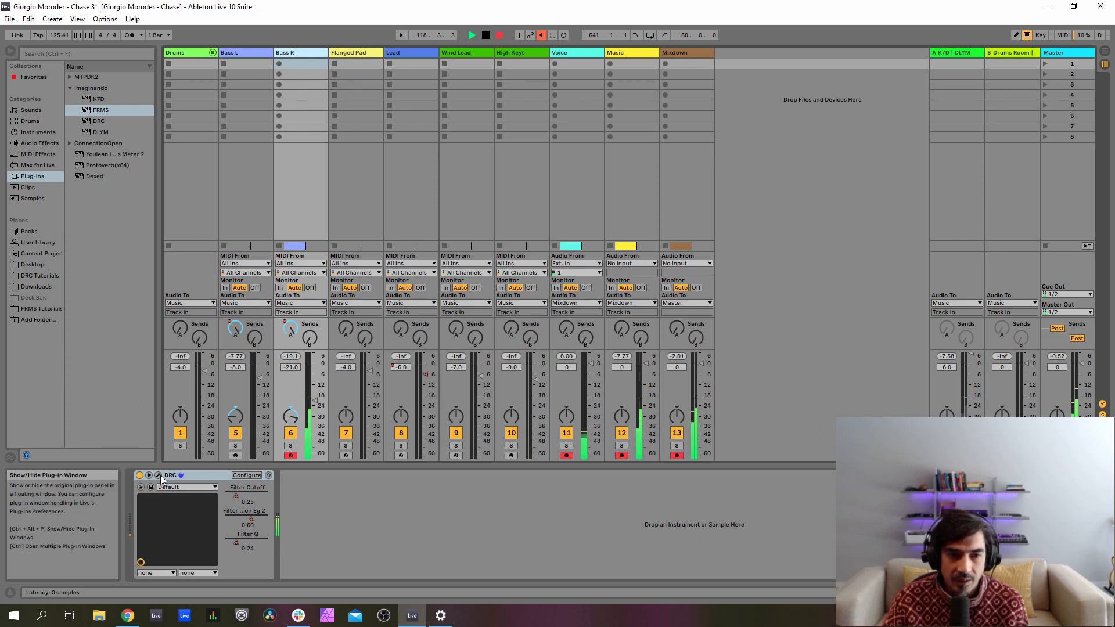
pyautogui.click(248, 475)
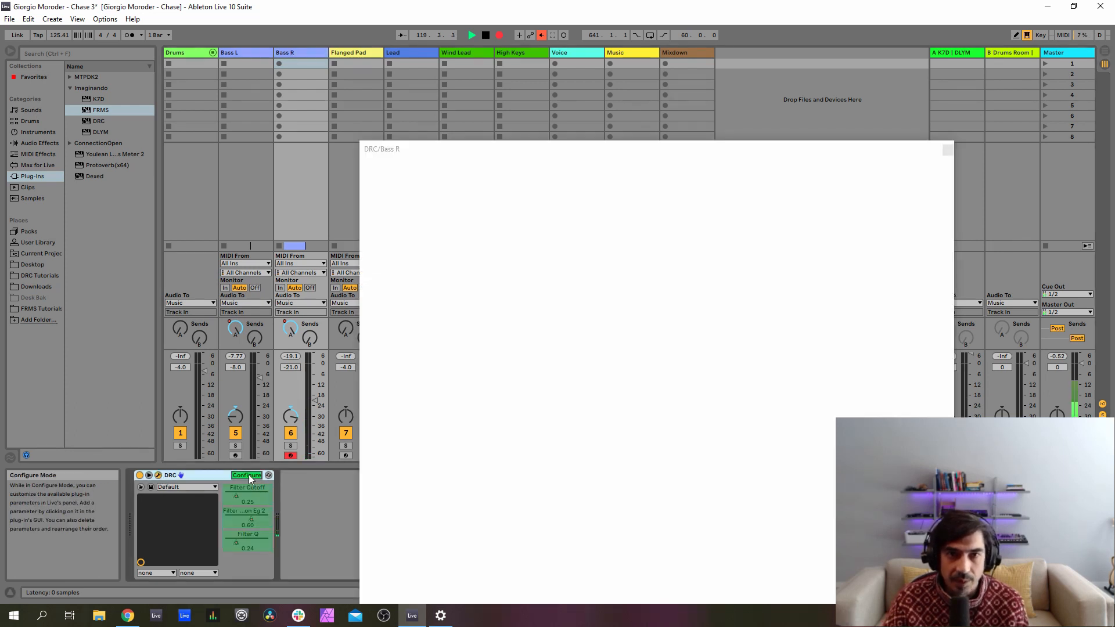
# - Load the Default factory patch in the Bass R synth and check the track's panning
pyautogui.click(607, 176)
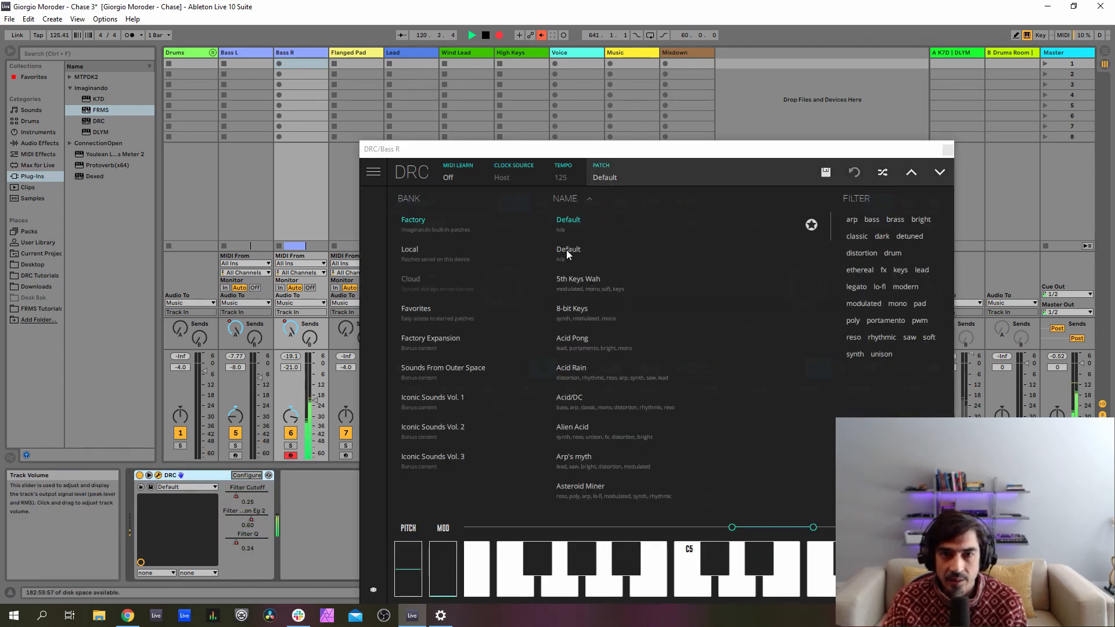
pyautogui.click(609, 178)
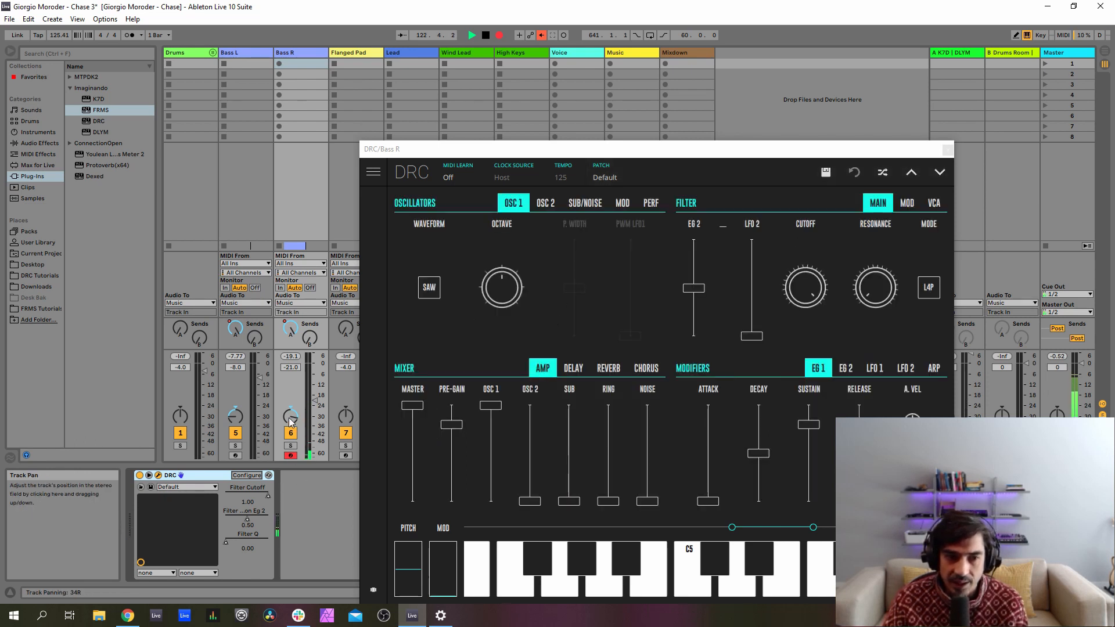
pyautogui.moveTo(291, 419); pyautogui.dragTo(291, 420)
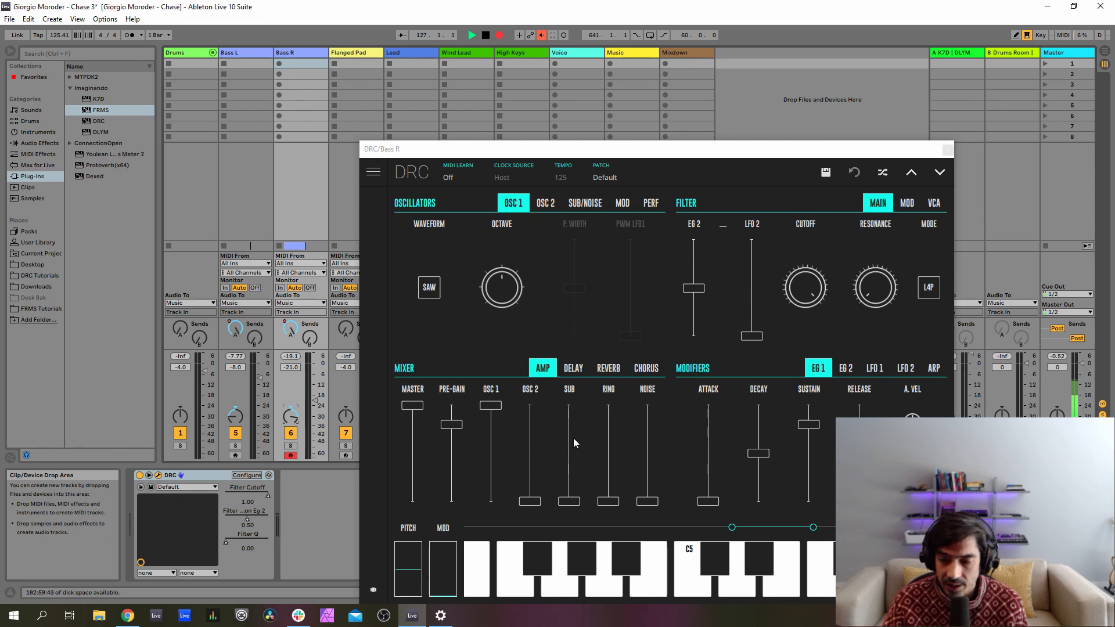
# - Add the sub oscillator at about 80% level, raise its octave, and raise the mixer's pre-gain slightly
pyautogui.moveTo(573, 438); pyautogui.dragTo(570, 338)
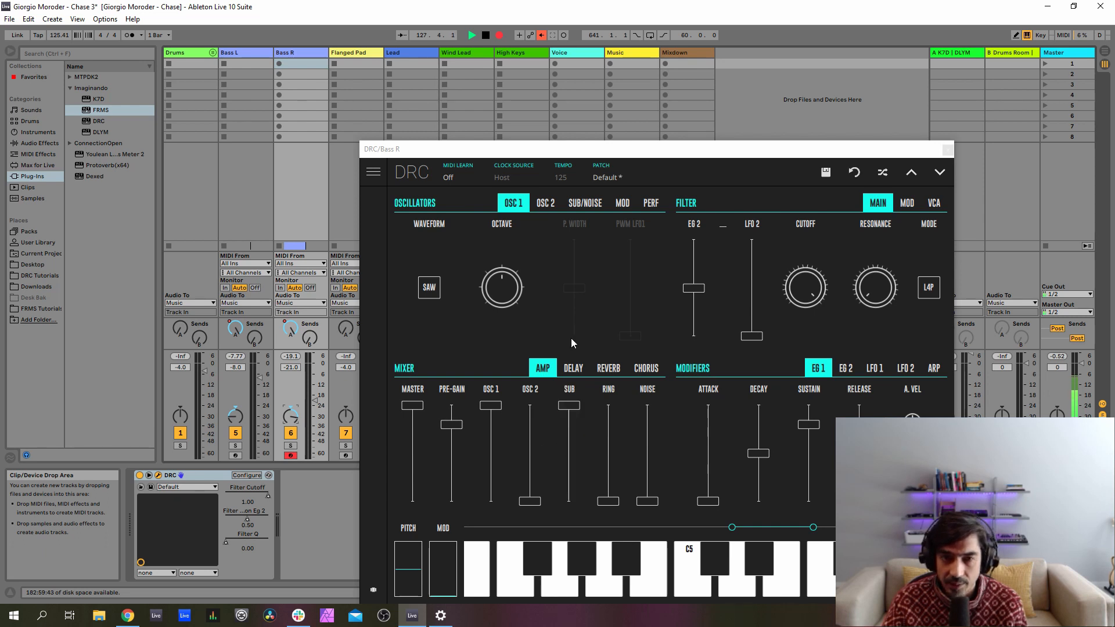
pyautogui.click(579, 203)
pyautogui.moveTo(454, 295); pyautogui.dragTo(455, 276)
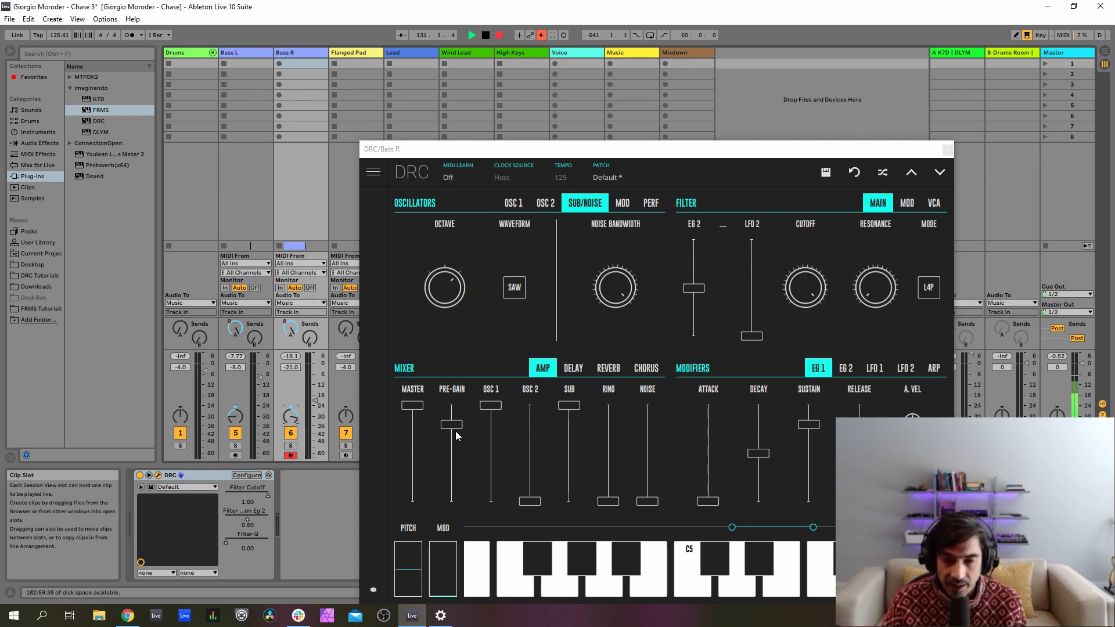
pyautogui.moveTo(455, 427); pyautogui.dragTo(463, 425)
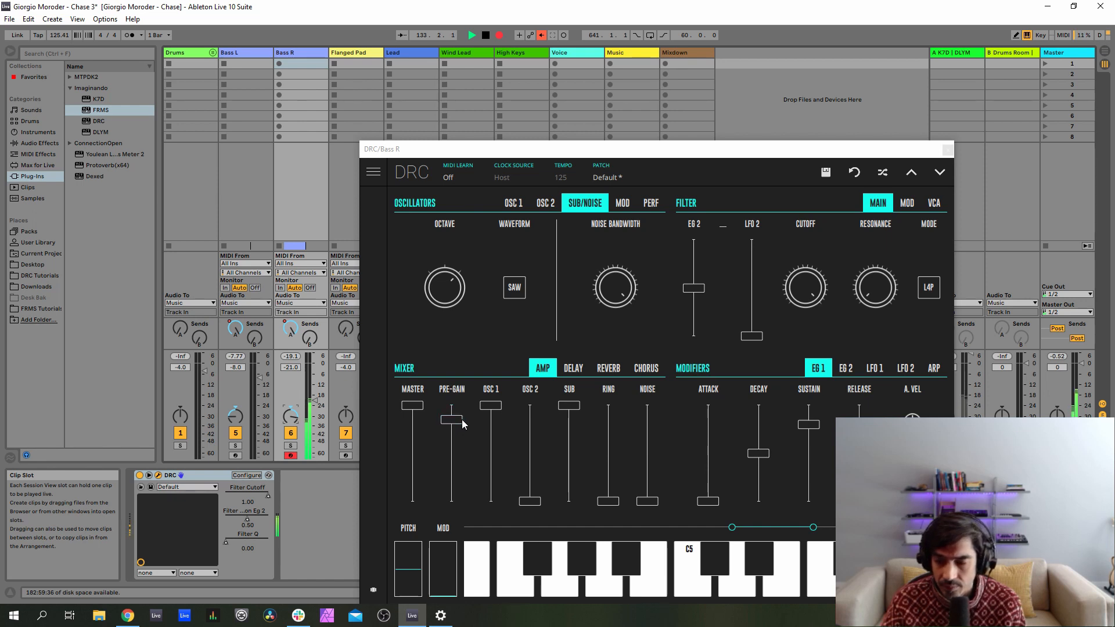
pyautogui.click(567, 435)
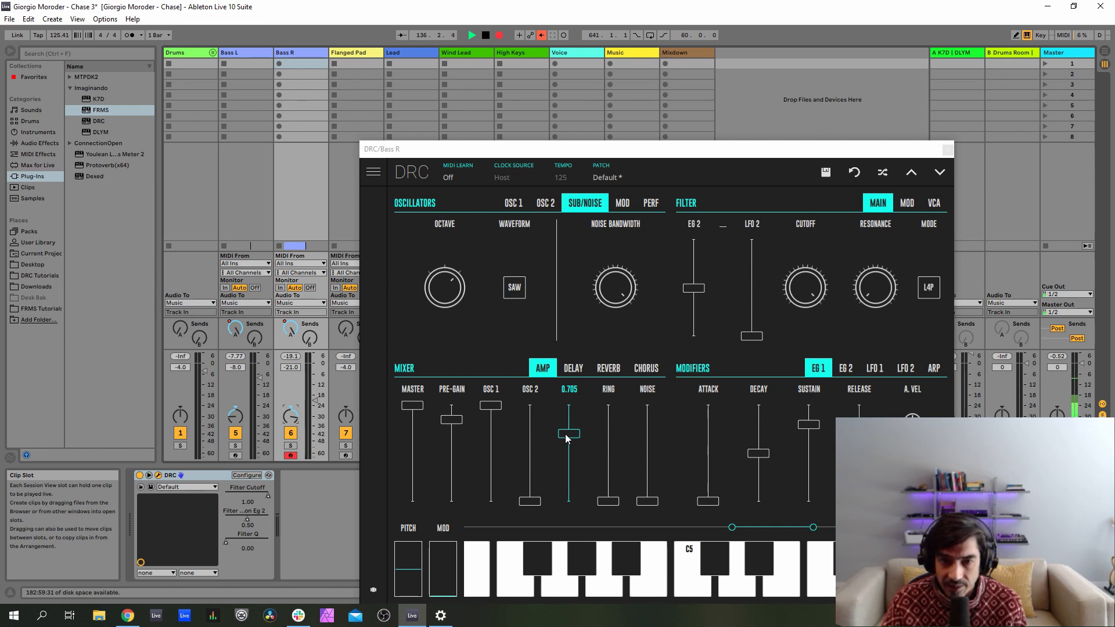
pyautogui.moveTo(568, 437); pyautogui.dragTo(582, 427)
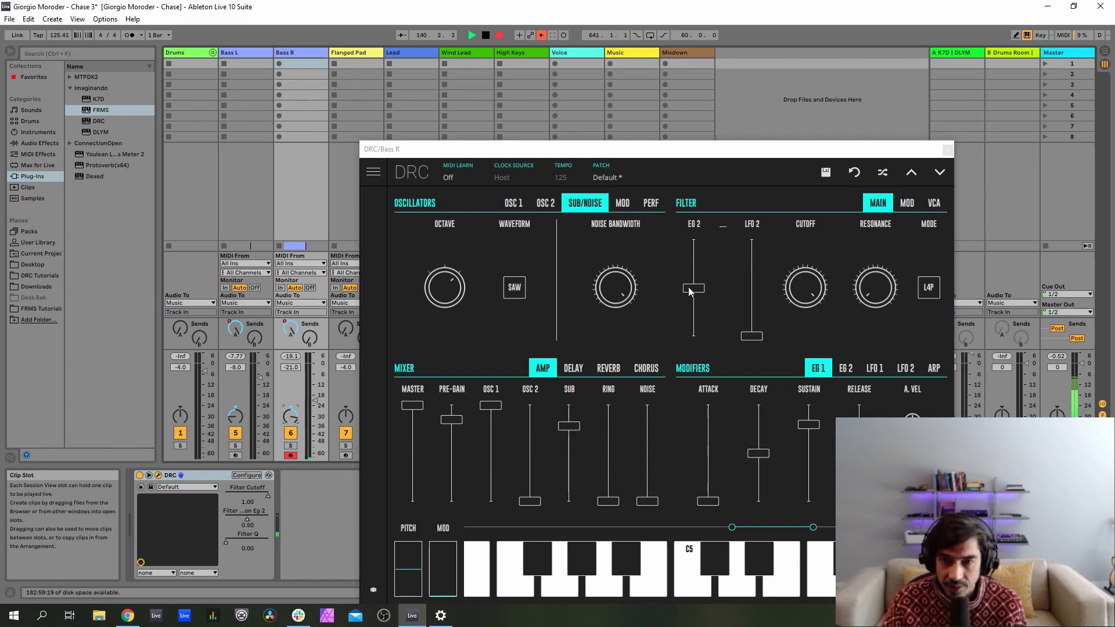
# - Set the filter to L2P mode with EG 2 amount about 0.64, cutoff about 0.25 and resonance about 0.25
pyautogui.moveTo(690, 292); pyautogui.dragTo(700, 287)
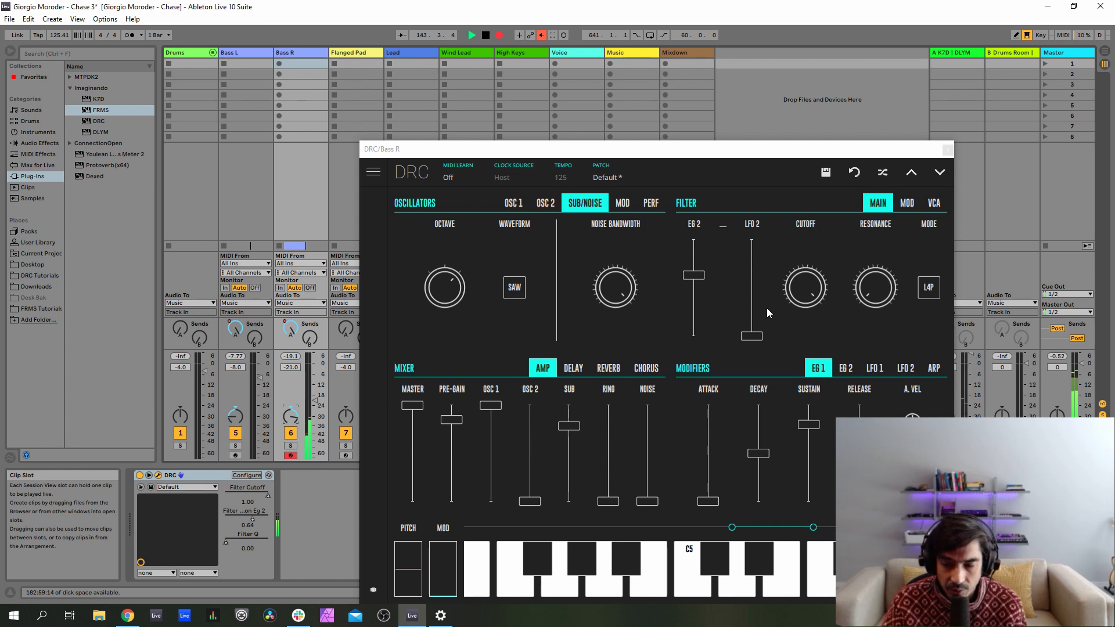
pyautogui.moveTo(799, 284); pyautogui.dragTo(806, 472)
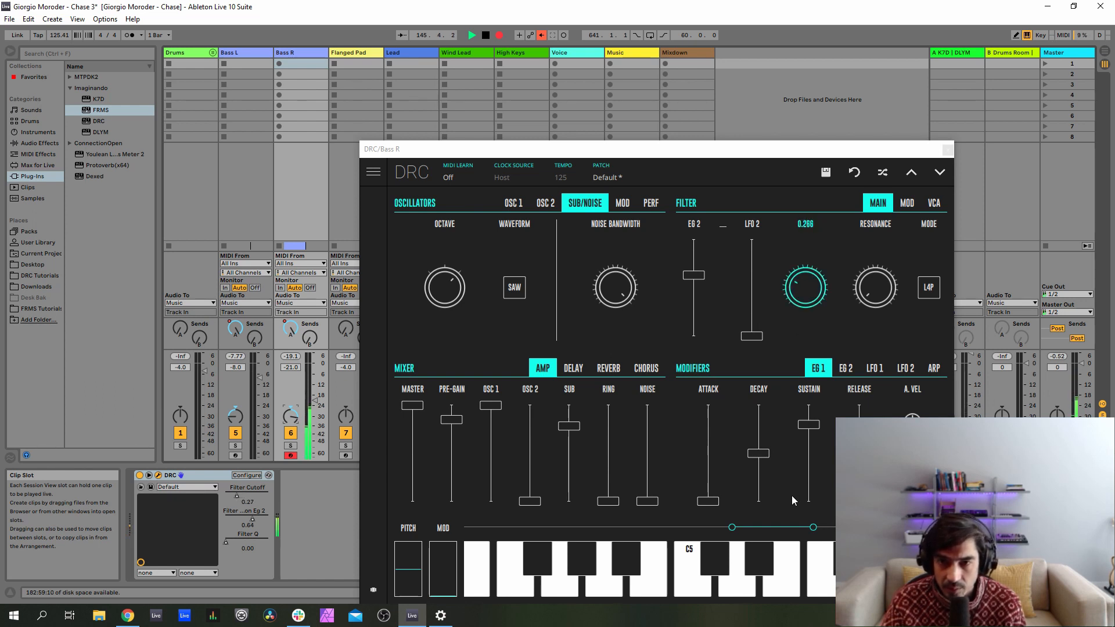
pyautogui.click(929, 292)
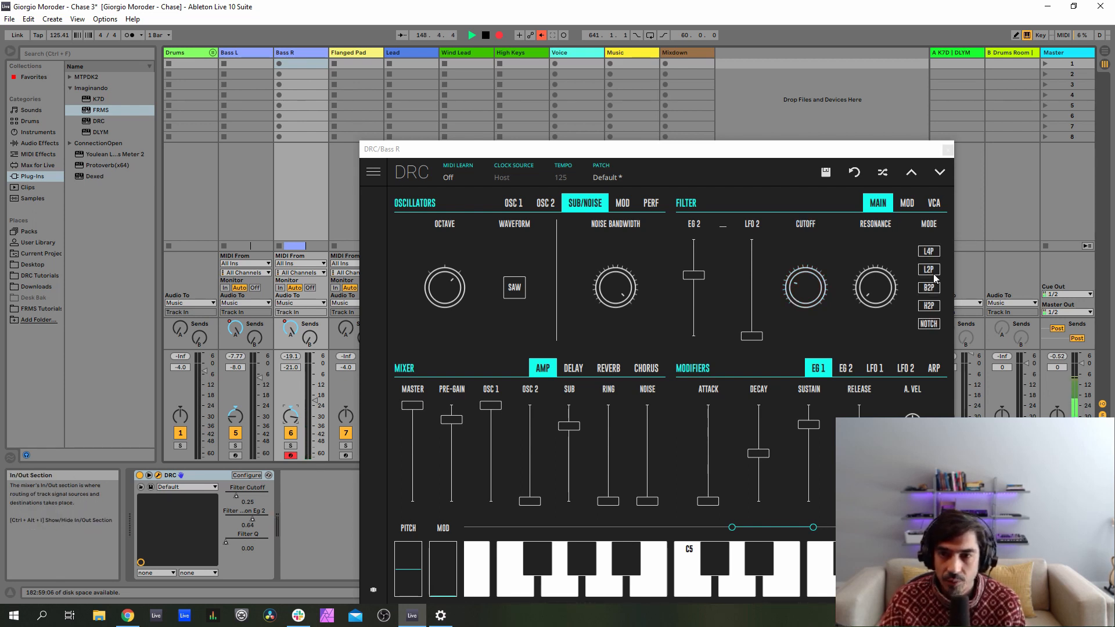
pyautogui.click(933, 272)
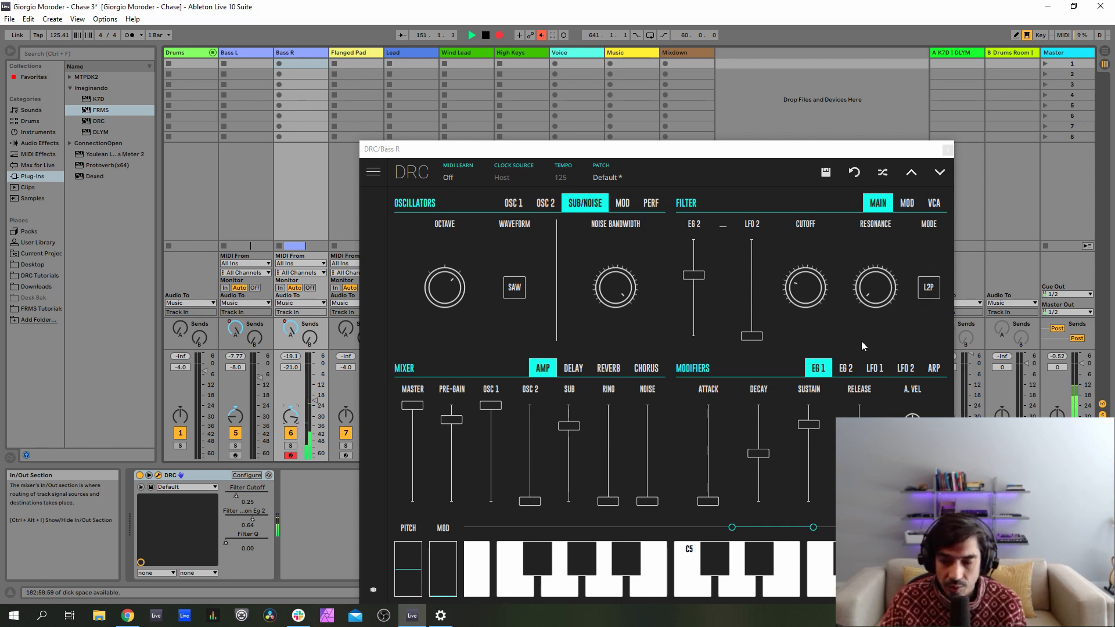
pyautogui.moveTo(874, 288); pyautogui.dragTo(876, 246)
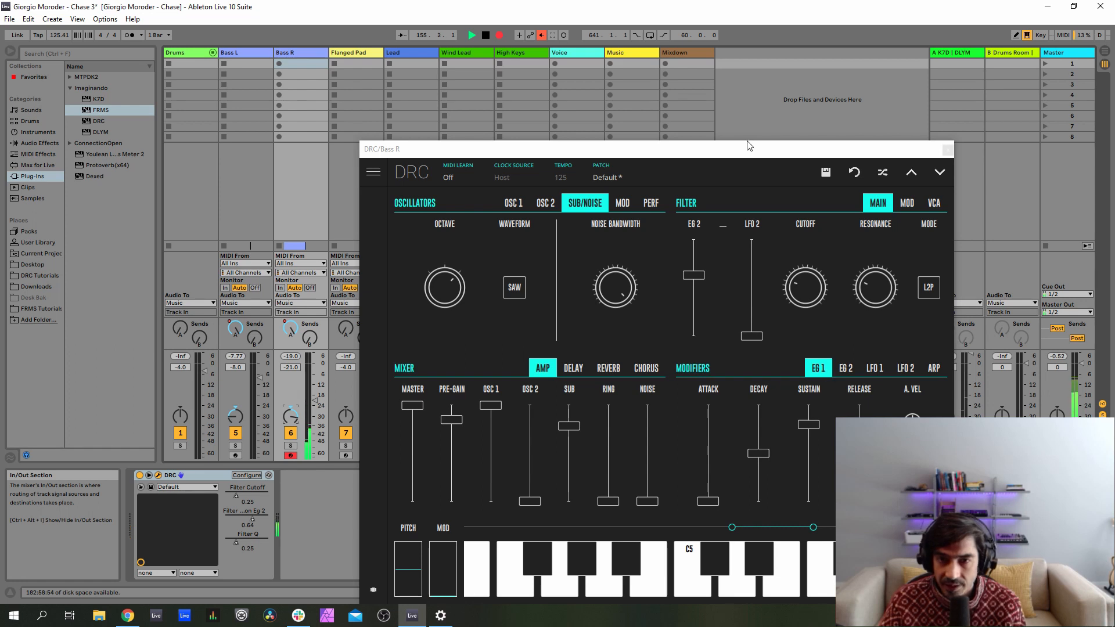
# - Check the EG 1 envelope's decay and sustain values and shorten its release to about 0.16
pyautogui.moveTo(750, 156); pyautogui.dragTo(593, 80)
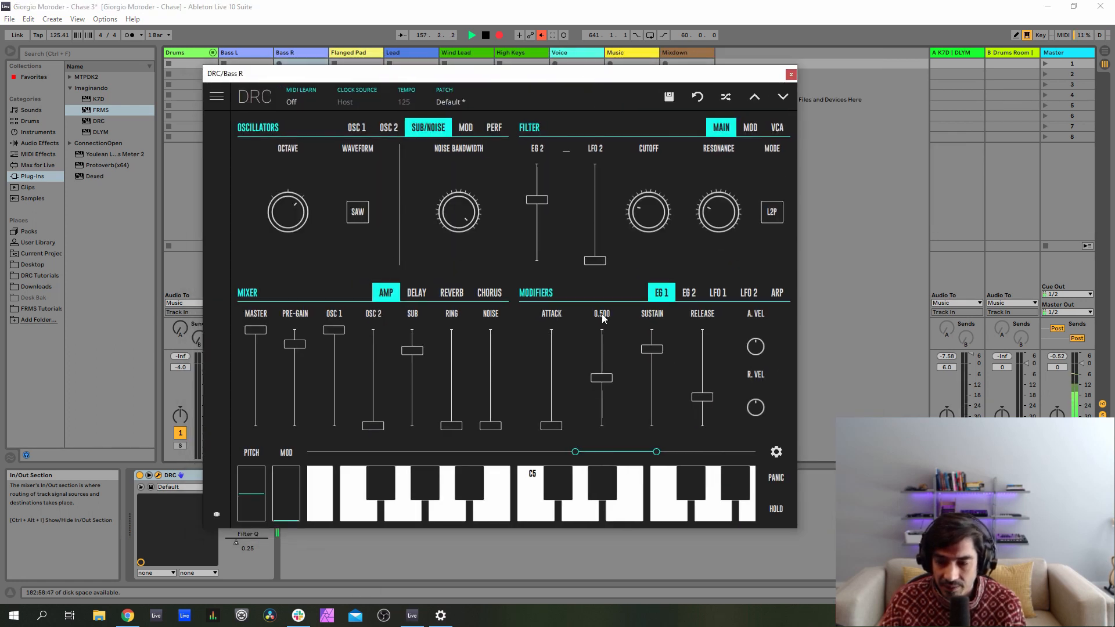
pyautogui.click(655, 312)
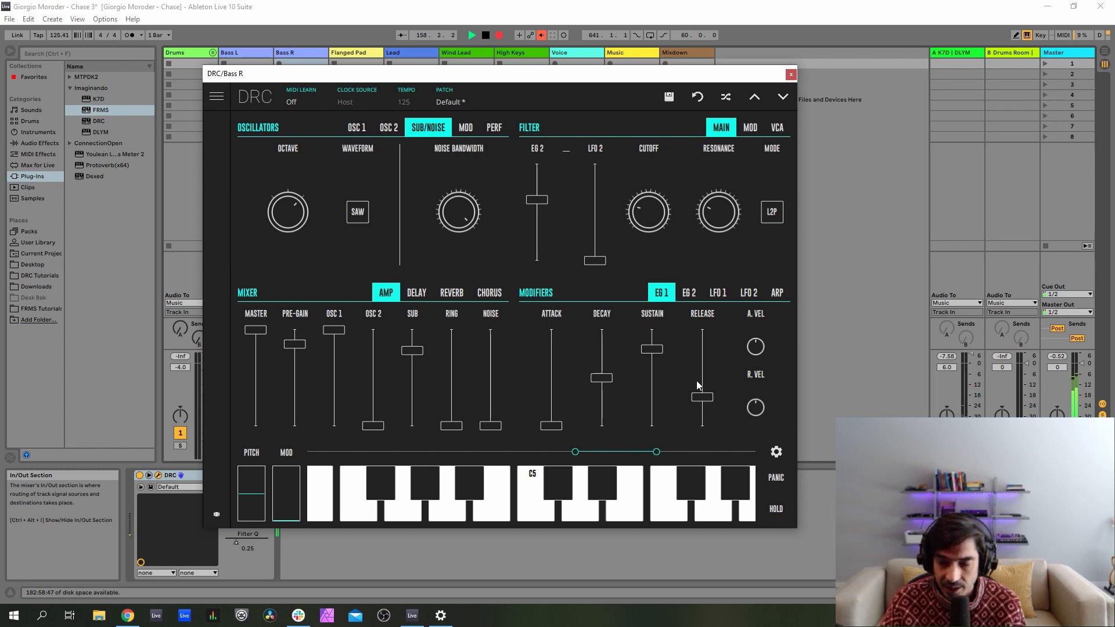
pyautogui.click(709, 314)
pyautogui.moveTo(714, 397); pyautogui.dragTo(708, 414)
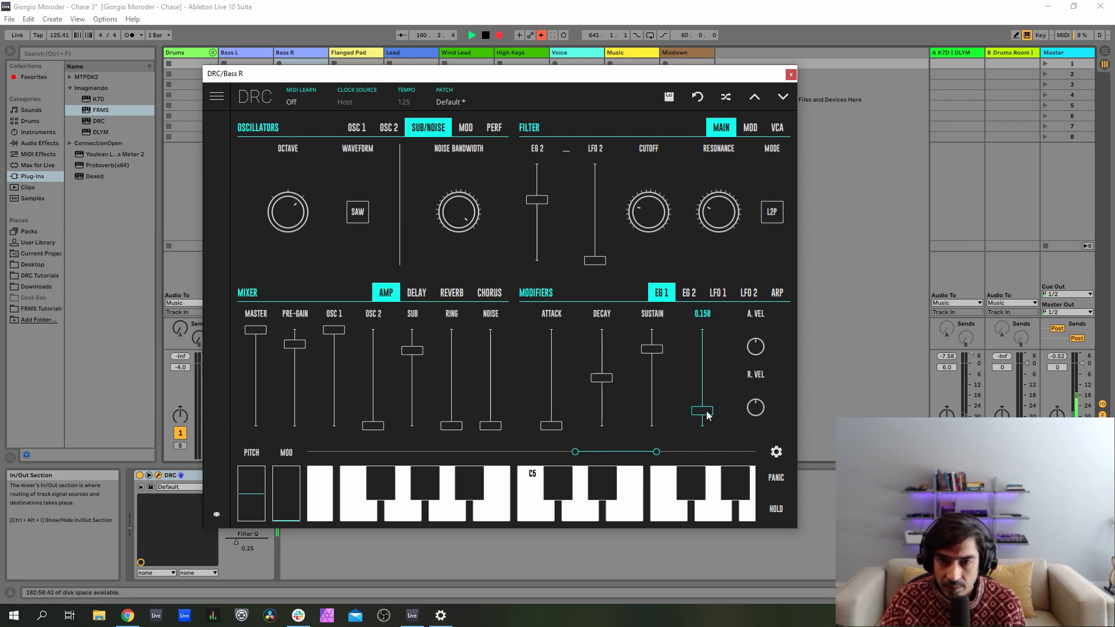
# - Shorten the EG 2 envelope's decay slightly, lower its sustain to zero, and close the Bass R synth
pyautogui.click(690, 296)
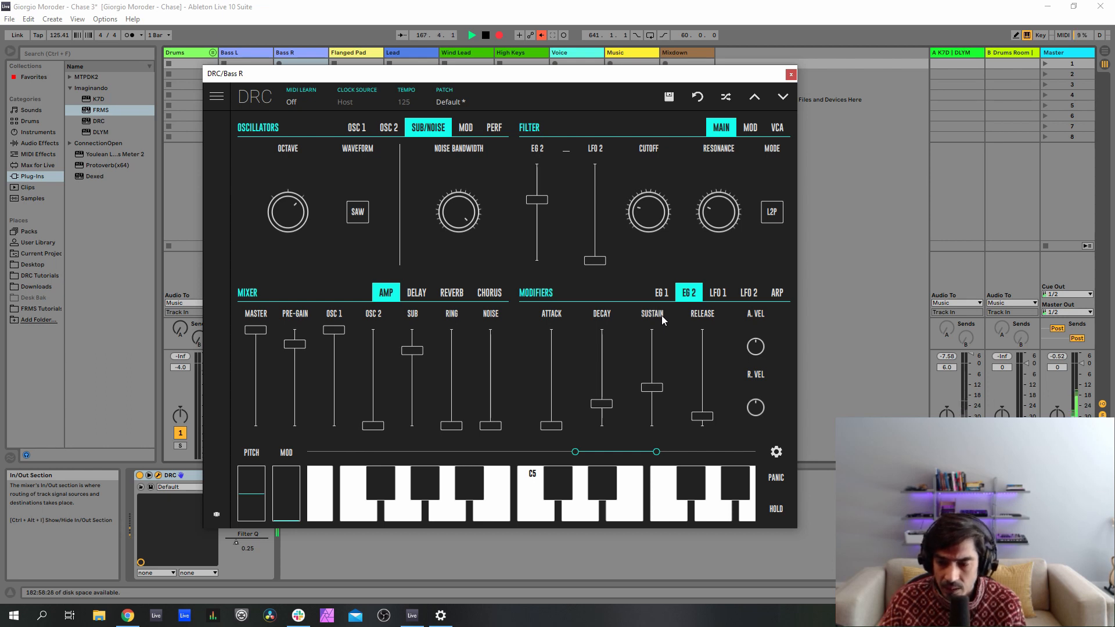
pyautogui.moveTo(607, 319)
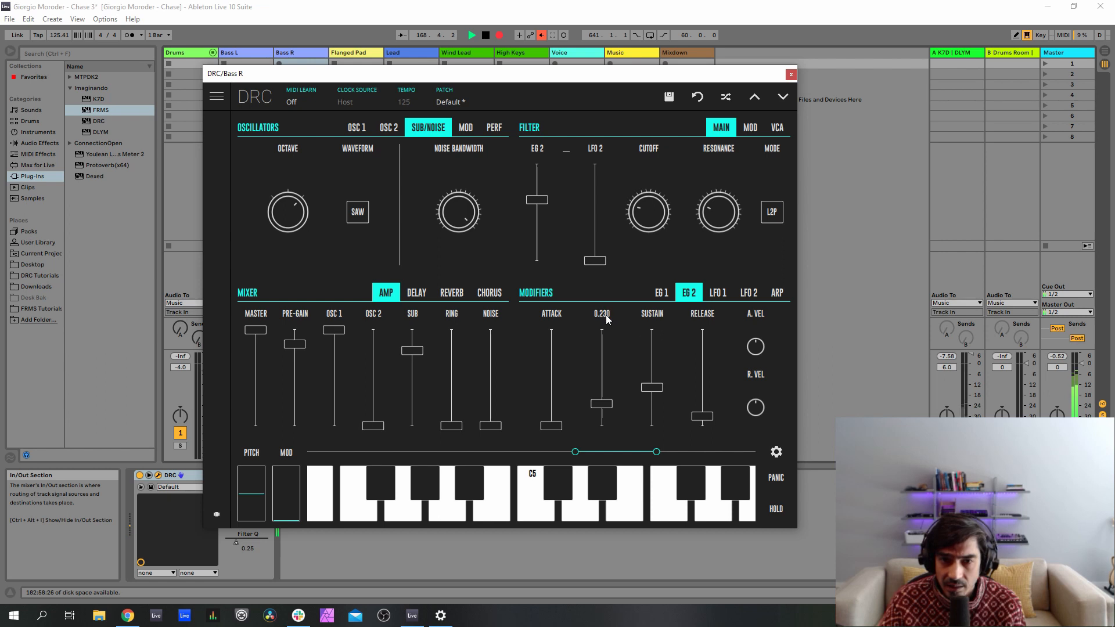
pyautogui.moveTo(611, 410); pyautogui.dragTo(653, 429)
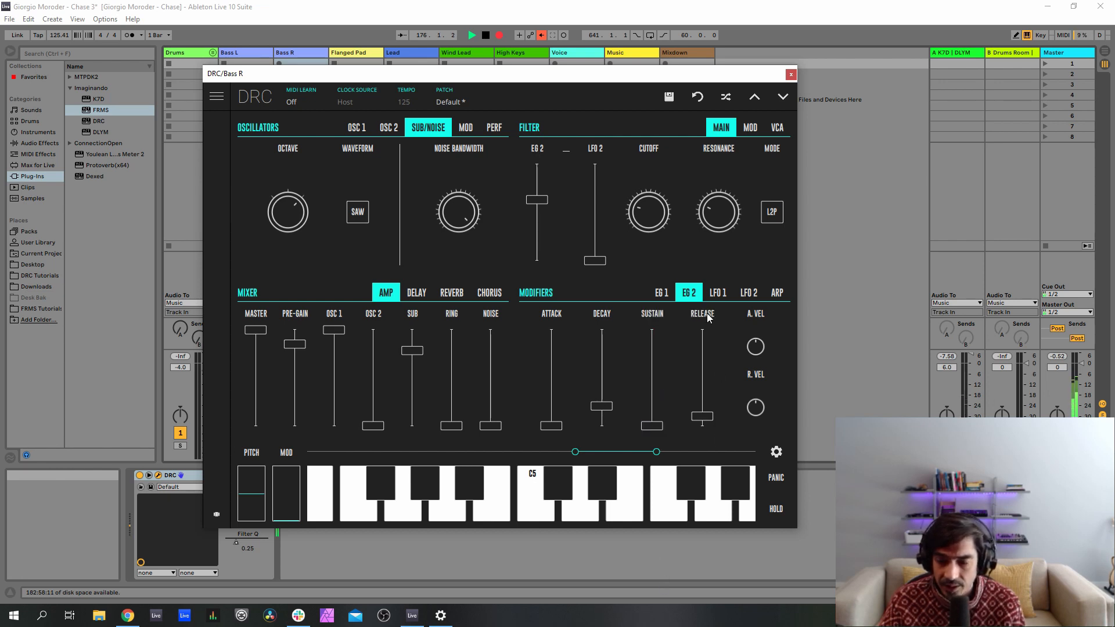
pyautogui.click(792, 74)
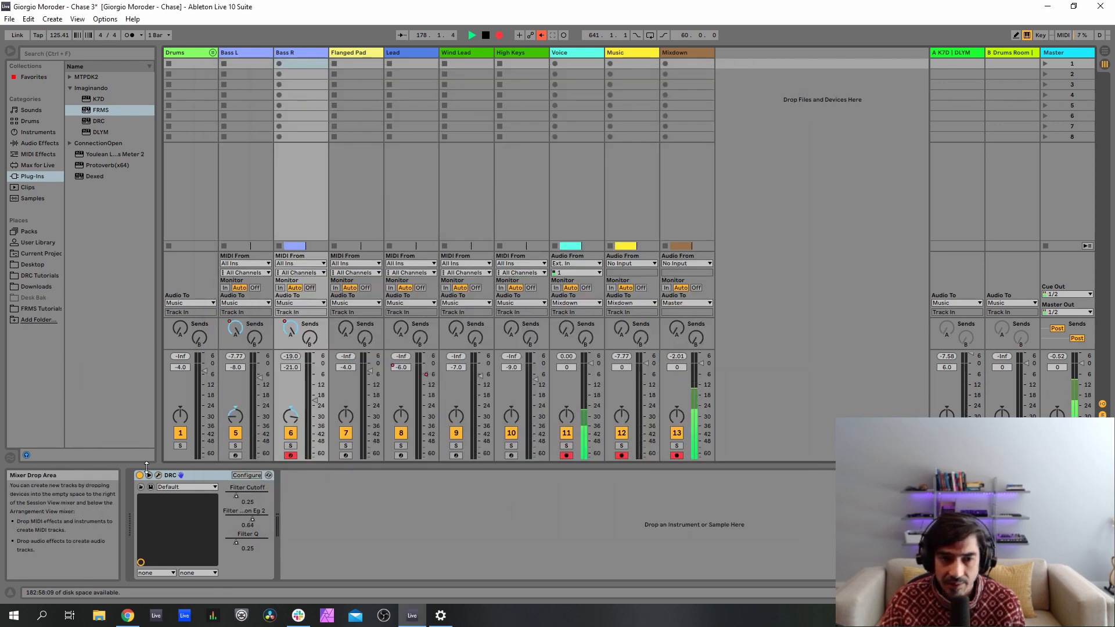
# - Open the K7D tape delay on return track A and switch off the DLYM effect after it
pyautogui.click(943, 57)
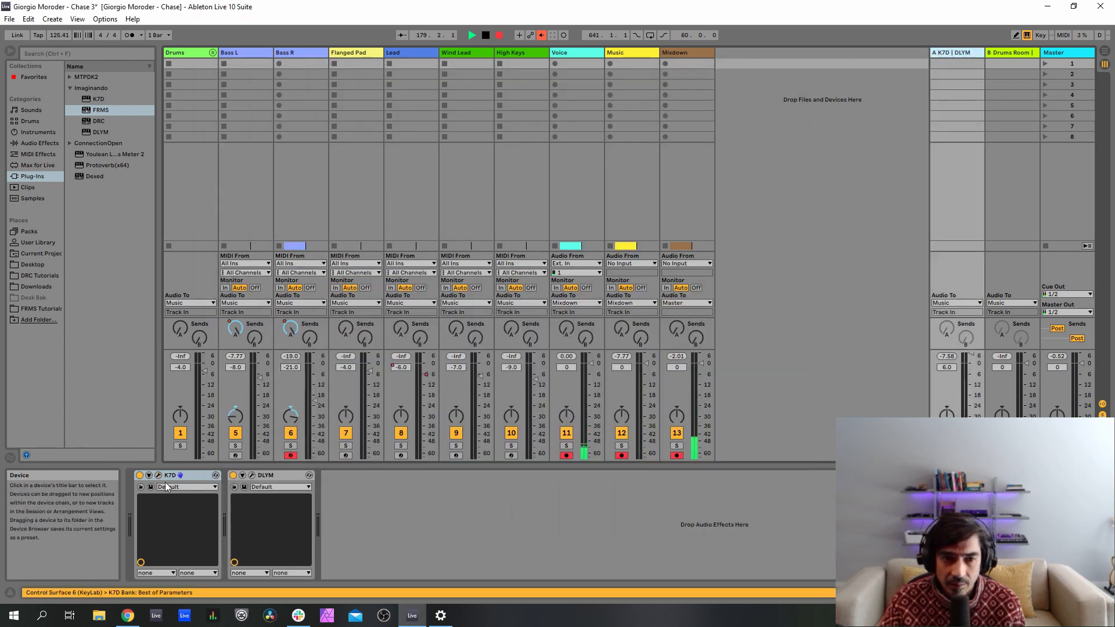
pyautogui.click(215, 478)
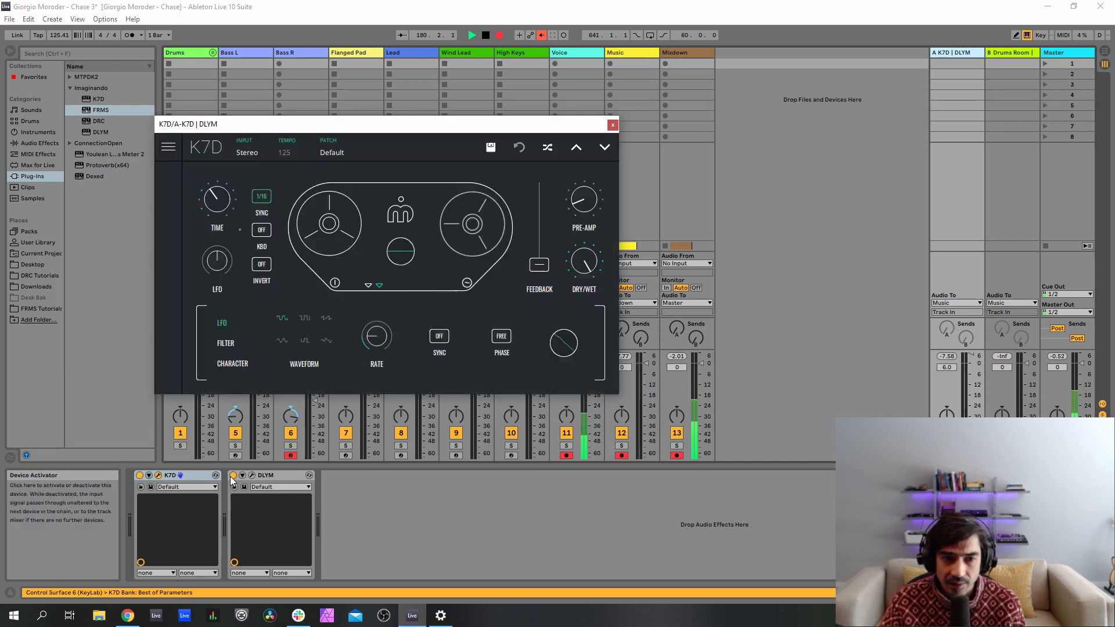
pyautogui.moveTo(365, 127); pyautogui.dragTo(604, 108)
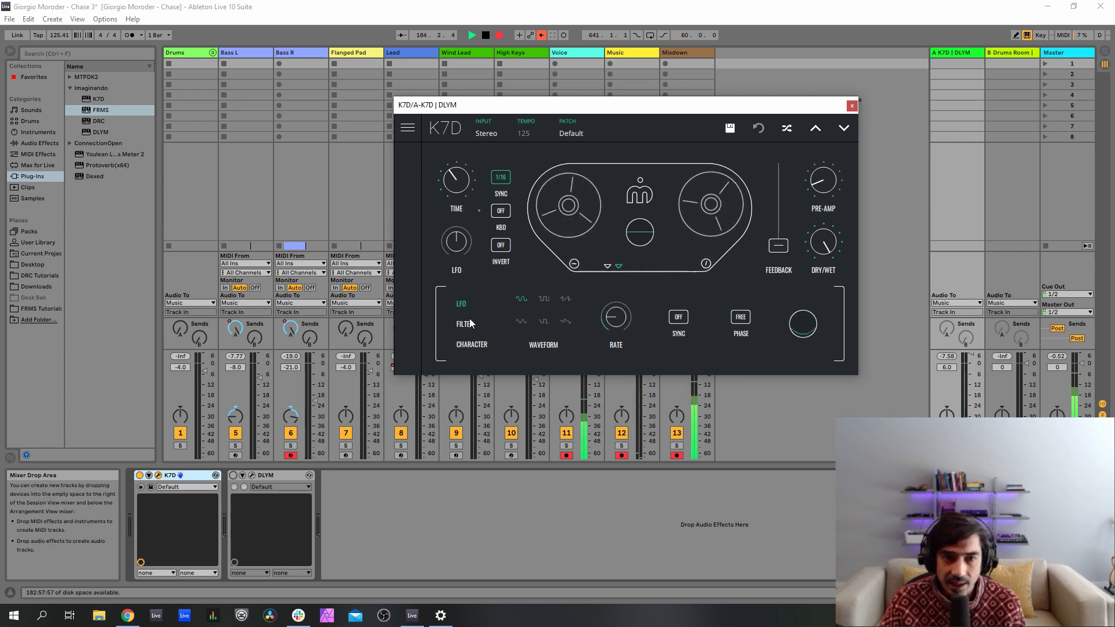
# - Set the stereo width in K7D's Character settings to about 0.51 and check the wow amount
pyautogui.click(470, 346)
pyautogui.click(607, 315)
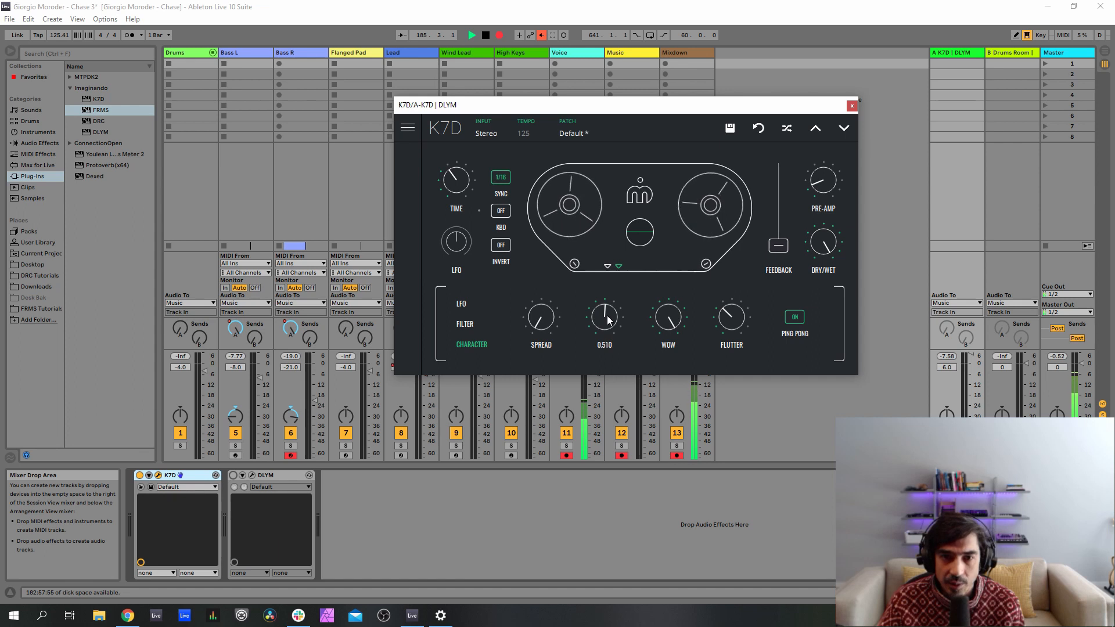
pyautogui.moveTo(609, 325)
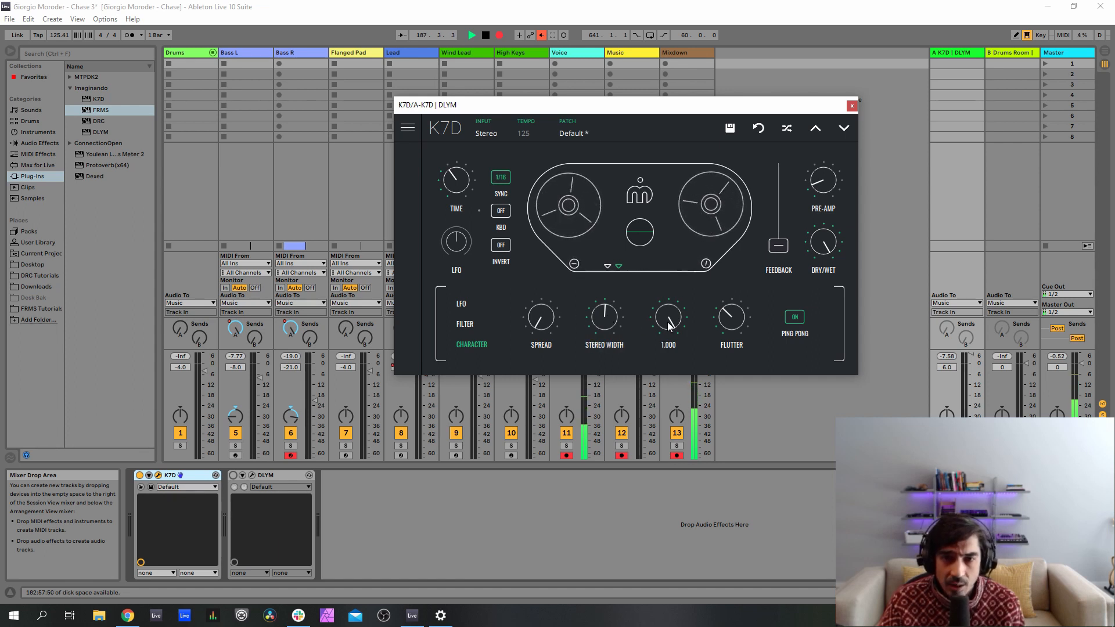
# - Set K7D's highpass filter to about 1018 Hz and close the delay
pyautogui.click(465, 324)
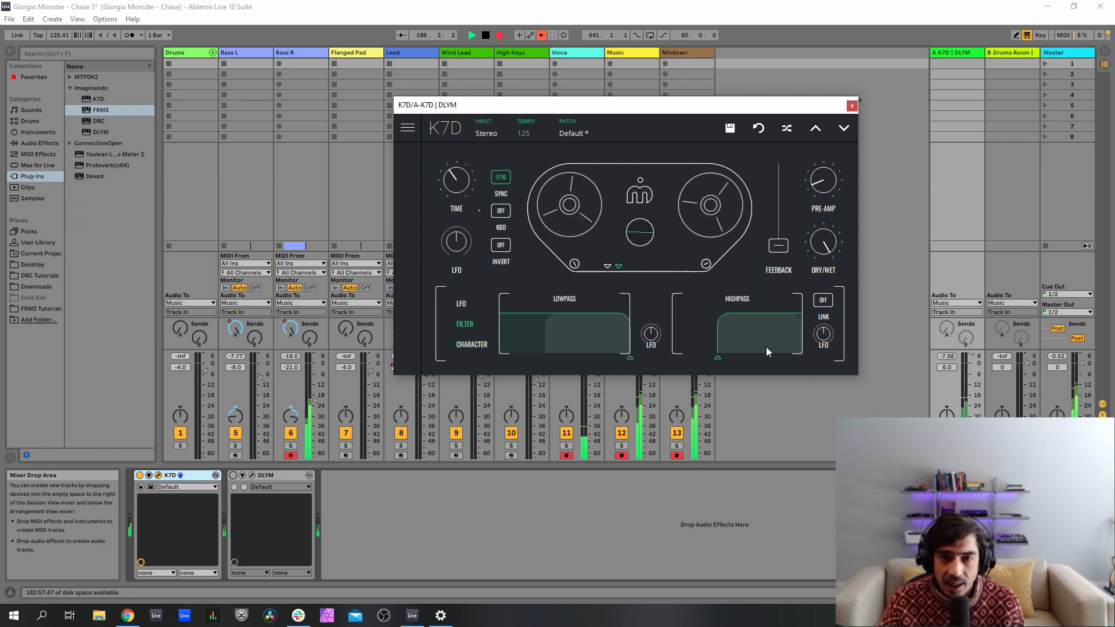
pyautogui.moveTo(744, 299)
pyautogui.moveTo(744, 317); pyautogui.dragTo(713, 337)
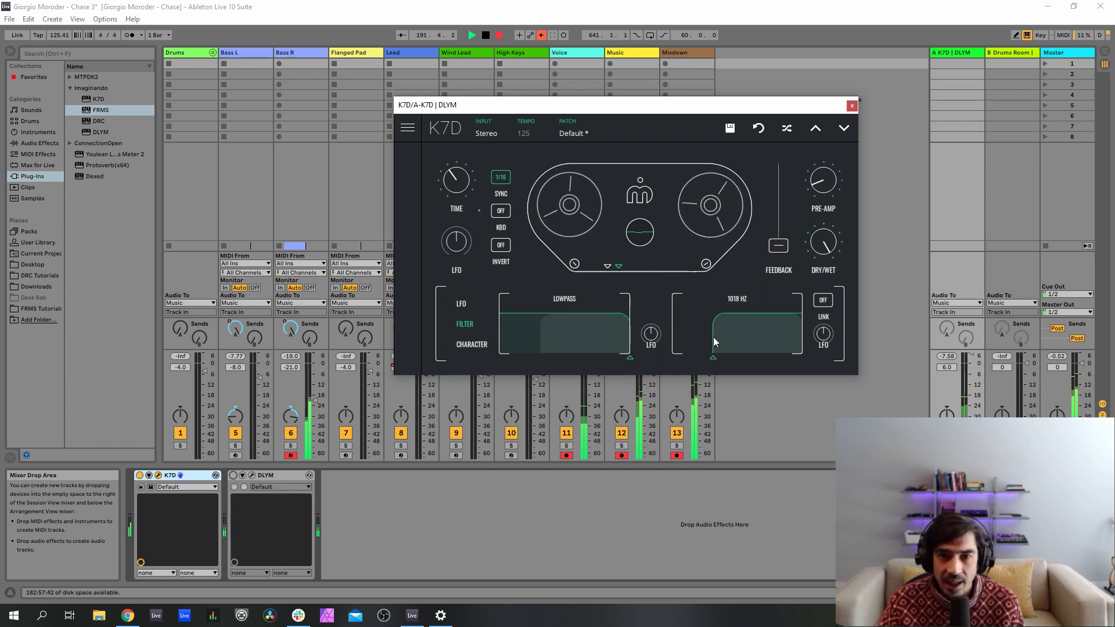
pyautogui.click(852, 107)
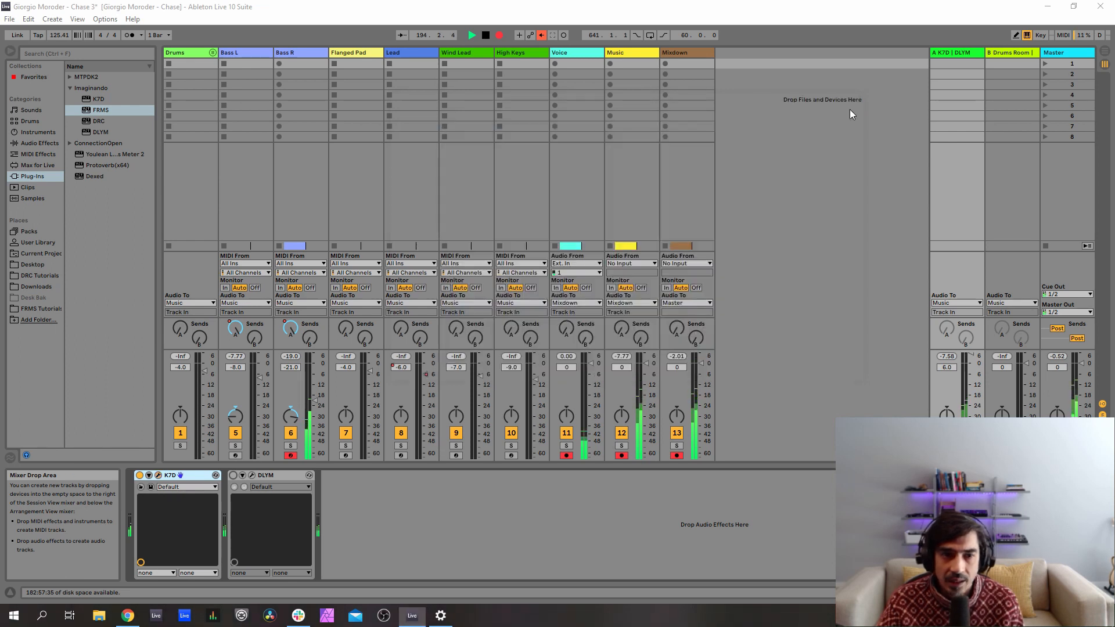
# - Arm the Bass L track together with Bass R to audition both basses, and finish with only Bass L armed
pyautogui.click(235, 456)
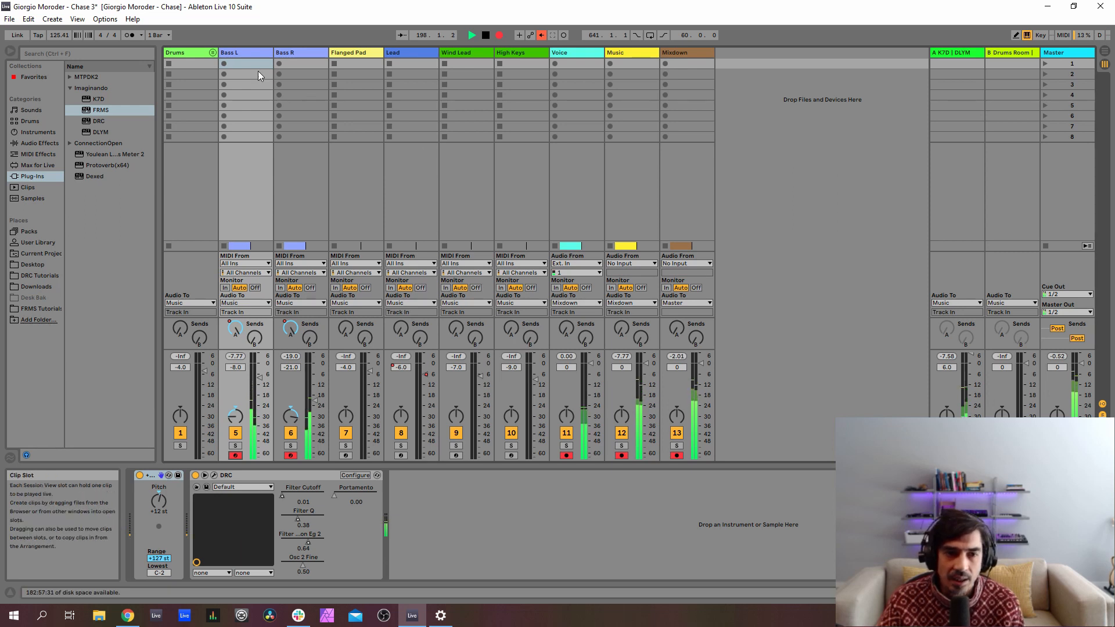
pyautogui.click(291, 455)
pyautogui.click(294, 457)
pyautogui.click(238, 455)
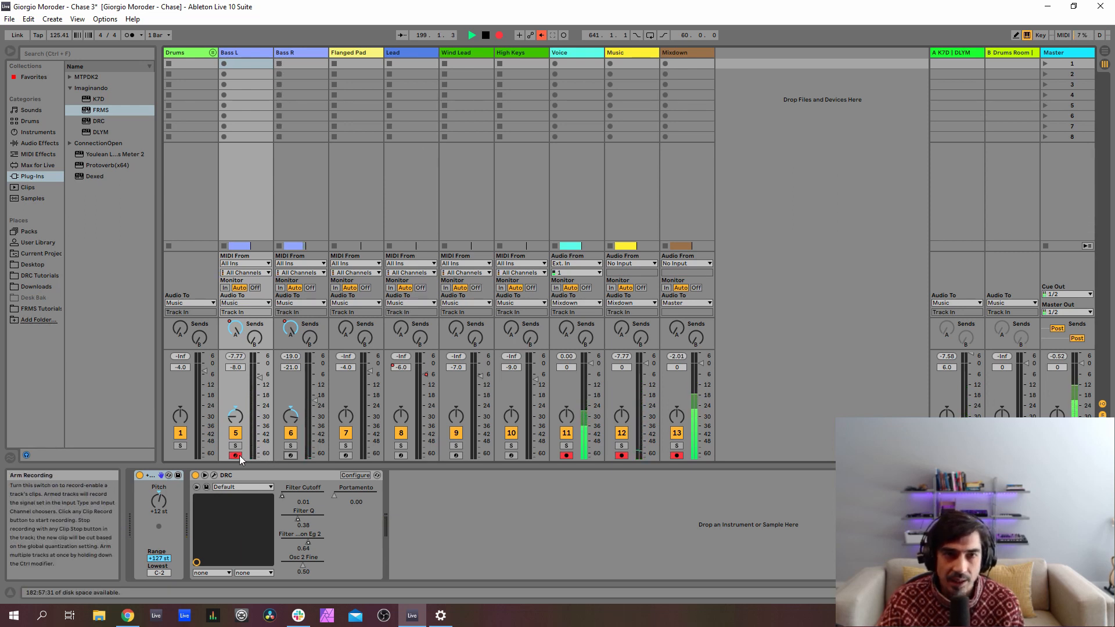
# - Arm the Flanged Pad track for recording and switch off its Phaser and the reverb following it
pyautogui.click(346, 456)
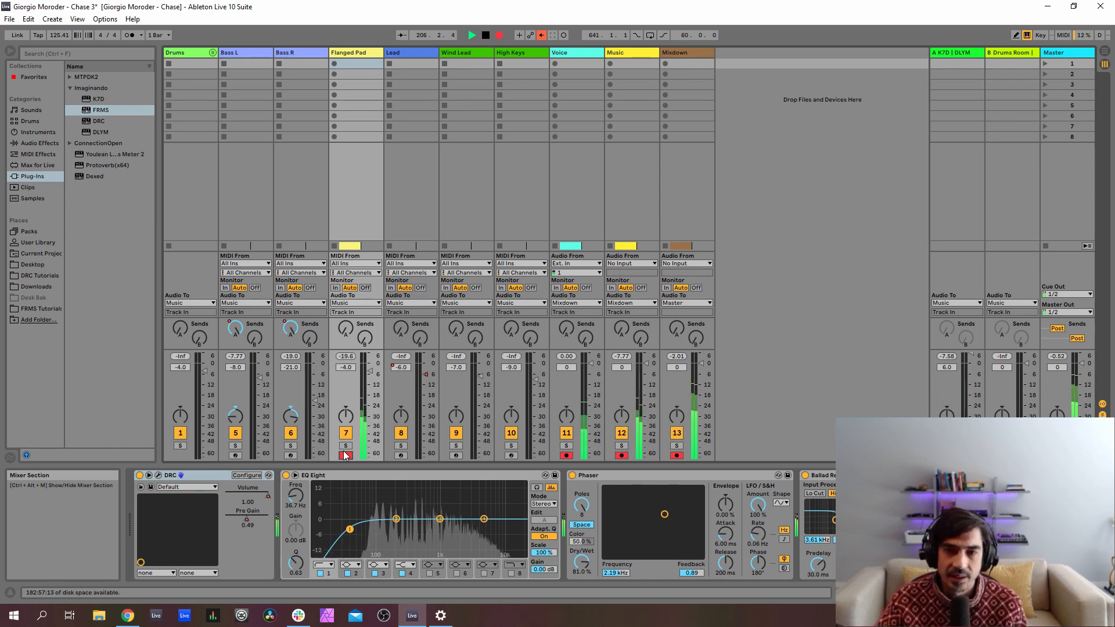
pyautogui.click(573, 475)
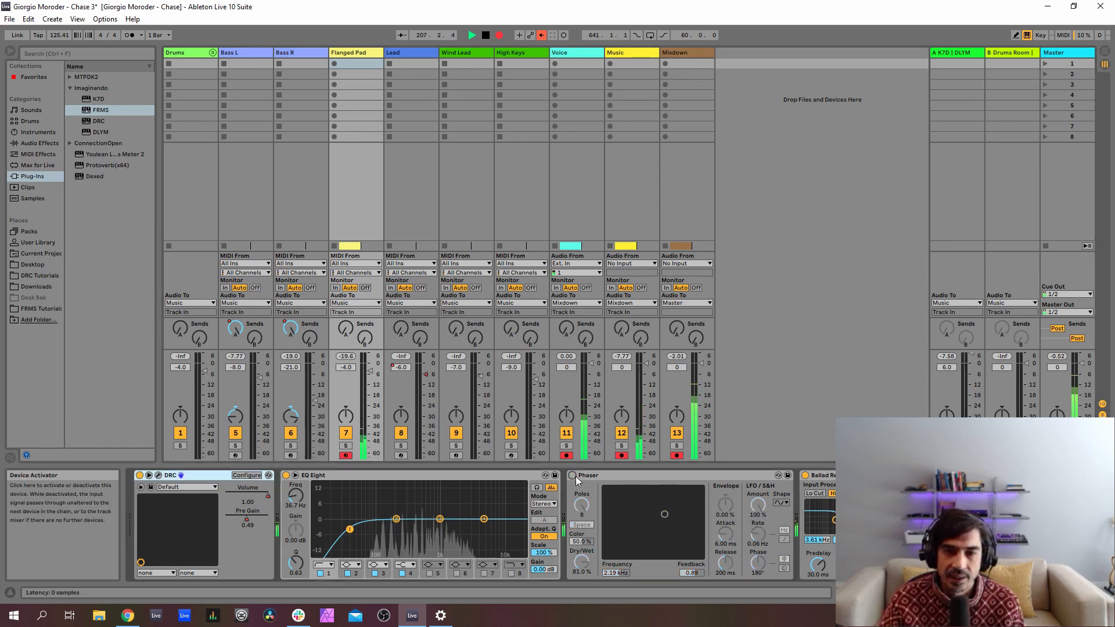
pyautogui.click(806, 475)
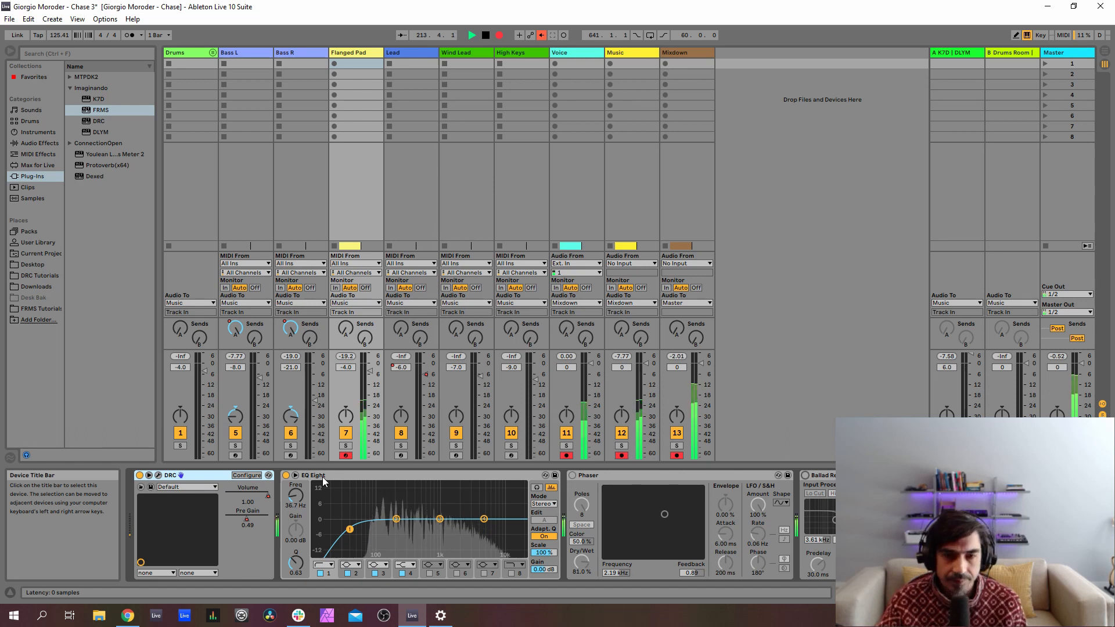
# - Open the Flanged Pad's DRC synth, load the second Default patch in the Factory bank and leave the patch browser
pyautogui.click(158, 476)
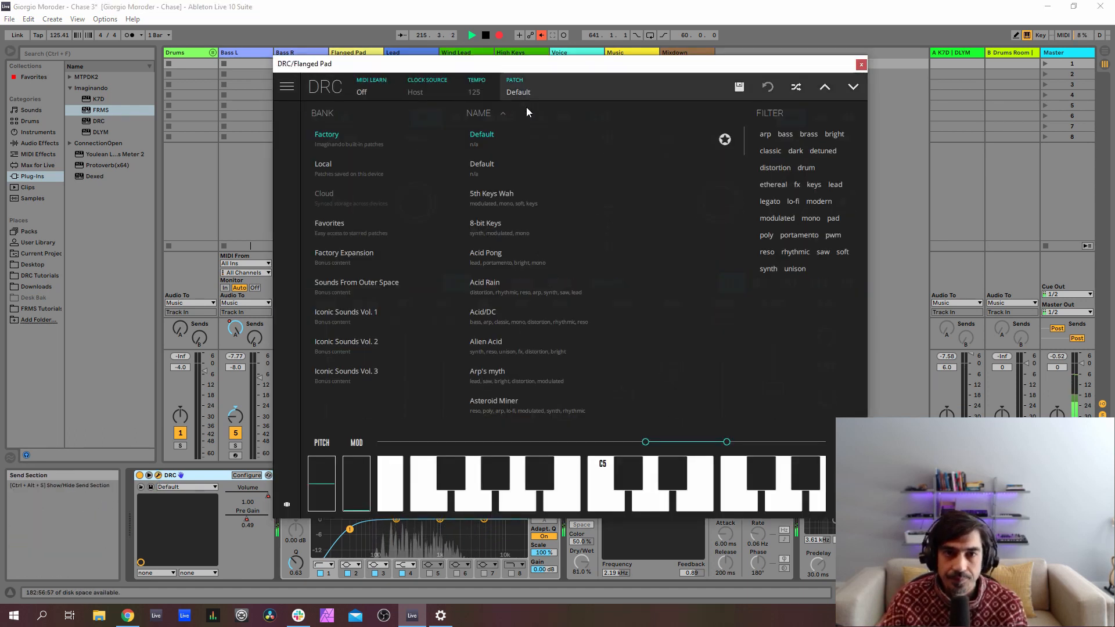
pyautogui.click(501, 168)
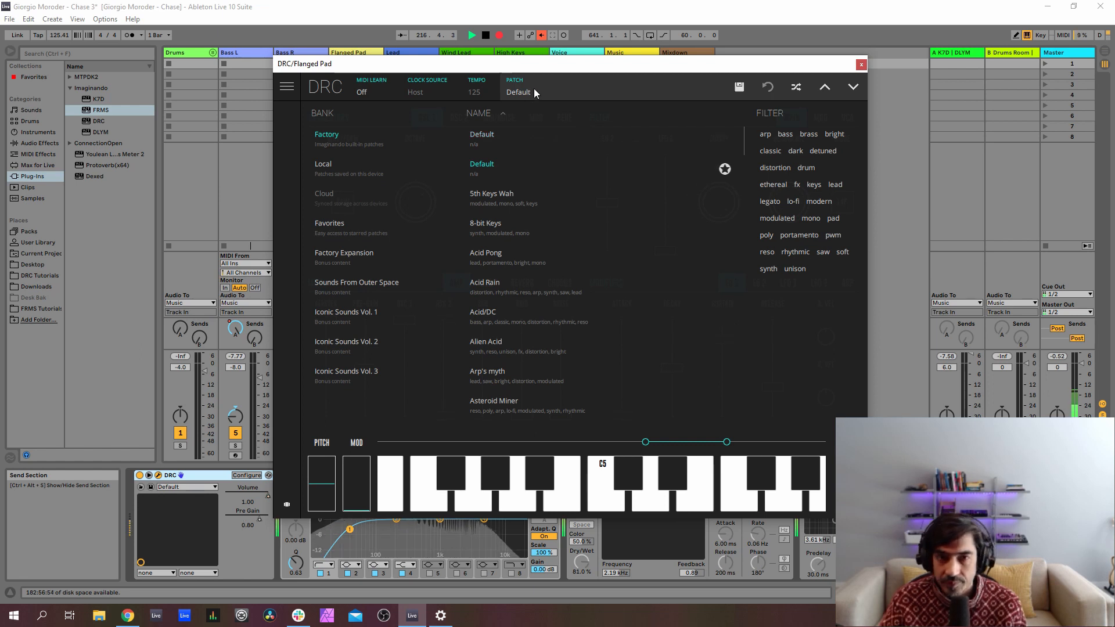
pyautogui.click(529, 85)
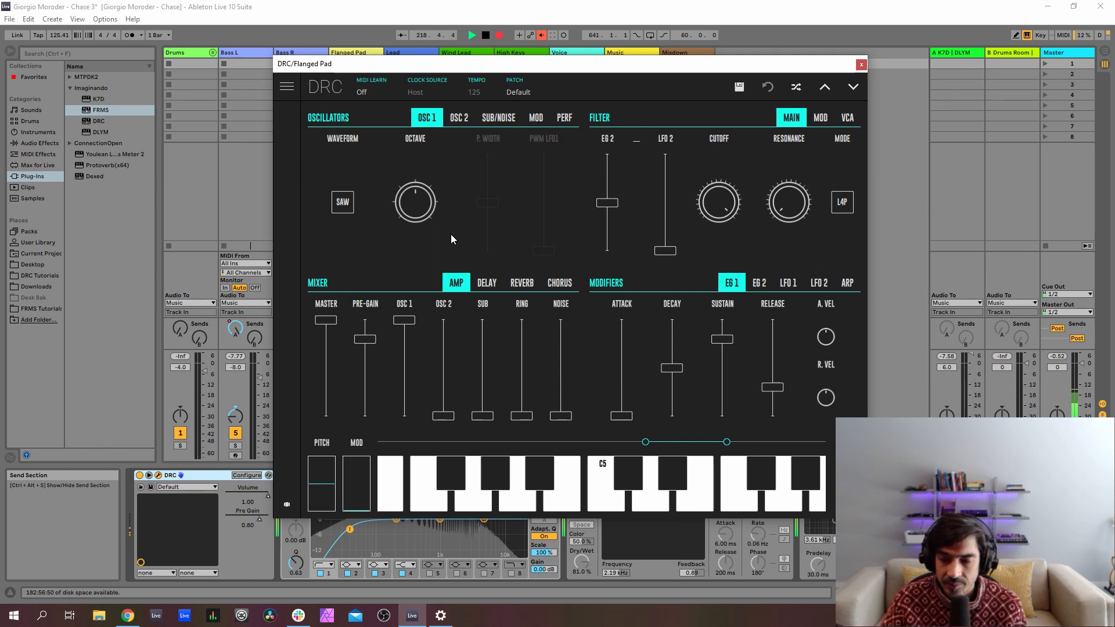
# - Set oscillator 1's octave to 0 and bring up the oscillator 2 settings
pyautogui.click(445, 185)
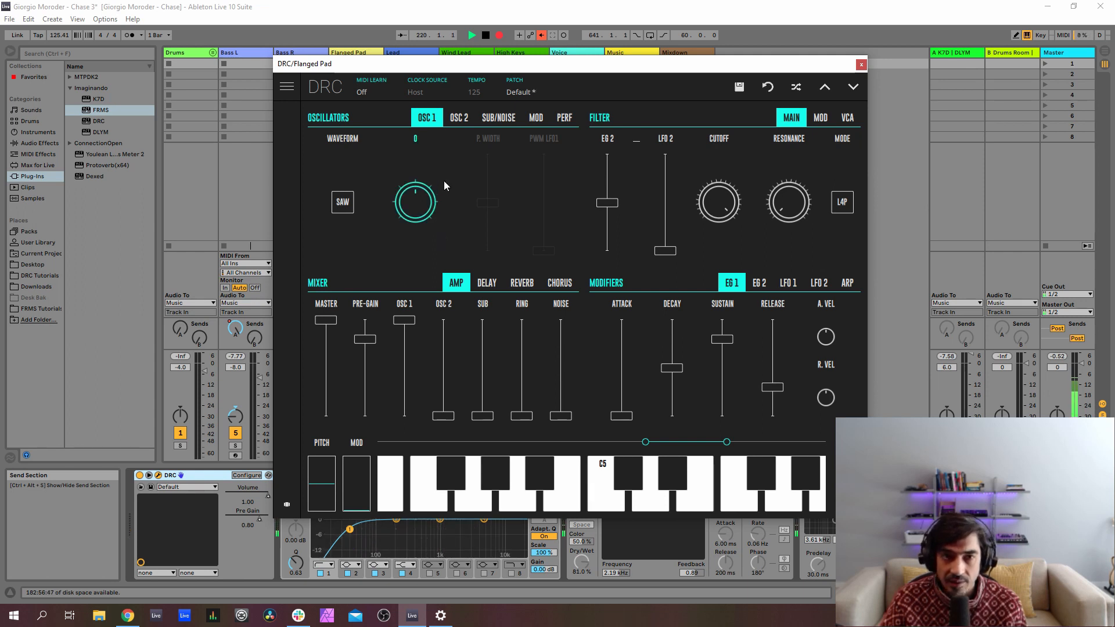
pyautogui.click(460, 118)
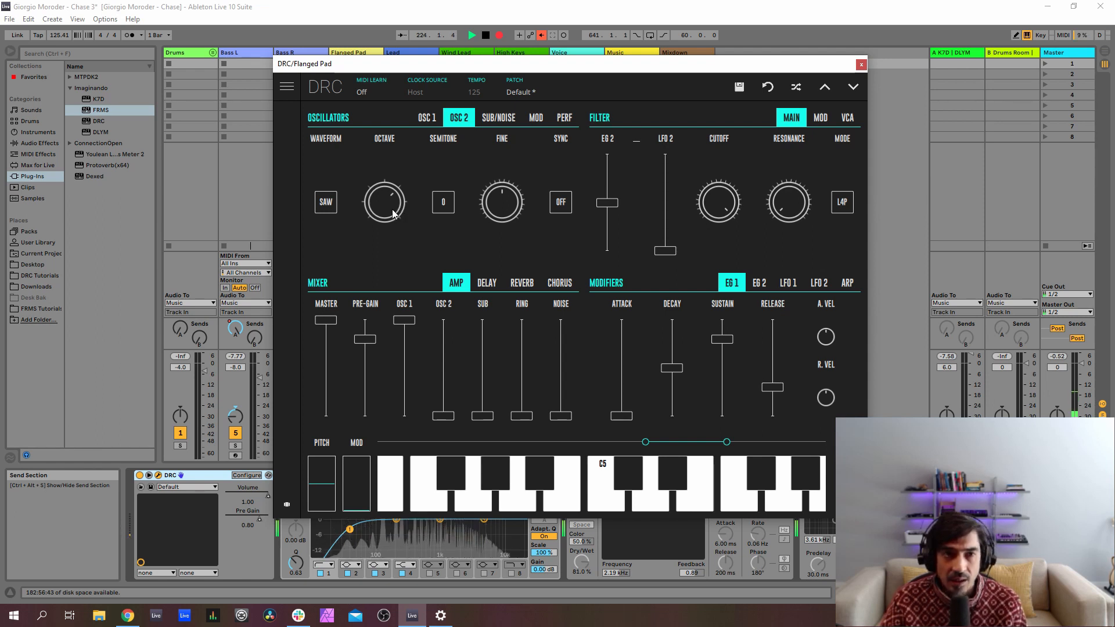
# - Browse DRC Tutorials to the 4th Season Giorgio Moroder - Chase Project and list the tracks in Giorgio Moroder - Chase.als
pyautogui.click(49, 276)
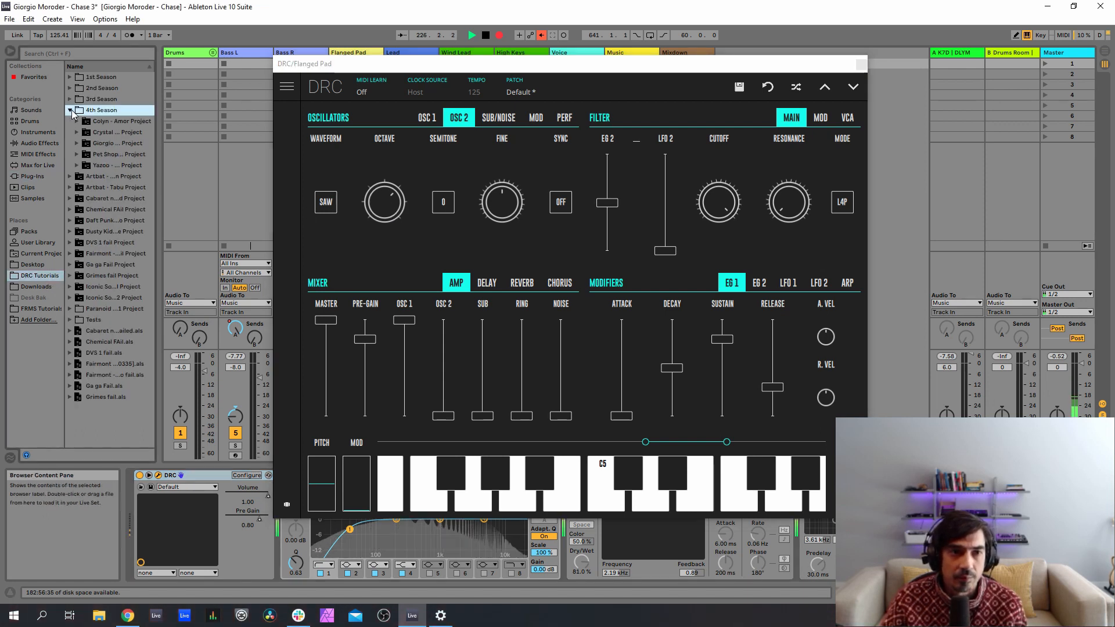
pyautogui.click(70, 110)
pyautogui.click(78, 143)
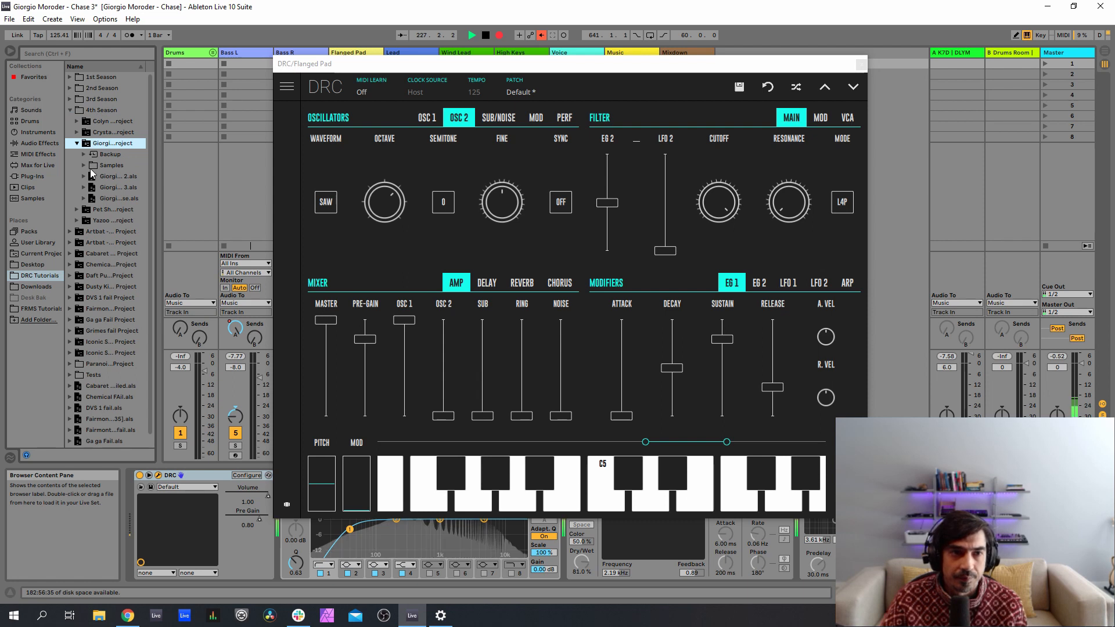
pyautogui.click(84, 199)
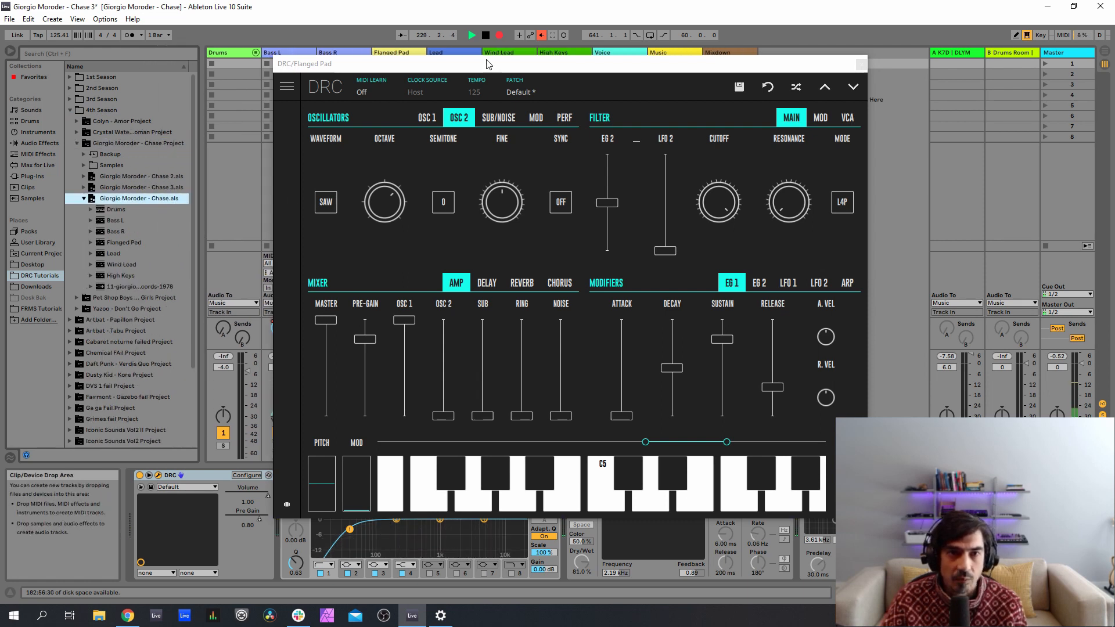
# - Import the Flanged Pad track from Giorgio Moroder - Chase.als into the arrangement, just below the existing Flanged Pad track
pyautogui.moveTo(485, 62); pyautogui.dragTo(733, 75)
pyautogui.moveTo(126, 244); pyautogui.dragTo(434, 73)
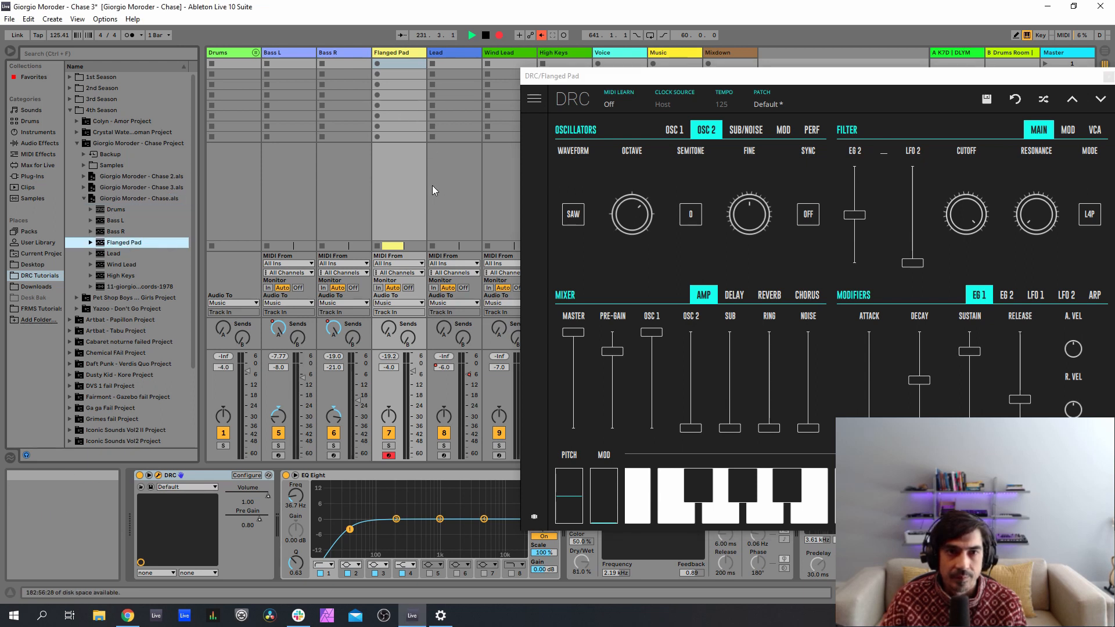
pyautogui.press('Tab')
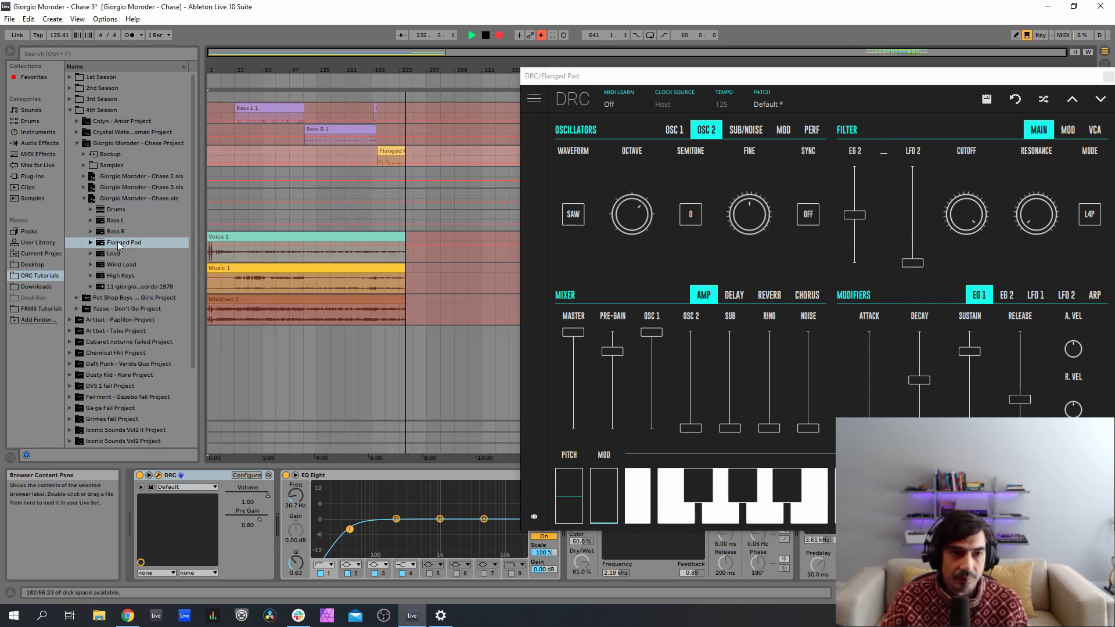
pyautogui.moveTo(118, 245); pyautogui.dragTo(397, 176)
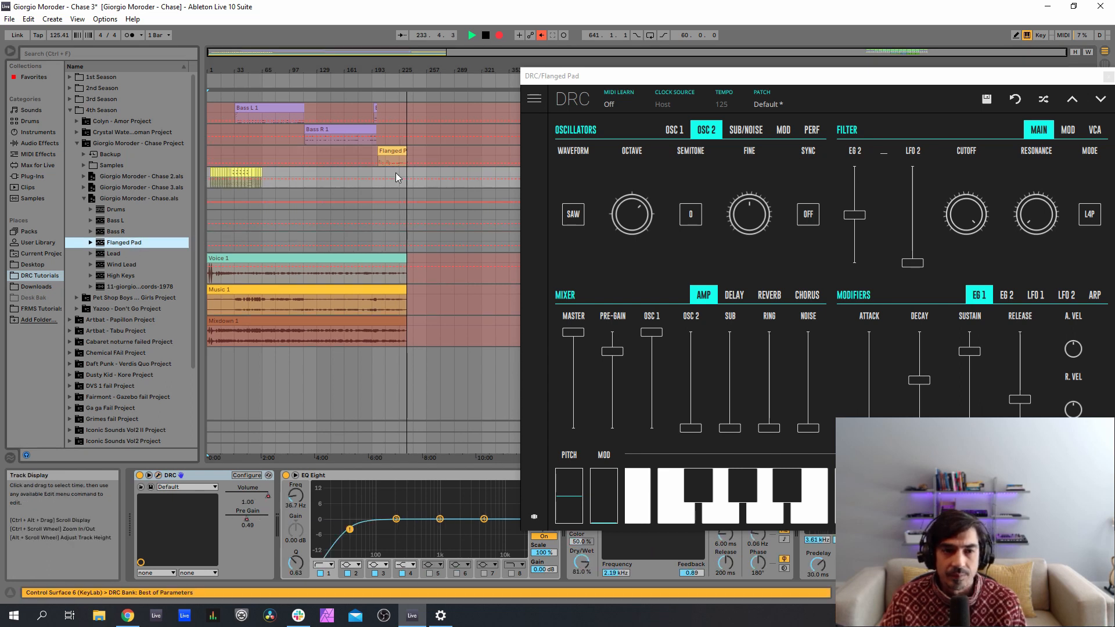
# - Inspect the imported Flanged Pad's DRC settings as a reference, close that synth and delete the imported track
pyautogui.click(159, 476)
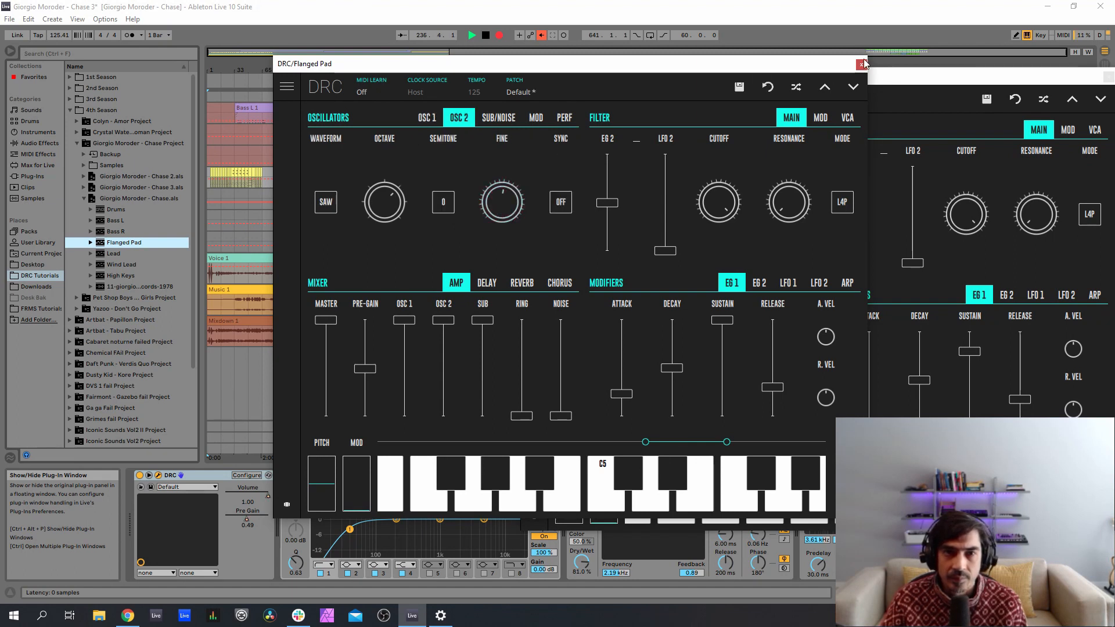
pyautogui.click(862, 64)
pyautogui.moveTo(883, 81); pyautogui.dragTo(369, 300)
pyautogui.click(944, 174)
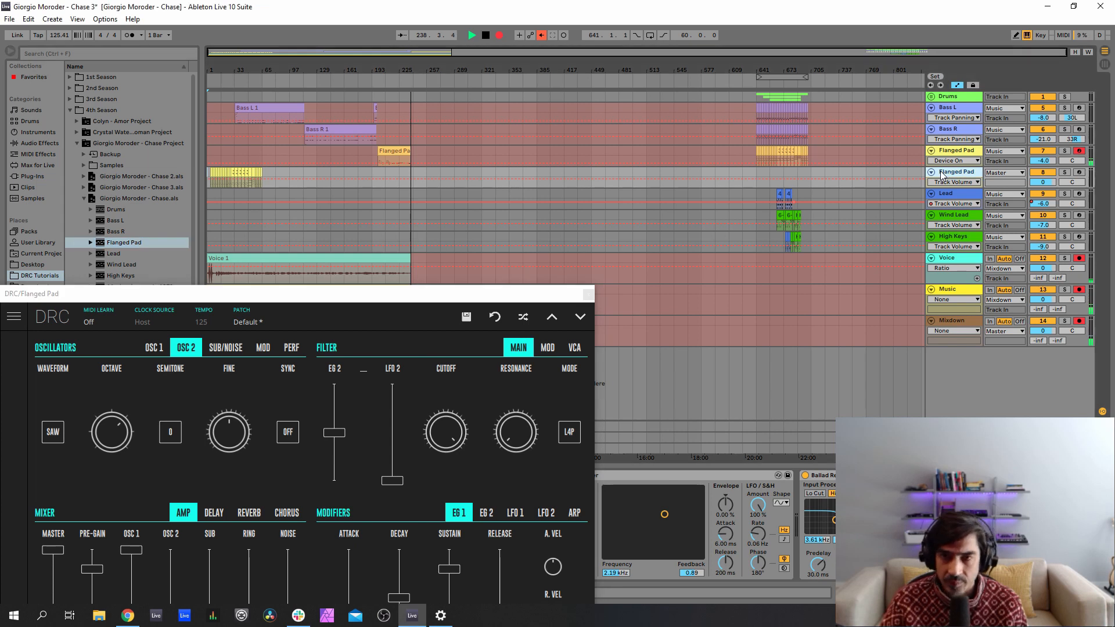
pyautogui.press('Delete')
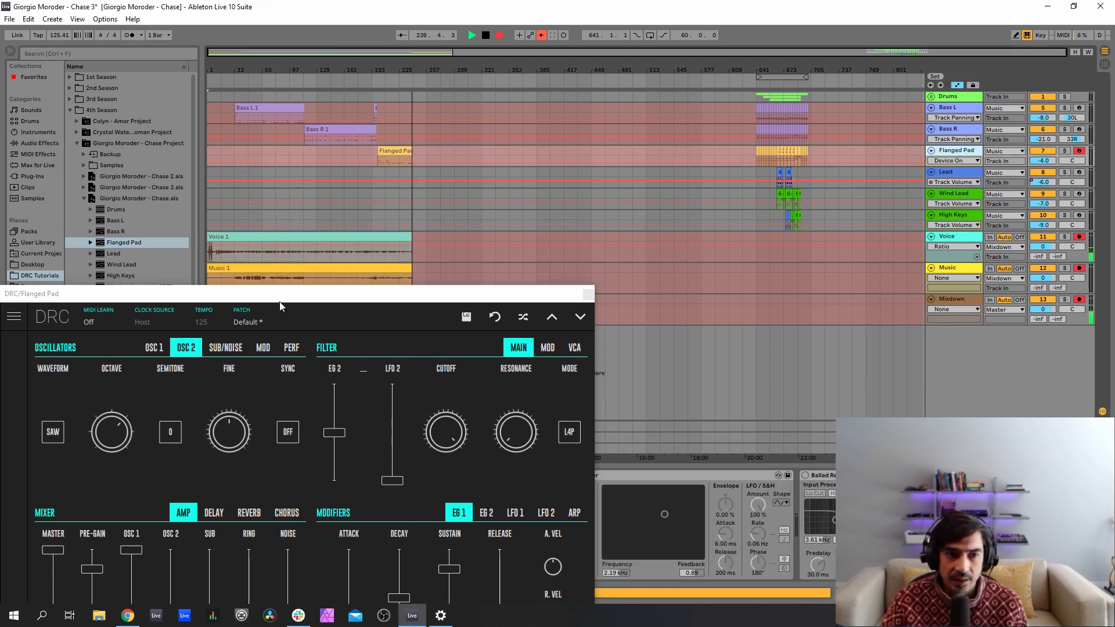
# - Raise the OSC 2 and Sub levels to maximum in the mixer of the original Flanged Pad's DRC
pyautogui.moveTo(280, 296); pyautogui.dragTo(457, 172)
pyautogui.moveTo(410, 297); pyautogui.dragTo(425, 292)
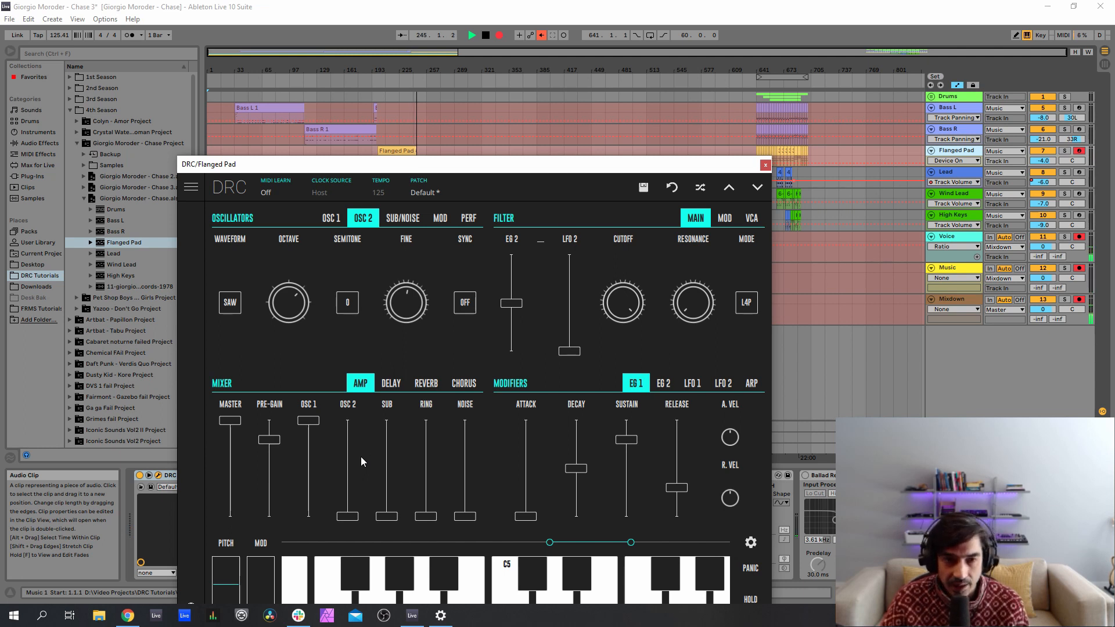
pyautogui.moveTo(344, 449); pyautogui.dragTo(348, 366)
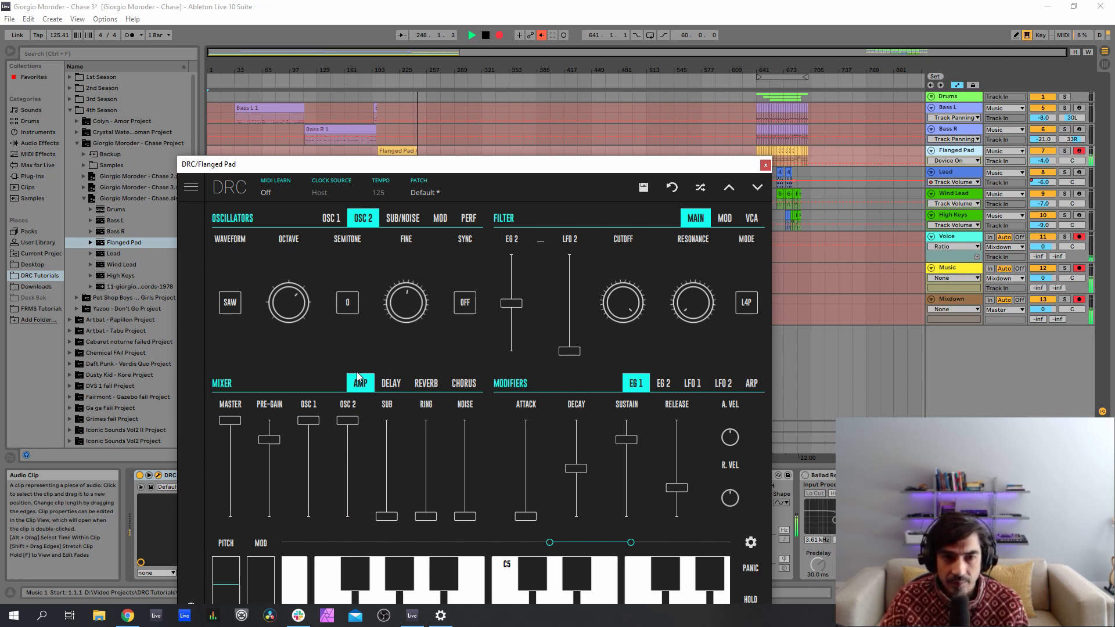
pyautogui.click(402, 218)
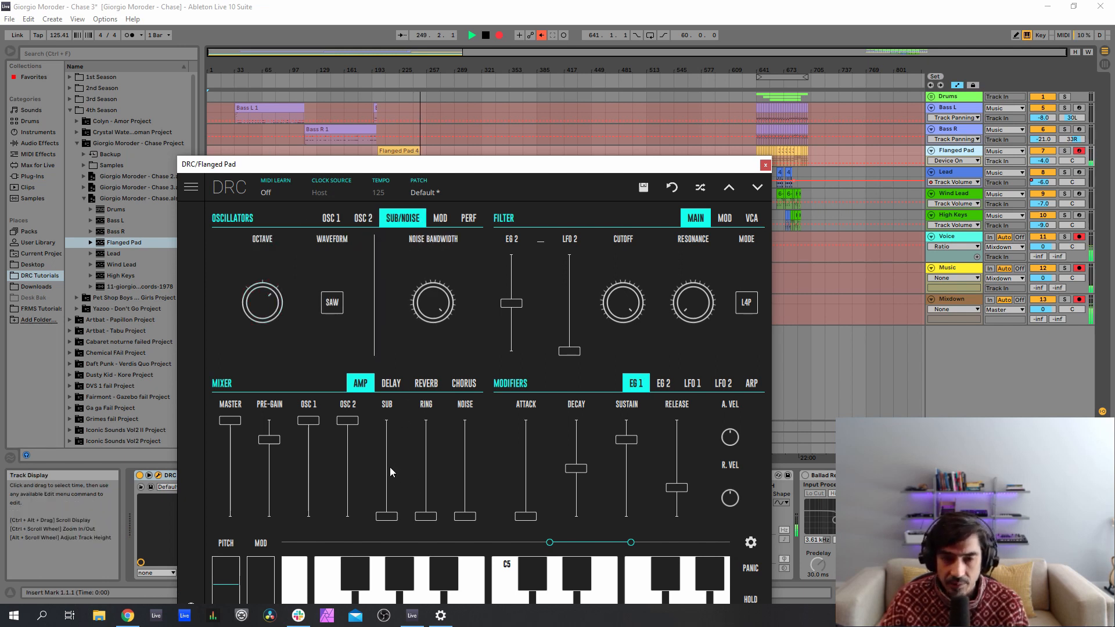
pyautogui.moveTo(388, 452); pyautogui.dragTo(398, 354)
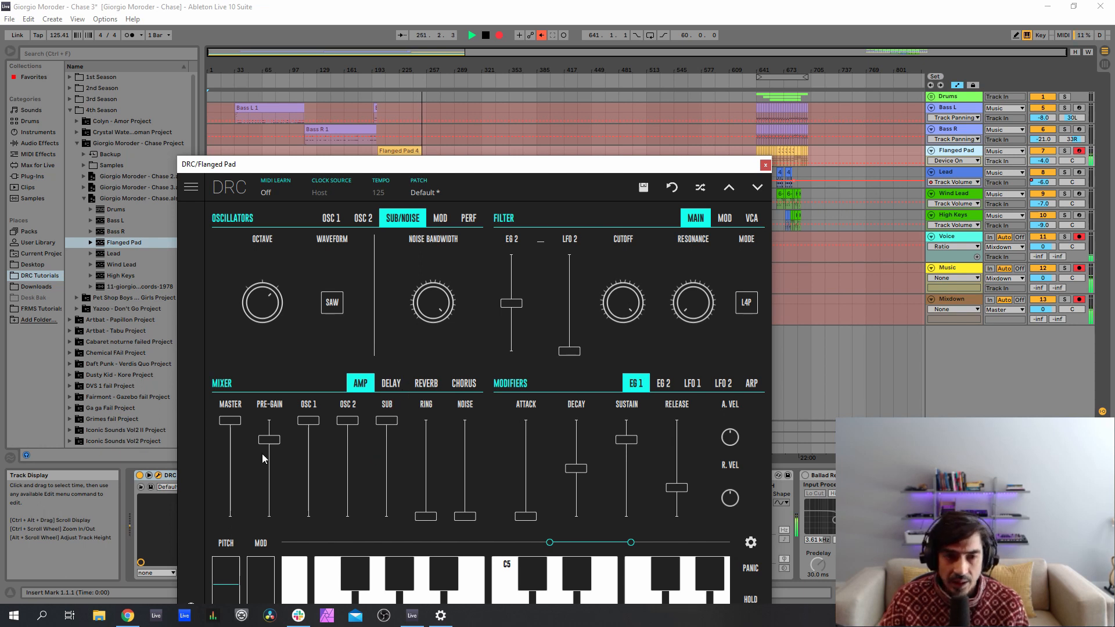
# - Lower DRC's master level to 0.78 and raise the pre-gain slightly
pyautogui.click(231, 445)
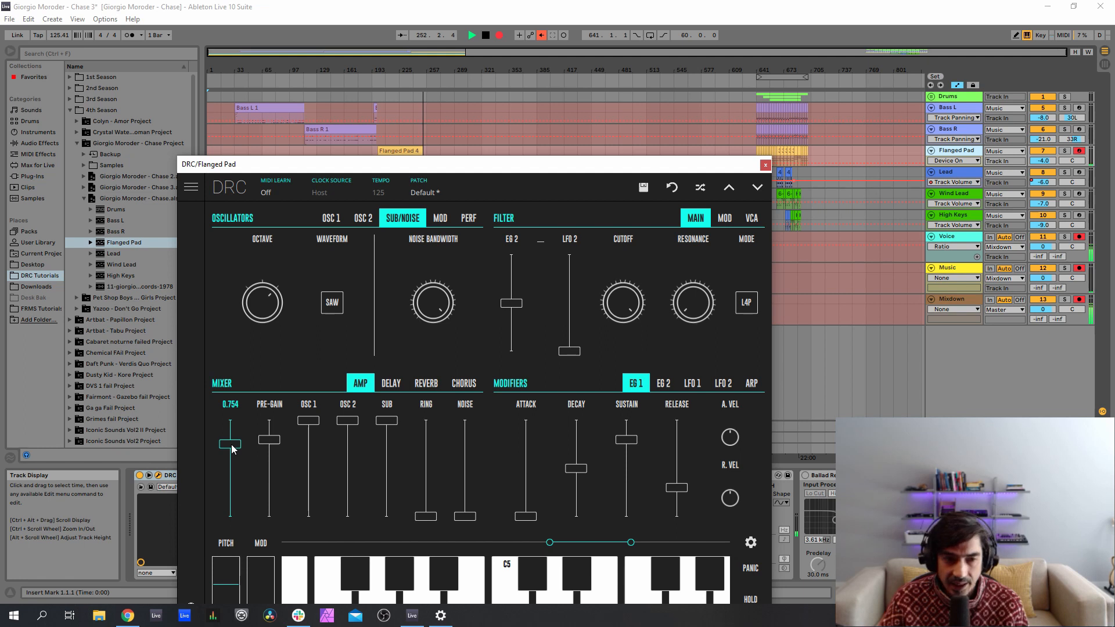
pyautogui.moveTo(231, 448); pyautogui.dragTo(276, 441)
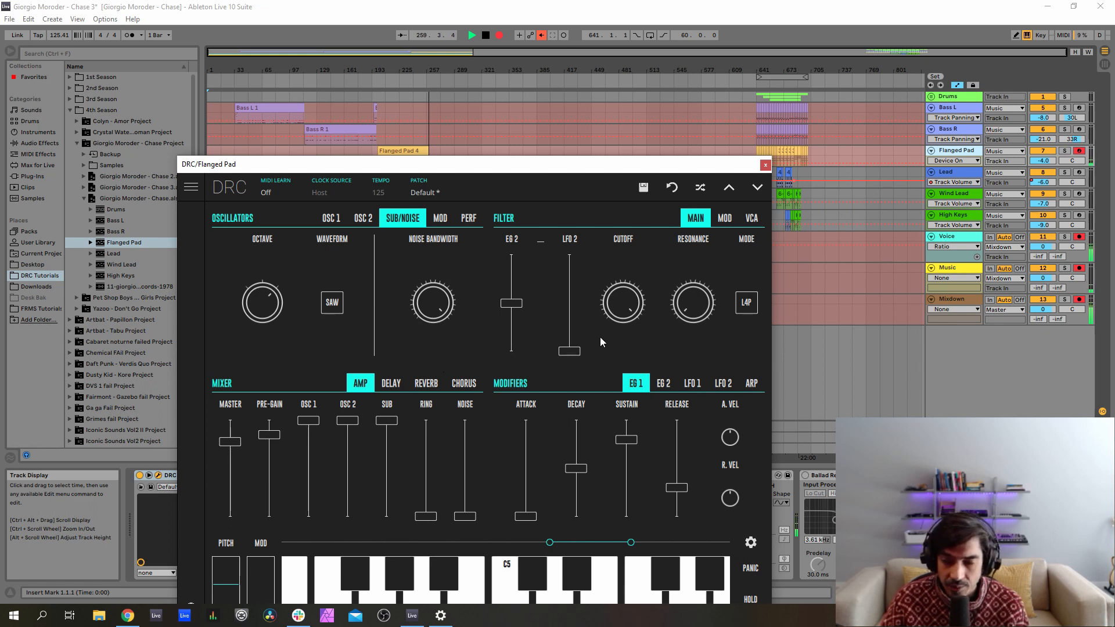
# - Try a higher EG 2 amount on the filter and return it to about 0.5
pyautogui.moveTo(523, 304); pyautogui.dragTo(540, 292)
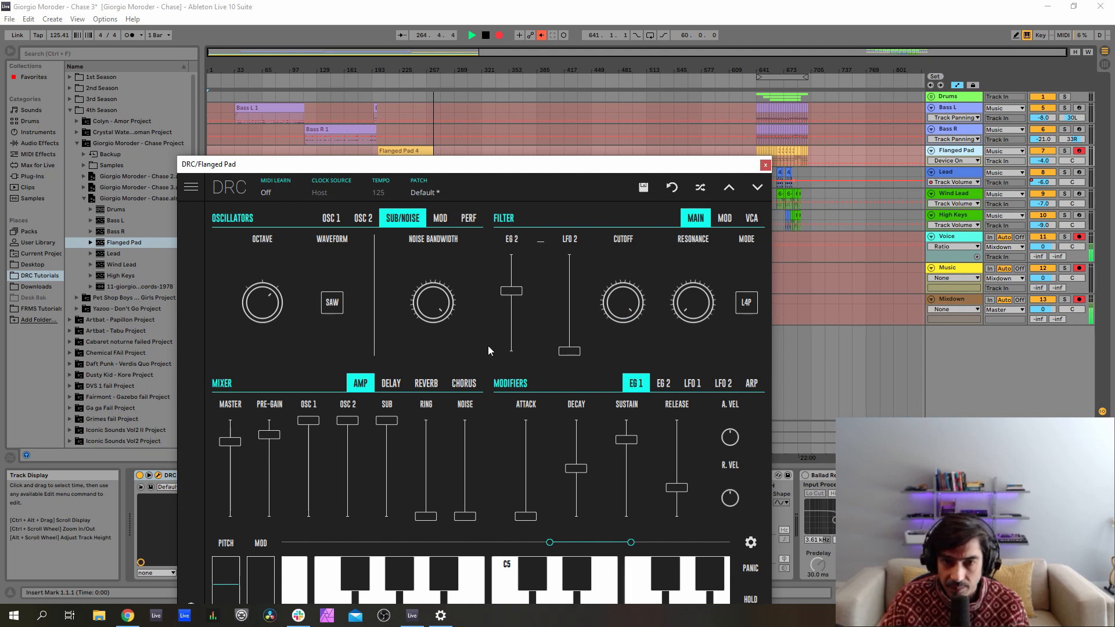
pyautogui.click(515, 305)
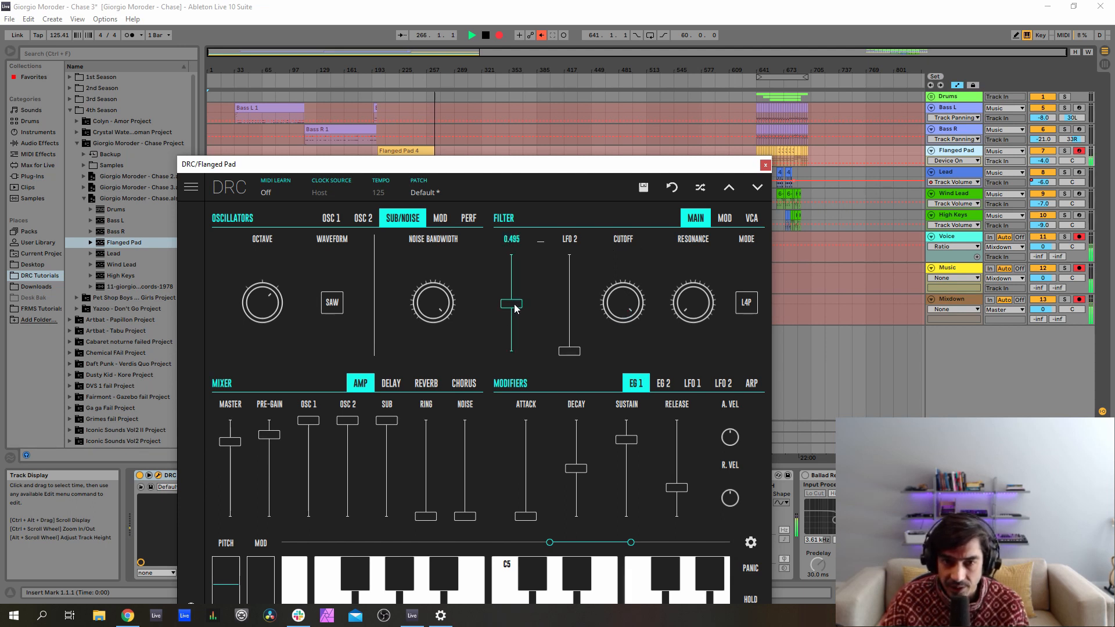
pyautogui.moveTo(515, 305); pyautogui.dragTo(517, 305)
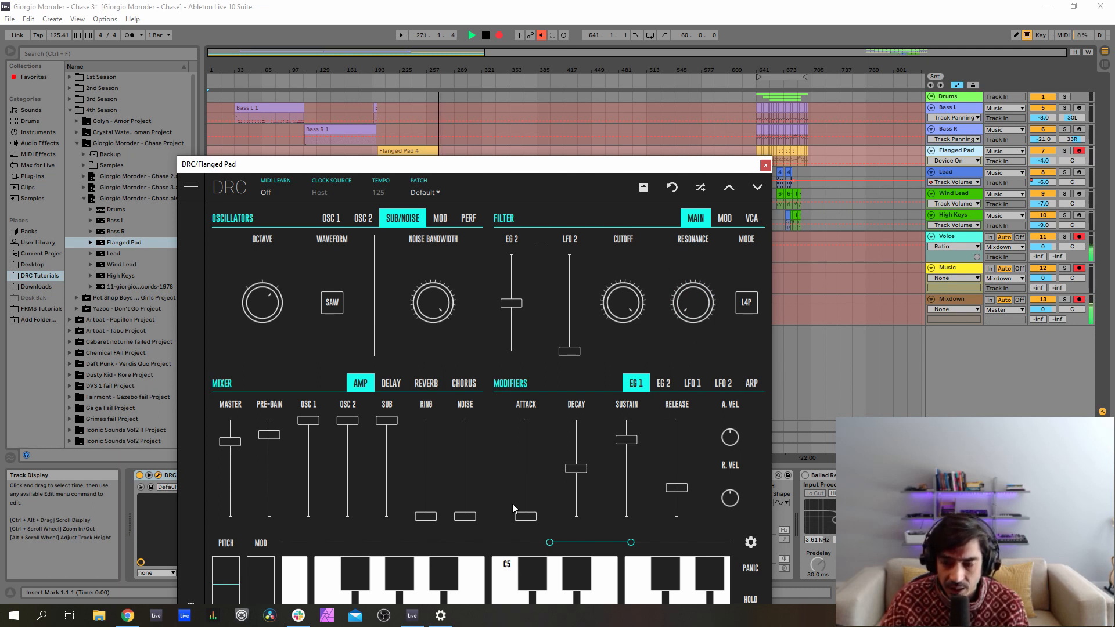
# - Lengthen EG 1's attack slightly with sustain at maximum, and lower the pre-gain to 0.49
pyautogui.moveTo(522, 516)
pyautogui.mouseDown()
pyautogui.moveTo(528, 492)
pyautogui.moveTo(534, 499)
pyautogui.mouseUp()
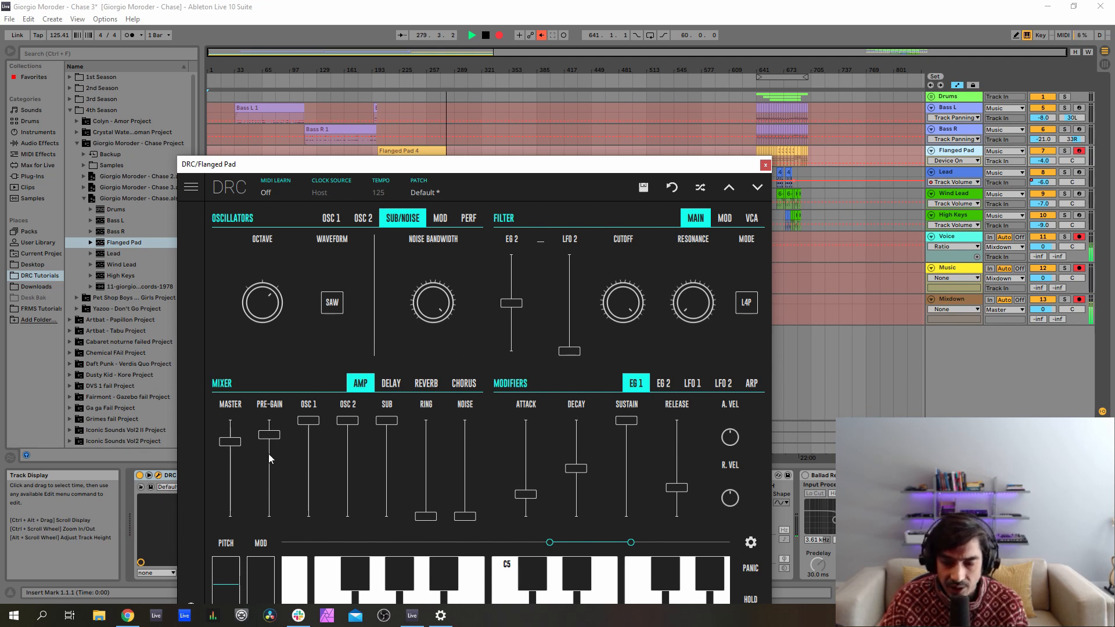
pyautogui.moveTo(269, 455); pyautogui.dragTo(273, 466)
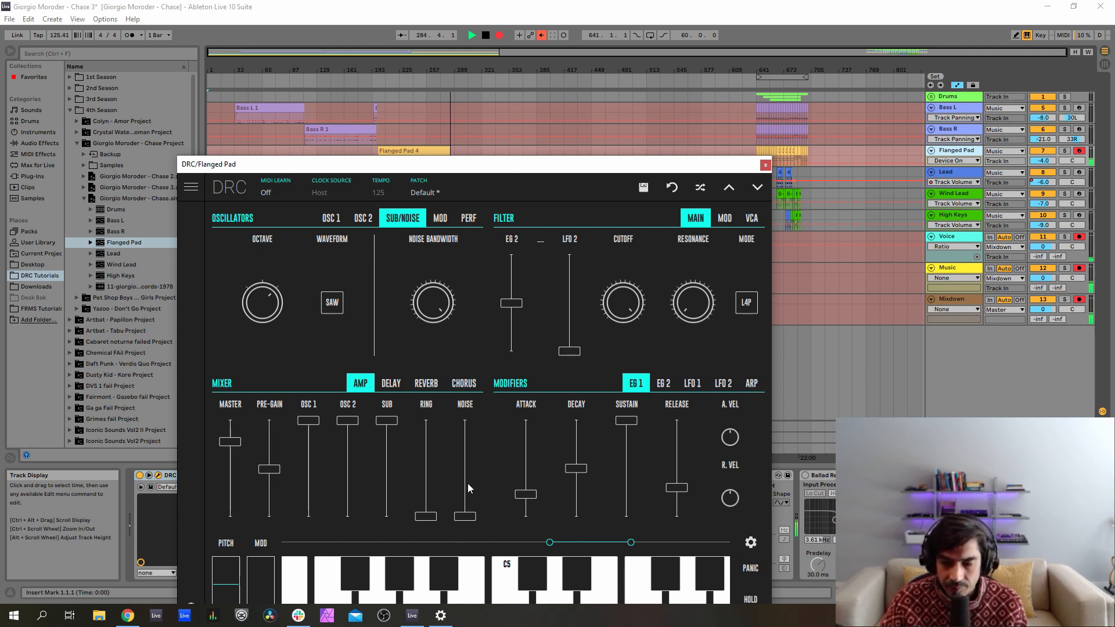
# - Check the master level and the envelope values of EG 1 and EG 2
pyautogui.moveTo(231, 409)
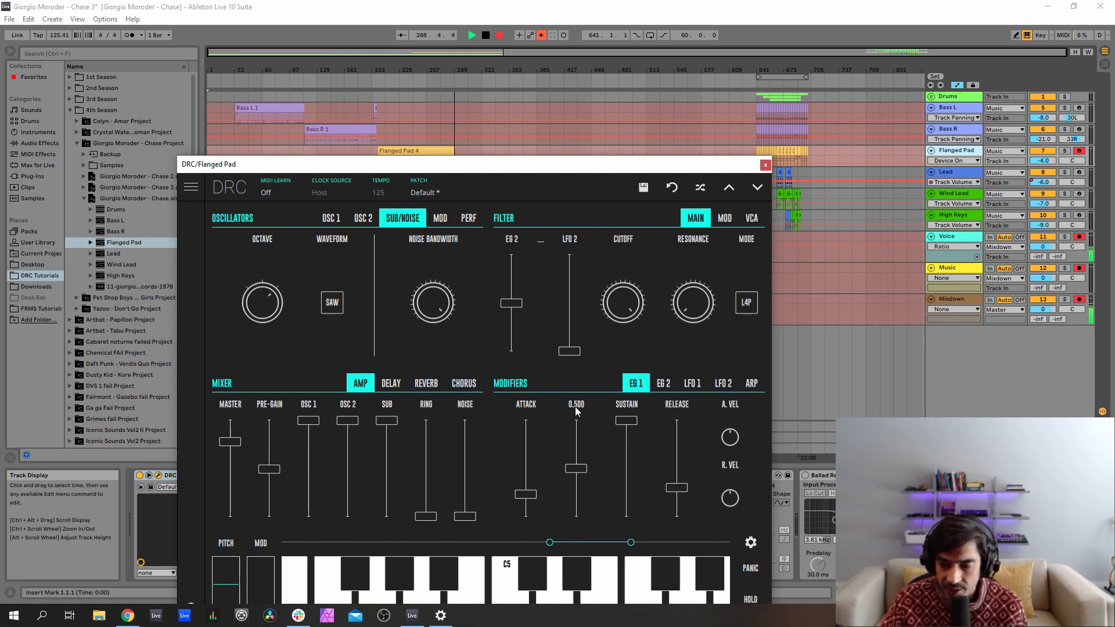
pyautogui.click(664, 384)
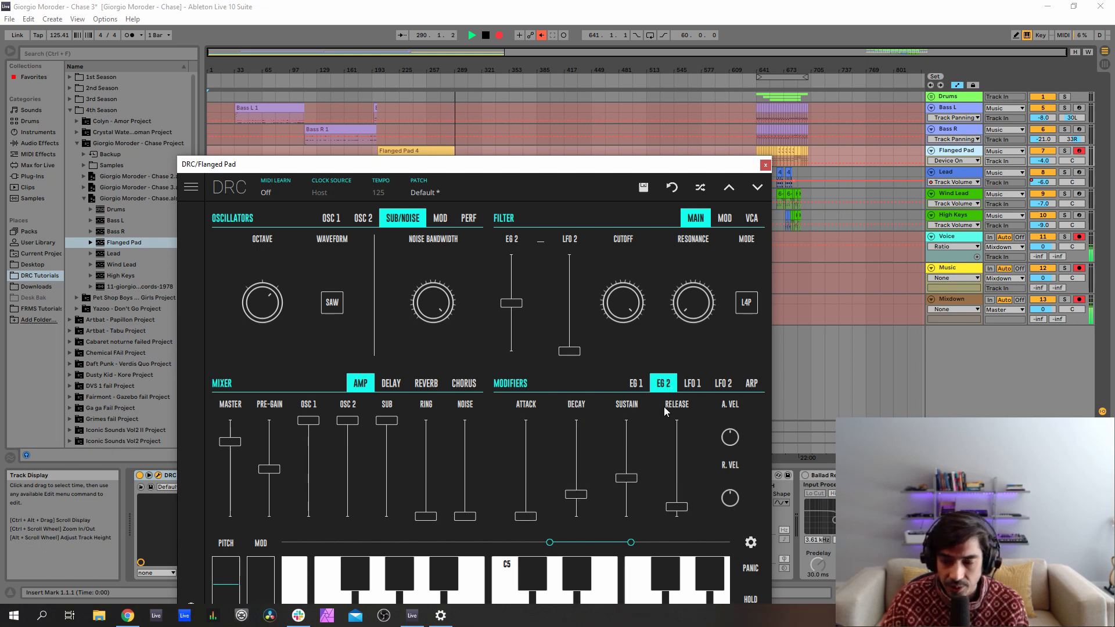
pyautogui.click(581, 407)
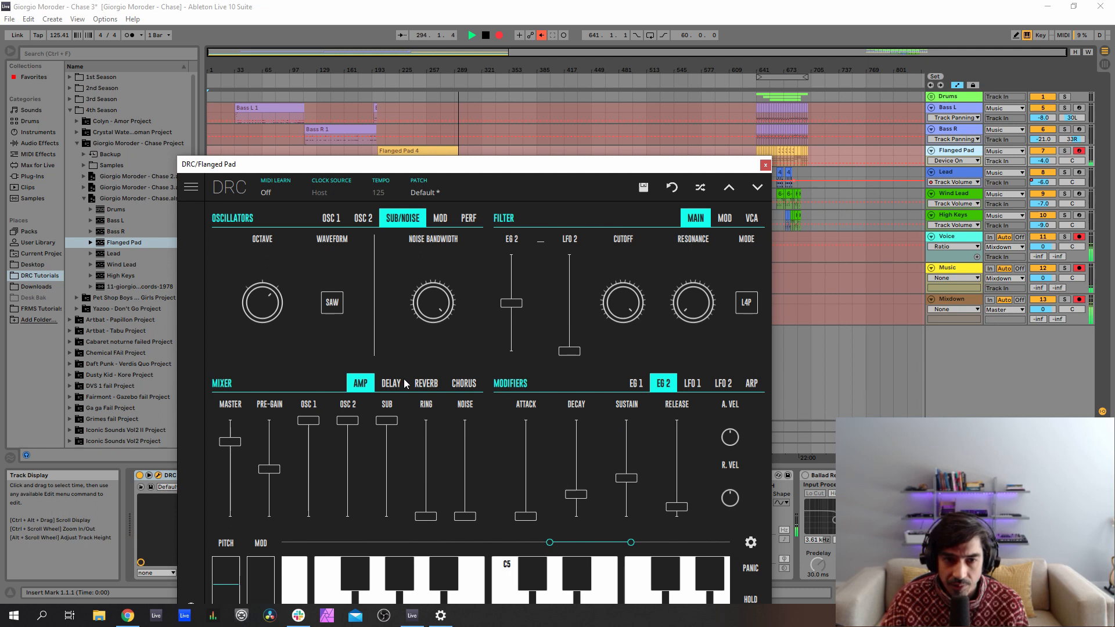
# - Raise the reverb's decay close to maximum and its amount to a bit over a third, leaving the modulation low
pyautogui.click(426, 383)
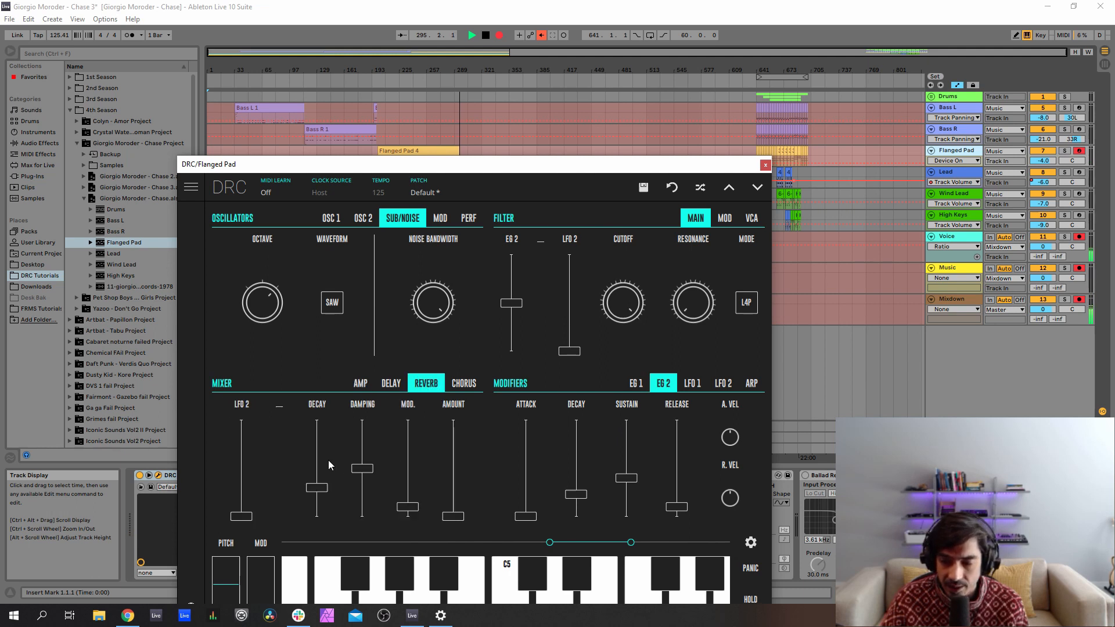
pyautogui.moveTo(316, 452); pyautogui.dragTo(333, 434)
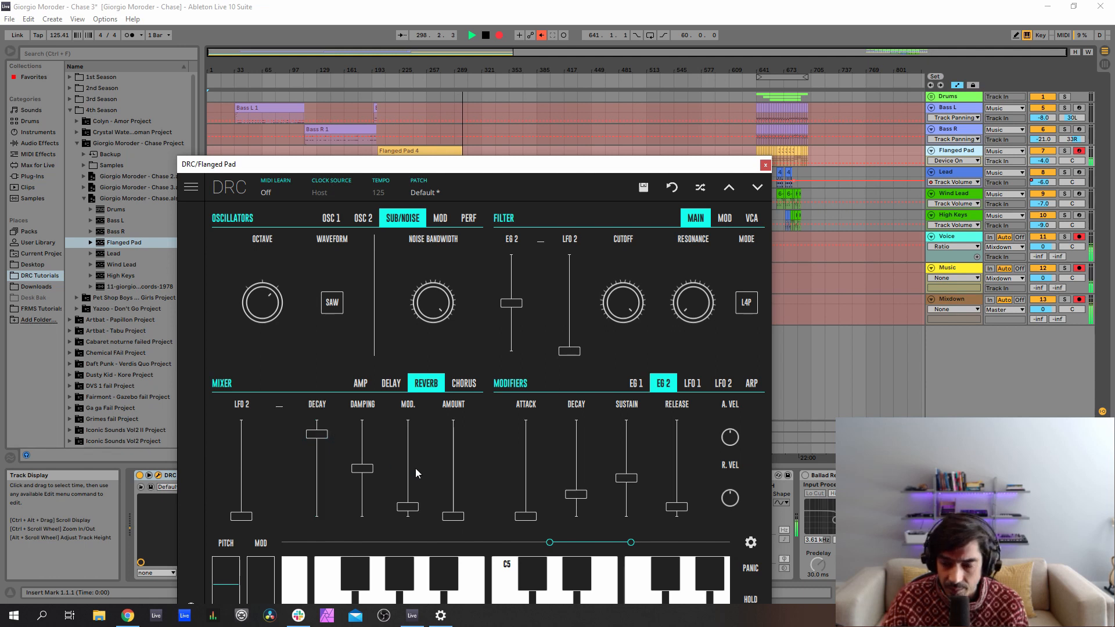
pyautogui.moveTo(453, 516); pyautogui.dragTo(479, 480)
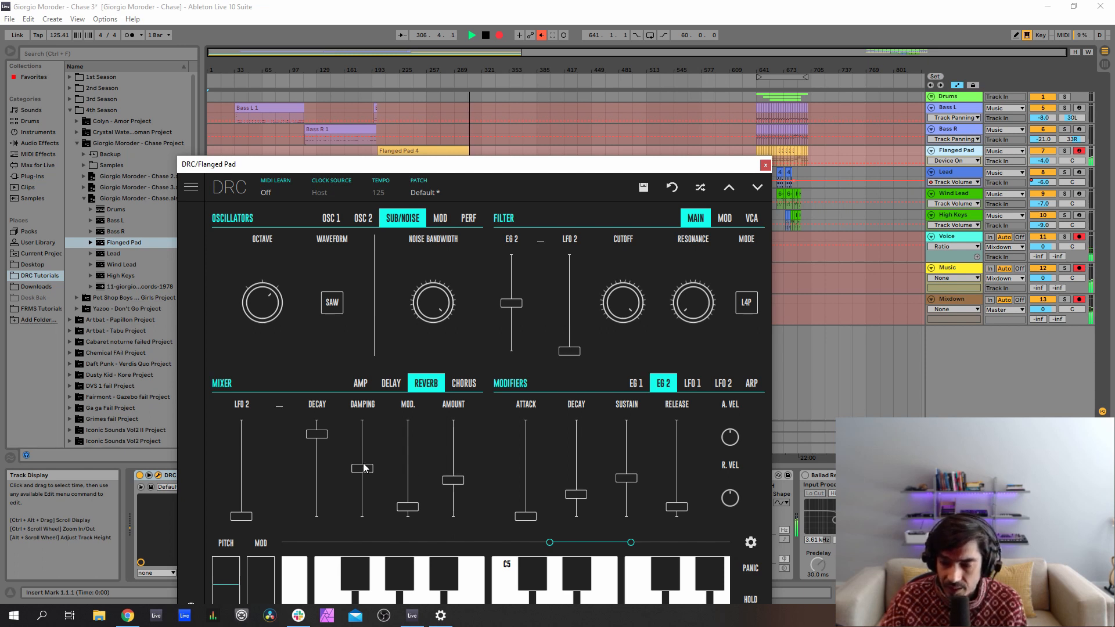
pyautogui.moveTo(409, 508)
pyautogui.mouseDown()
pyautogui.moveTo(406, 491)
pyautogui.moveTo(405, 508)
pyautogui.mouseUp()
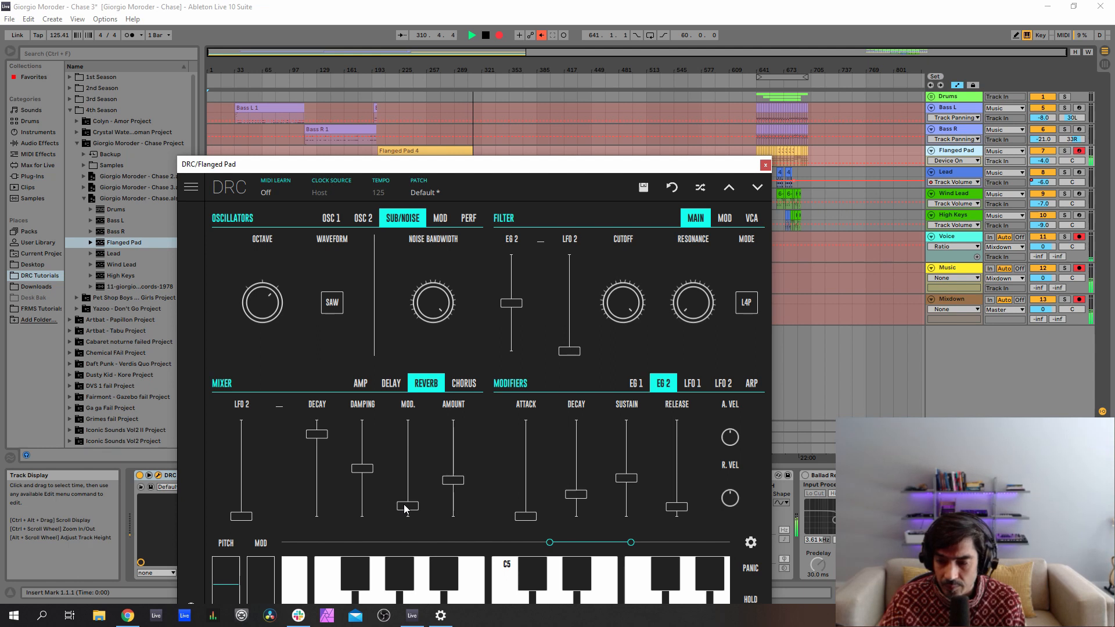
# - Enable the chorus in ANA mode with a slower rate of about a fifth and a depth of about three quarters
pyautogui.click(465, 383)
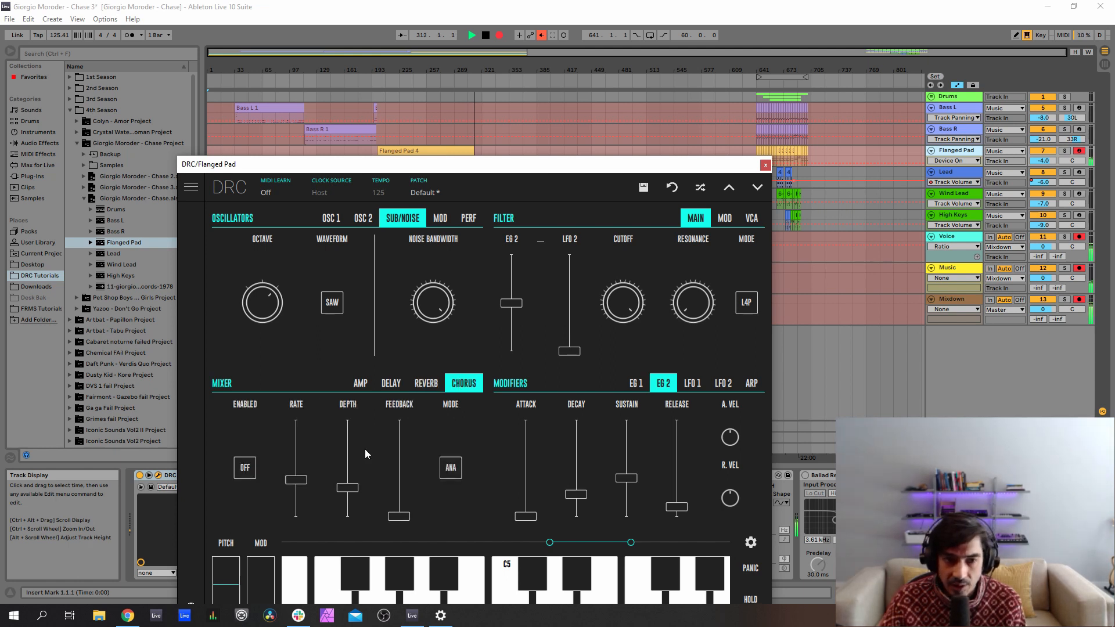
pyautogui.click(245, 469)
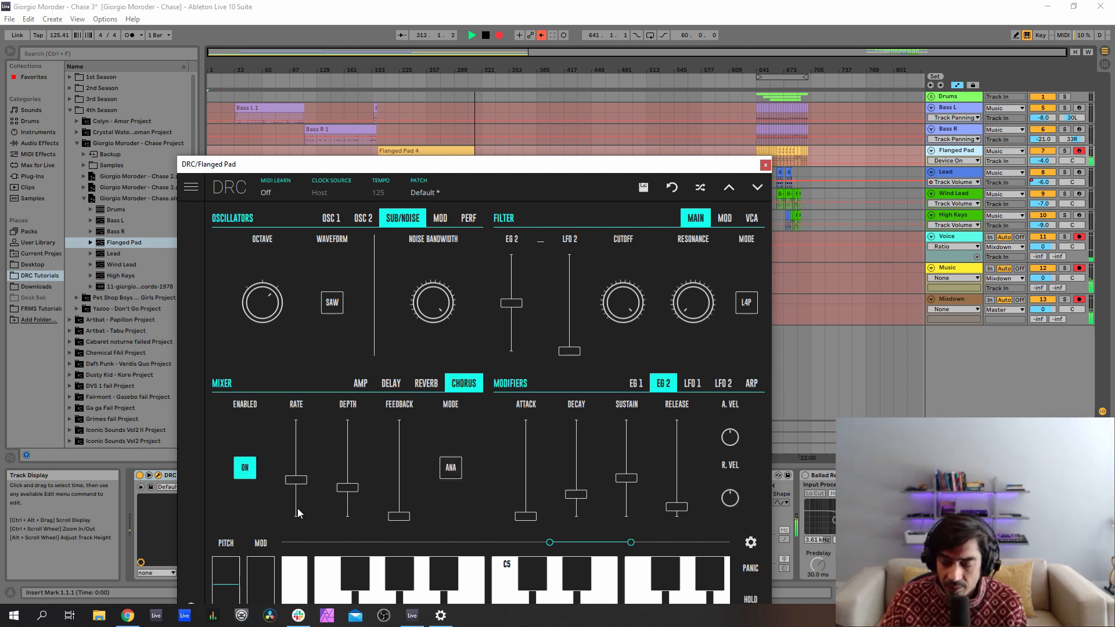
pyautogui.moveTo(297, 509); pyautogui.dragTo(314, 497)
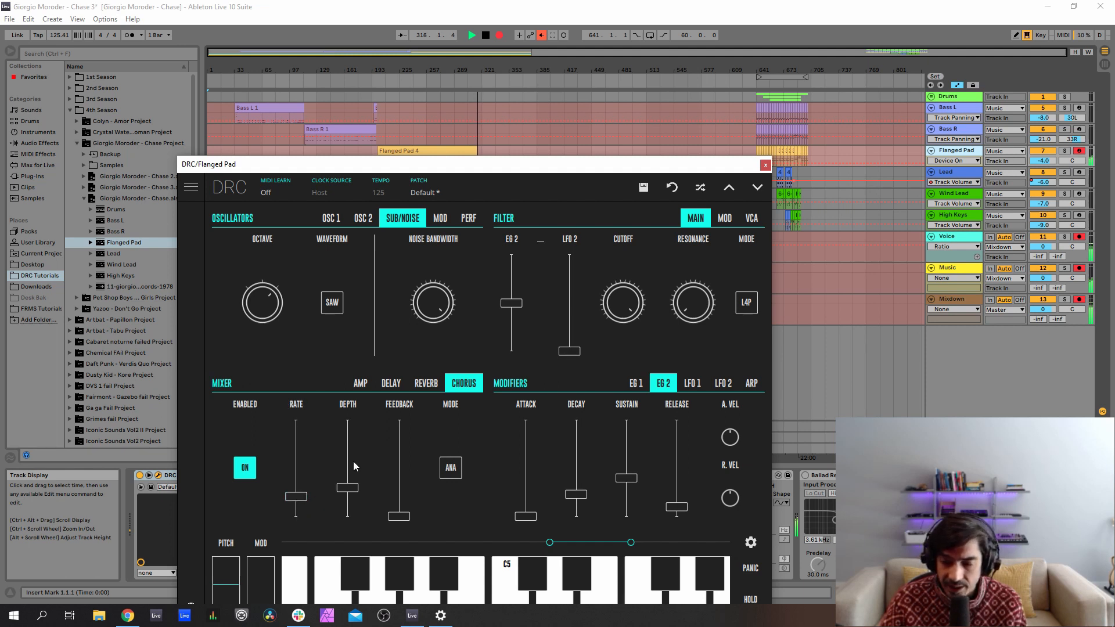
pyautogui.moveTo(353, 462); pyautogui.dragTo(388, 442)
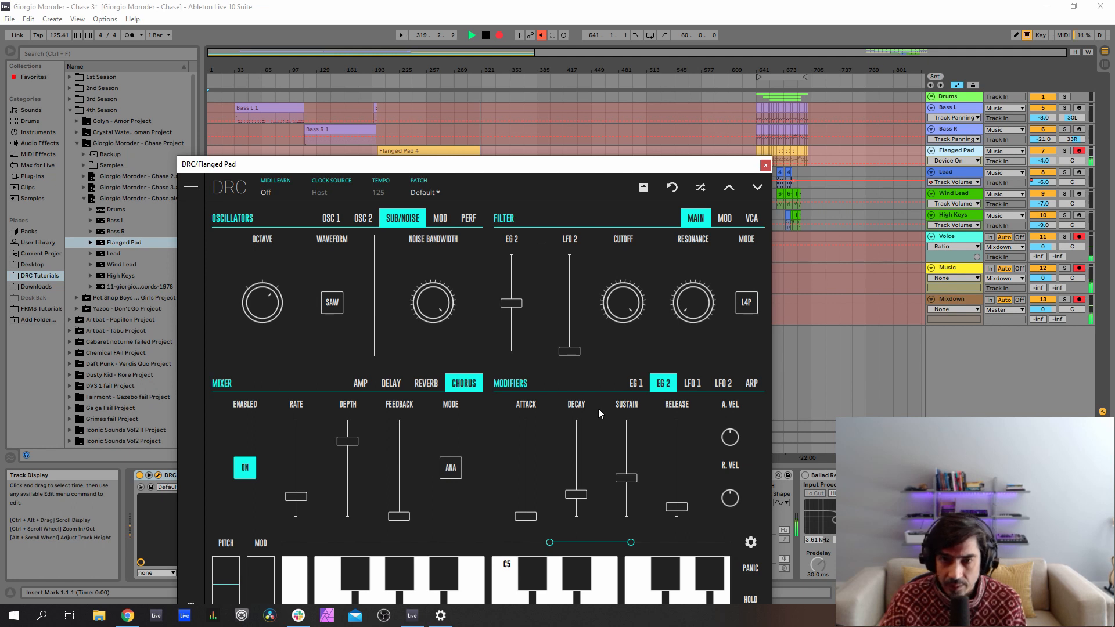
# - Close the DRC synth and switch on the Flanged Pad's Phaser
pyautogui.click(765, 165)
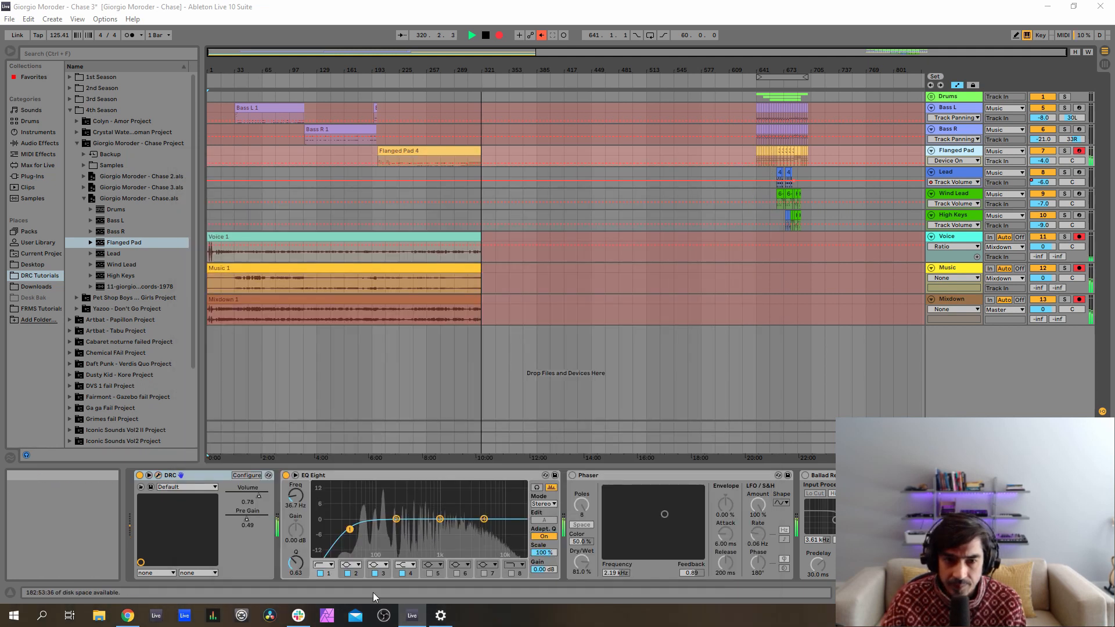
pyautogui.click(573, 476)
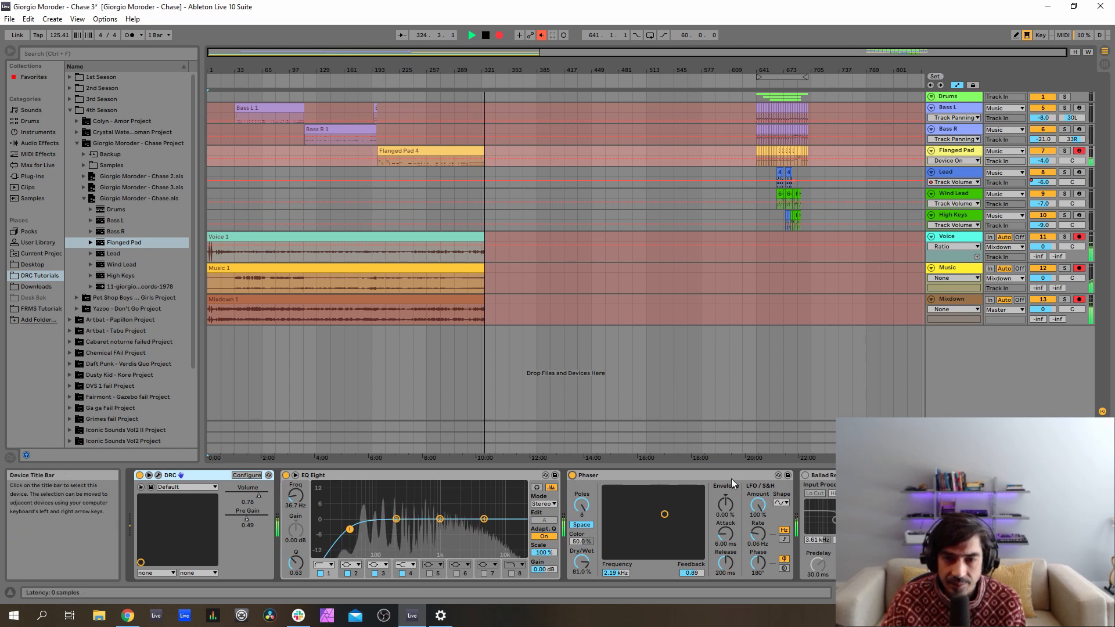
# - Fold the Phaser device, switch on the Ballad Reverb on the Flanged Pad track and fold it too
pyautogui.doubleClick(668, 481)
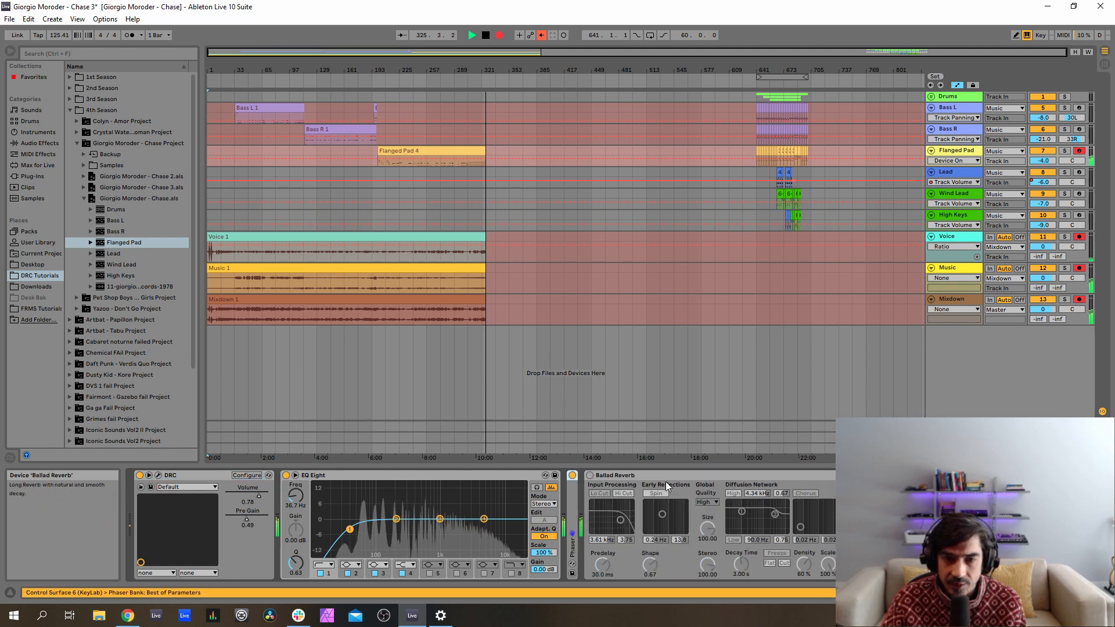
pyautogui.doubleClick(572, 498)
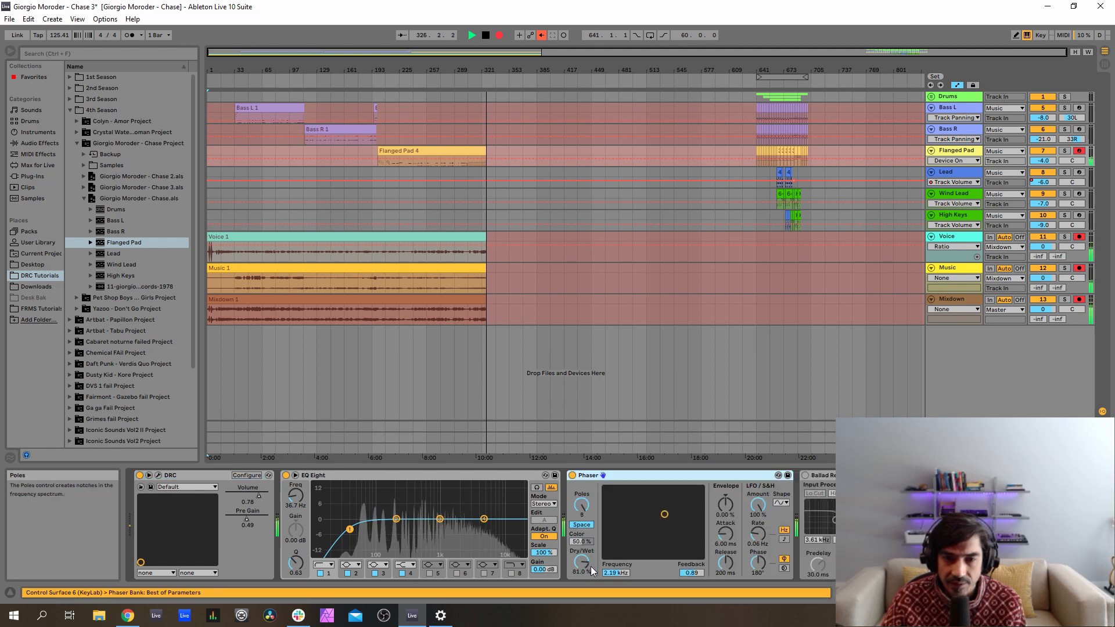
pyautogui.doubleClick(629, 474)
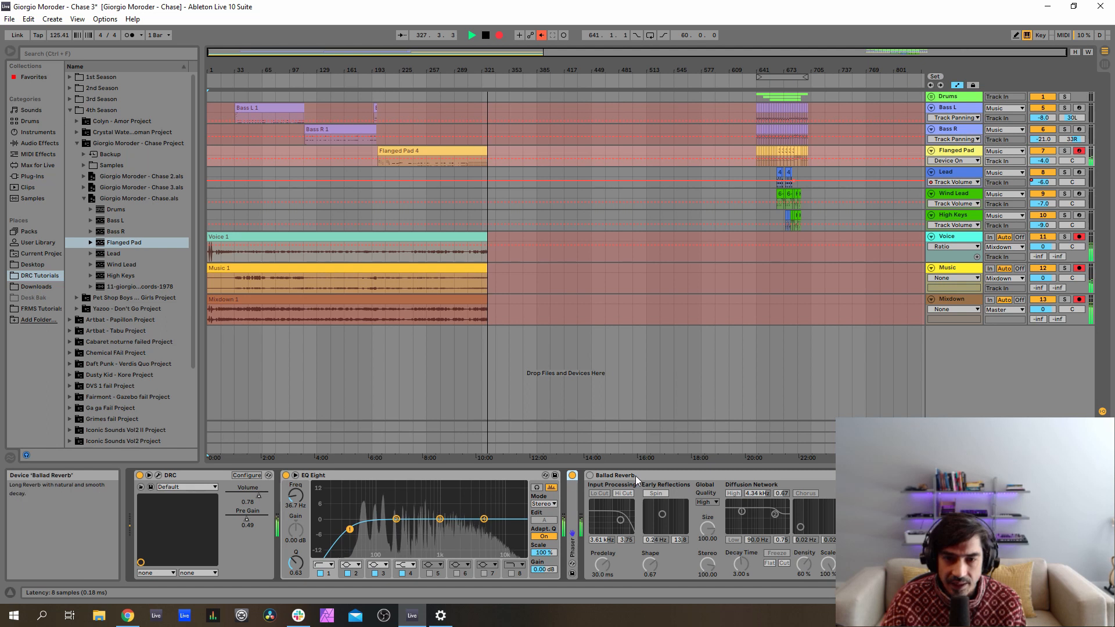
pyautogui.click(590, 476)
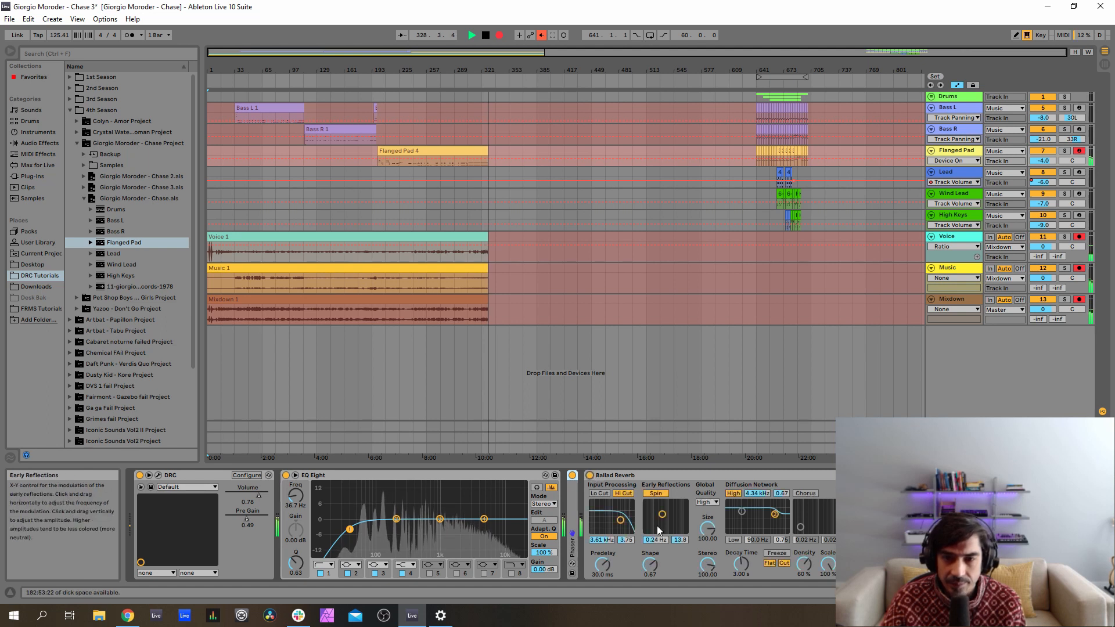
pyautogui.click(681, 479)
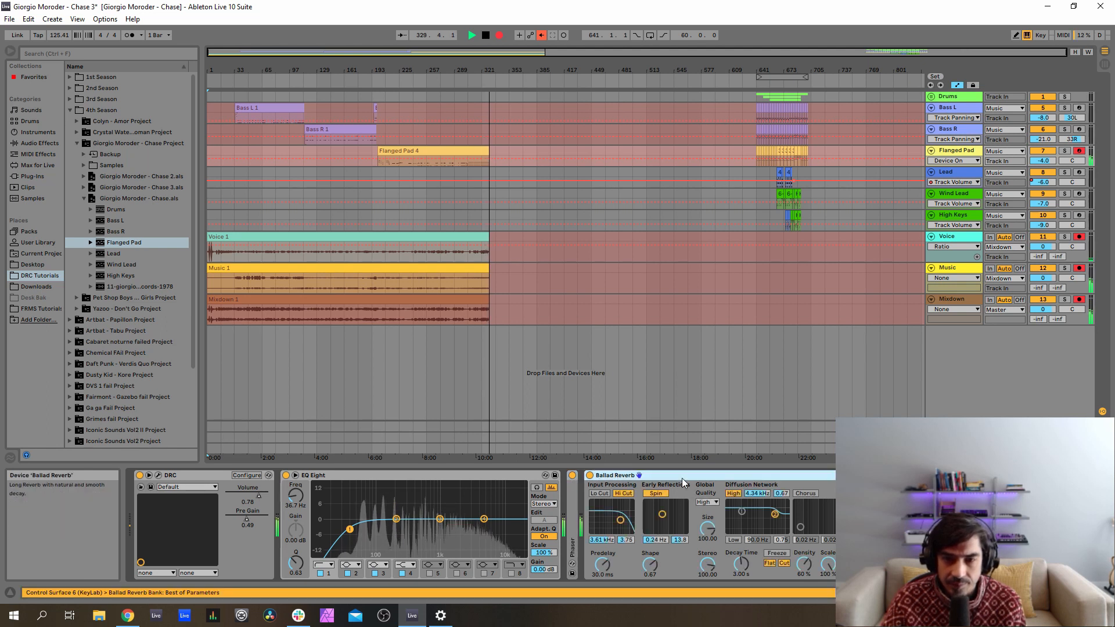
pyautogui.doubleClick(676, 476)
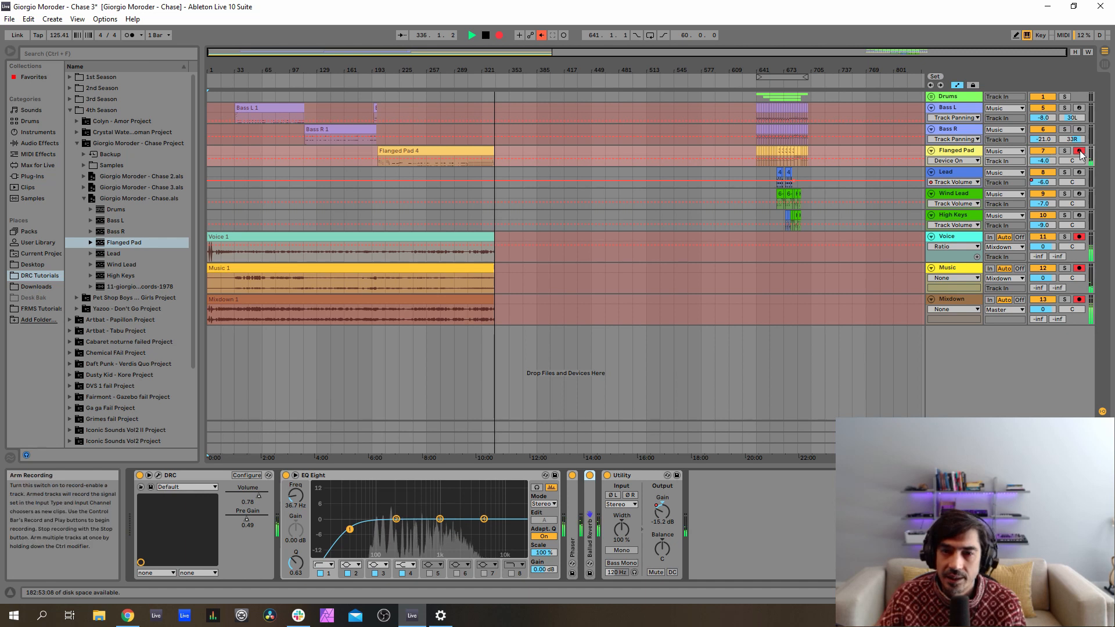
# - Arm the Lead track for recording and open its DRC synth
pyautogui.click(1079, 173)
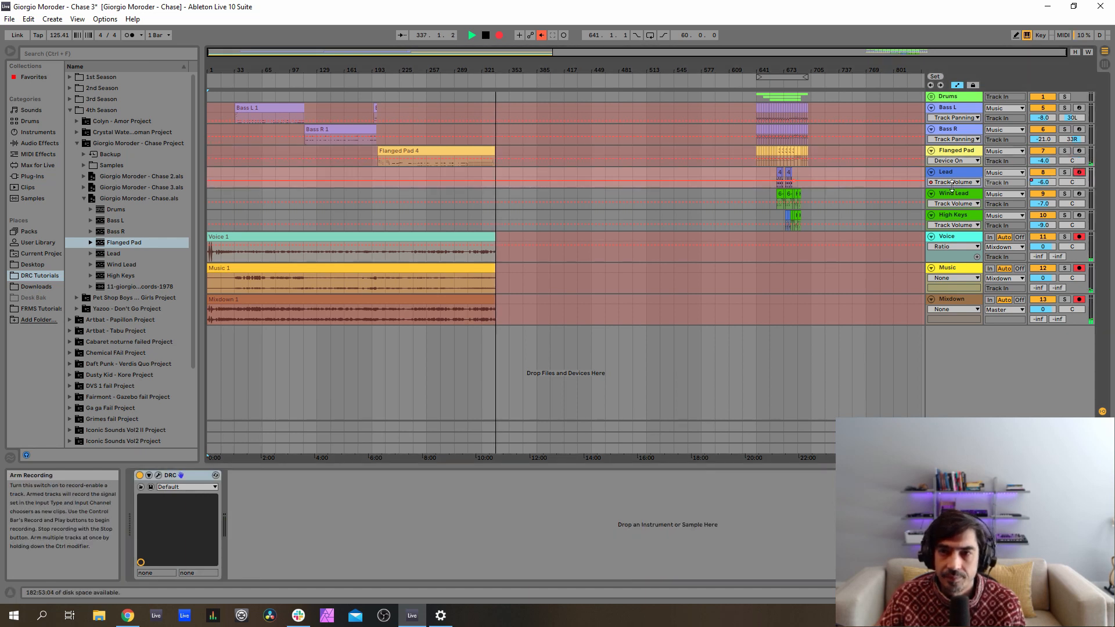
pyautogui.click(957, 178)
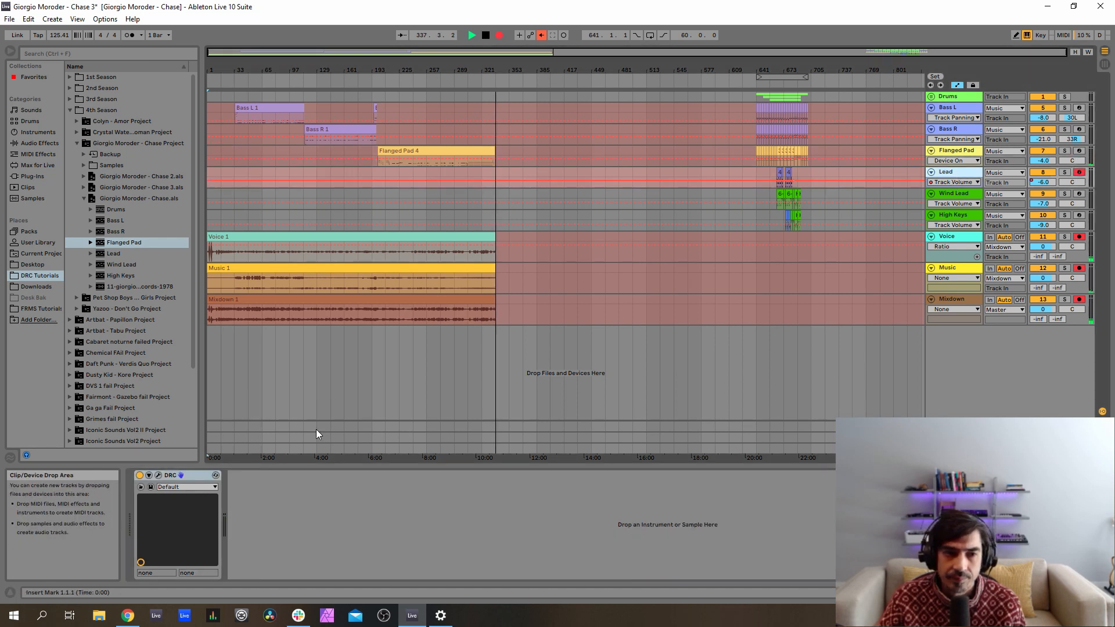
pyautogui.click(159, 476)
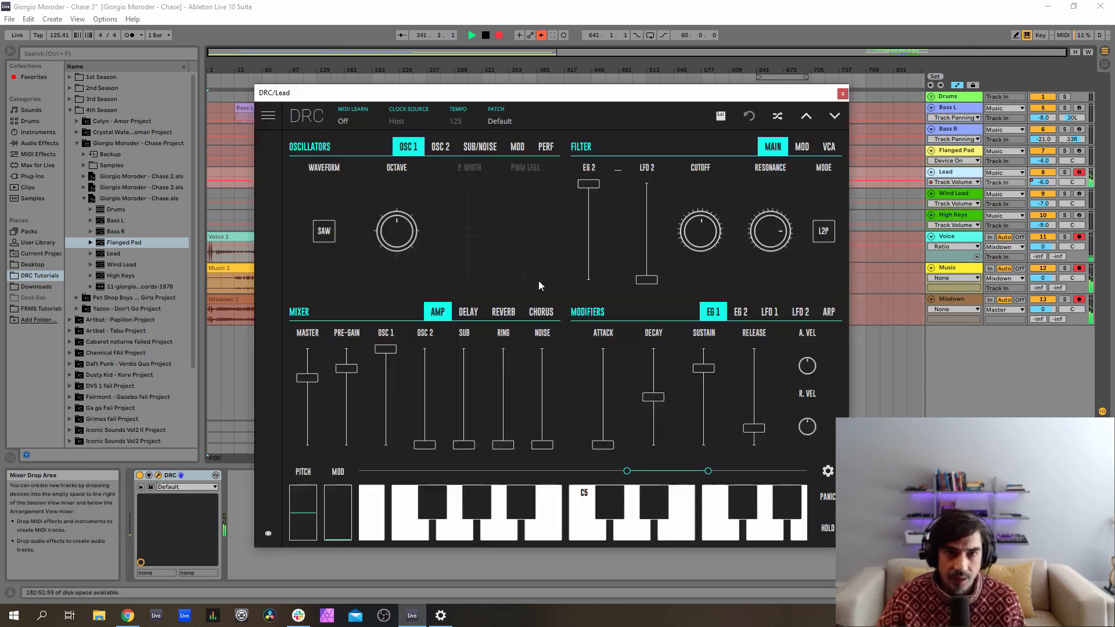
# - Load the second patch named Default from the Factory bank and return to the synth controls
pyautogui.click(511, 120)
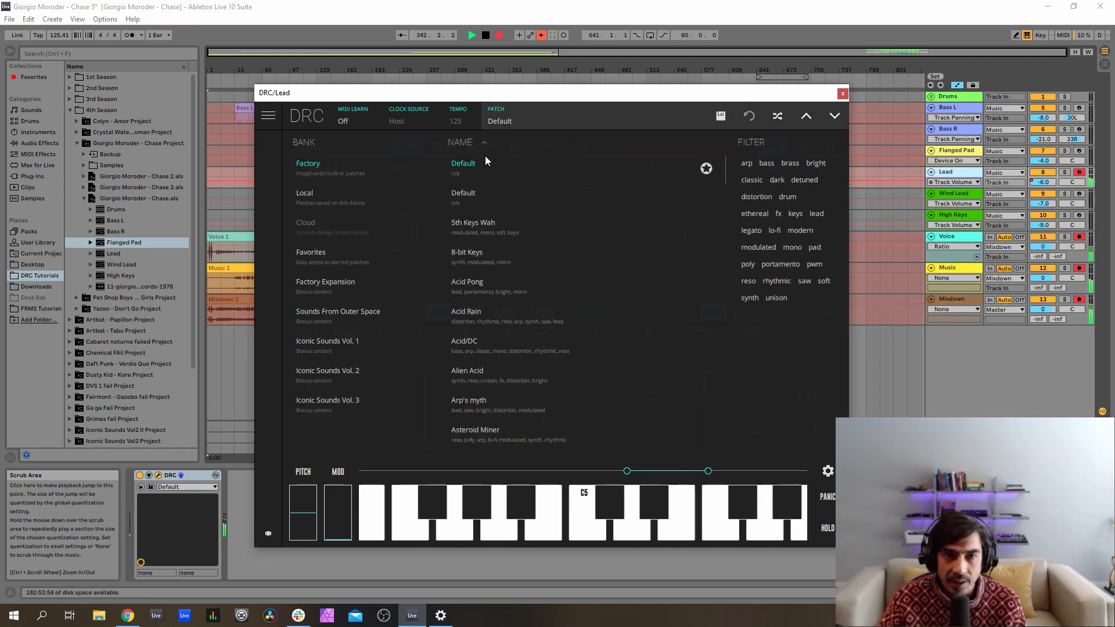
pyautogui.click(464, 202)
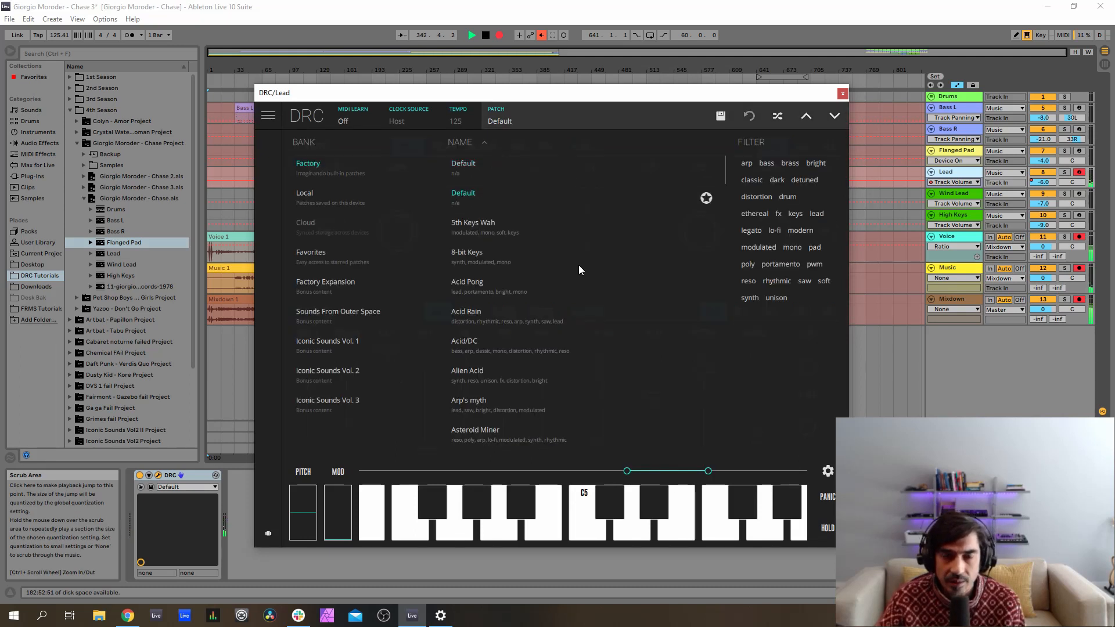
pyautogui.click(541, 118)
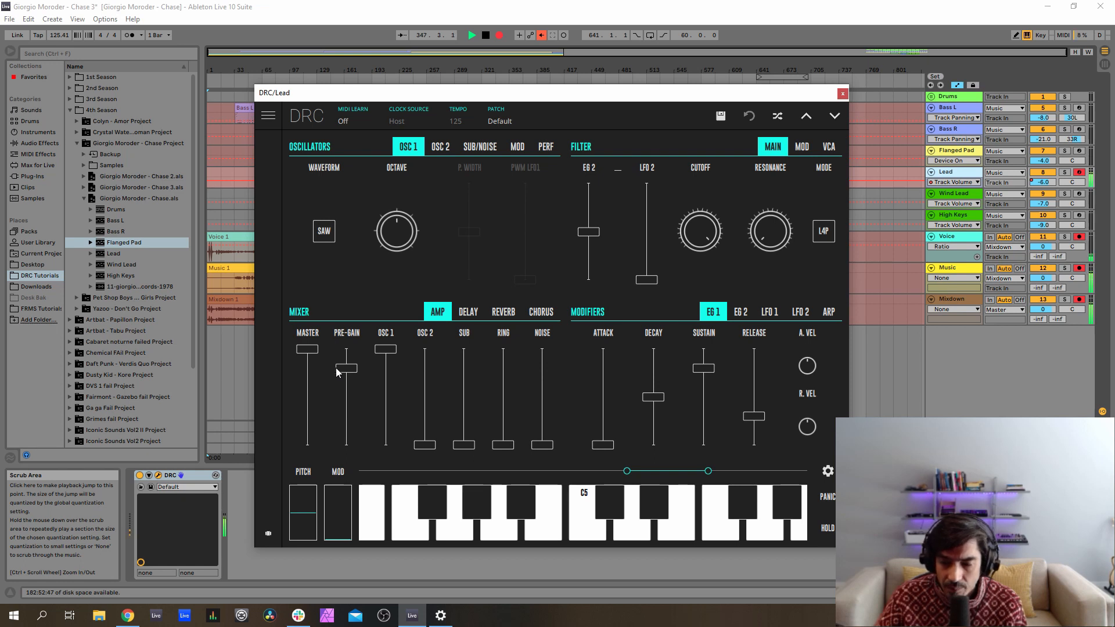
# - Lower the master level to about 70 percent and set the pre-gain to about 0.8
pyautogui.moveTo(301, 382); pyautogui.dragTo(314, 381)
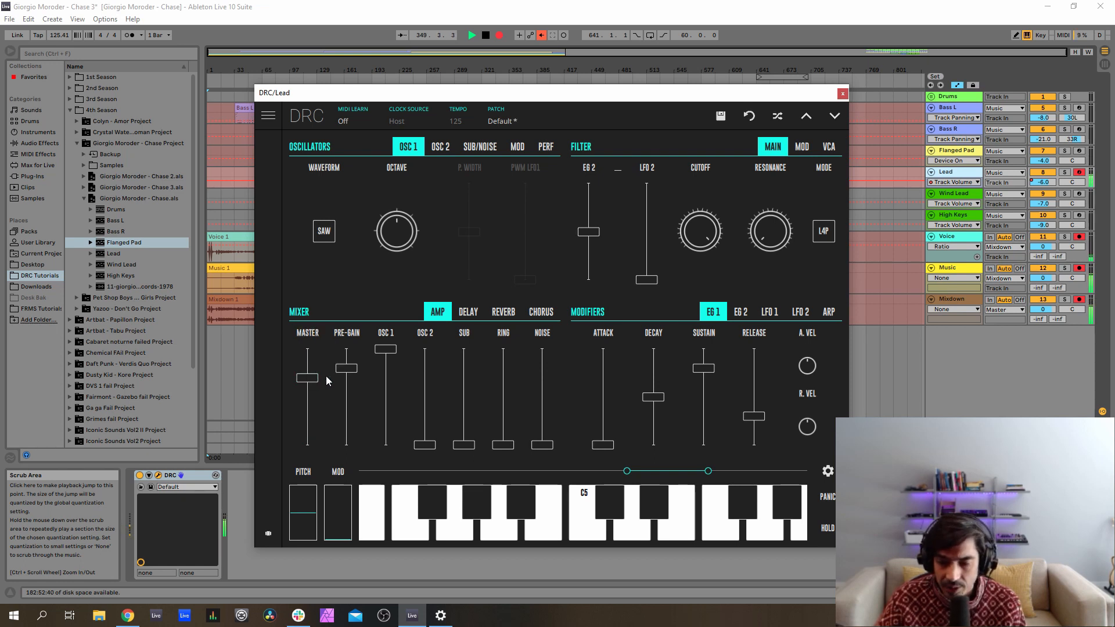
pyautogui.moveTo(347, 372)
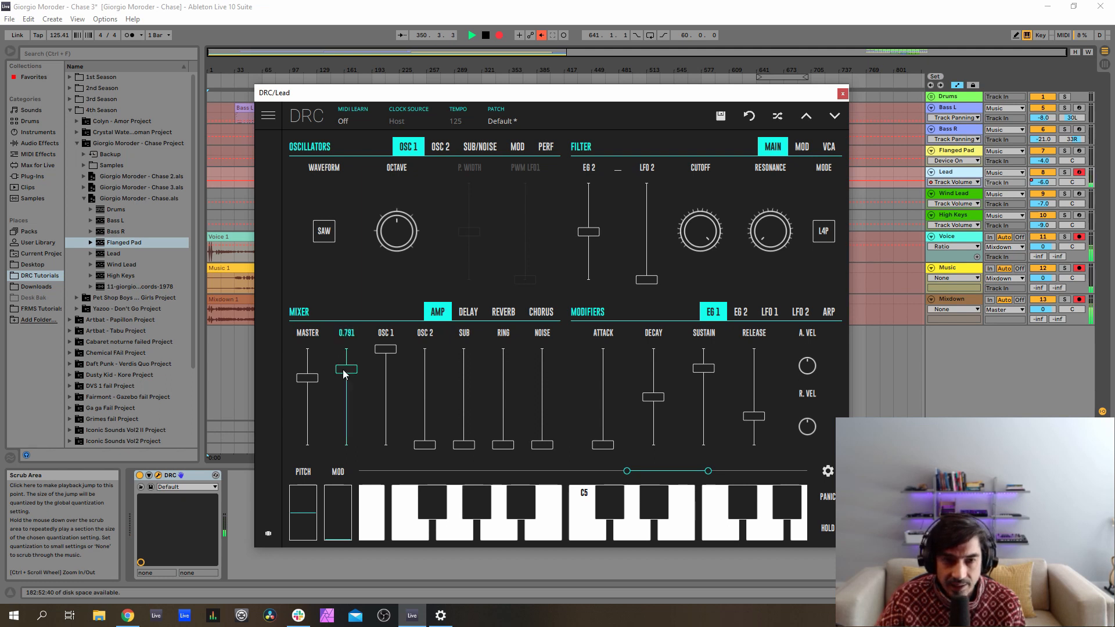
pyautogui.moveTo(347, 373); pyautogui.dragTo(351, 370)
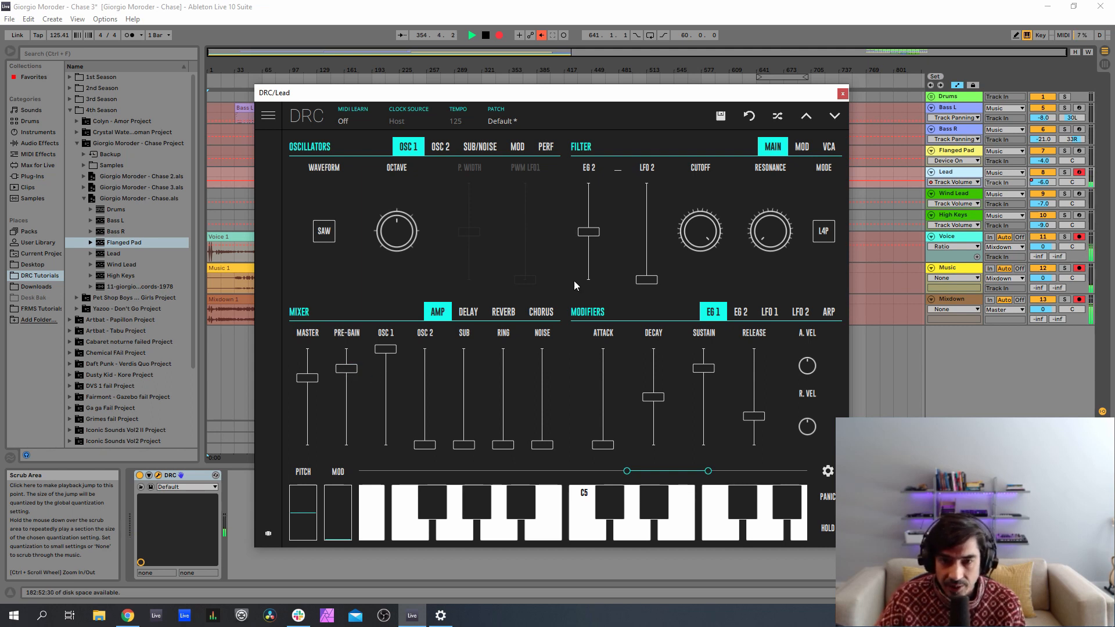
# - Set up the filter with EG 2 amount at maximum, cutoff at about 0.55, L2P mode and resonance at about four fifths
pyautogui.moveTo(589, 231); pyautogui.dragTo(589, 184)
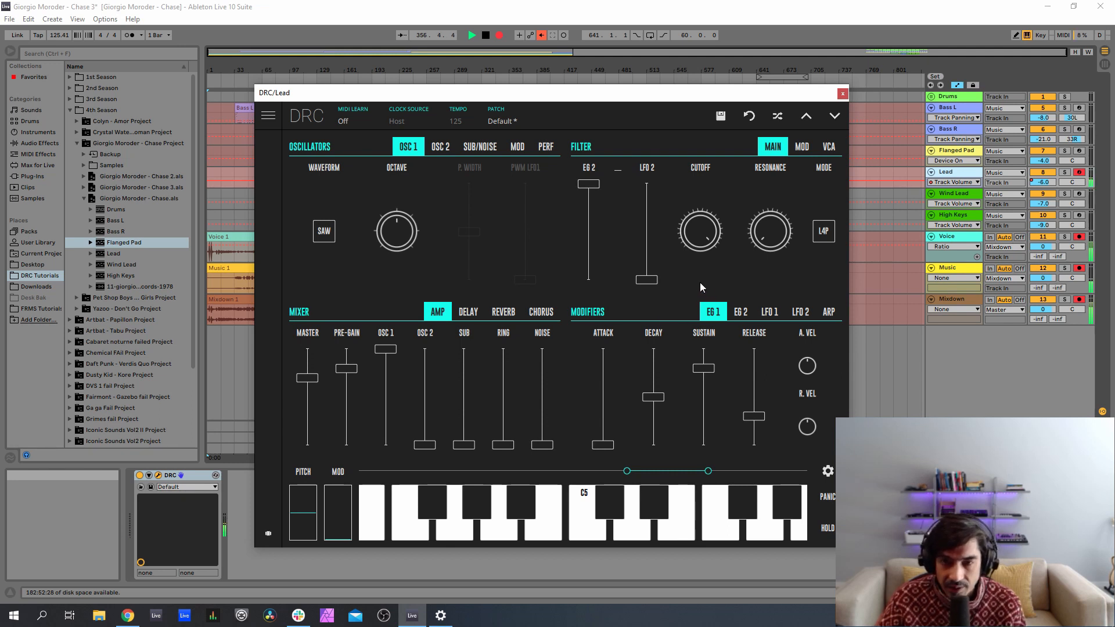
pyautogui.moveTo(705, 232); pyautogui.dragTo(705, 212)
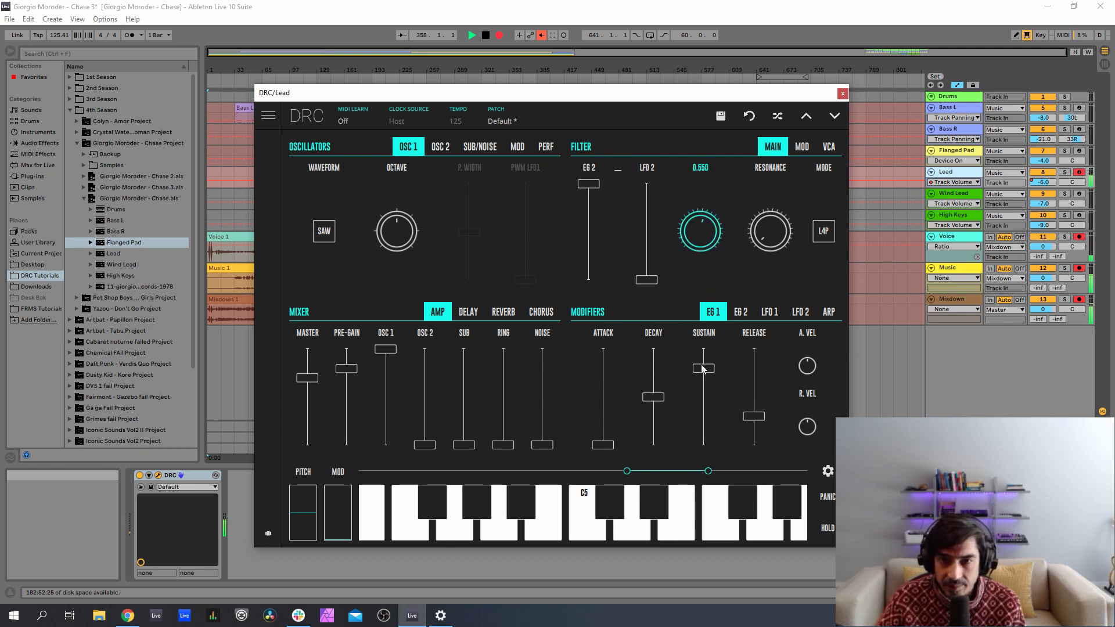
pyautogui.click(827, 231)
pyautogui.click(820, 256)
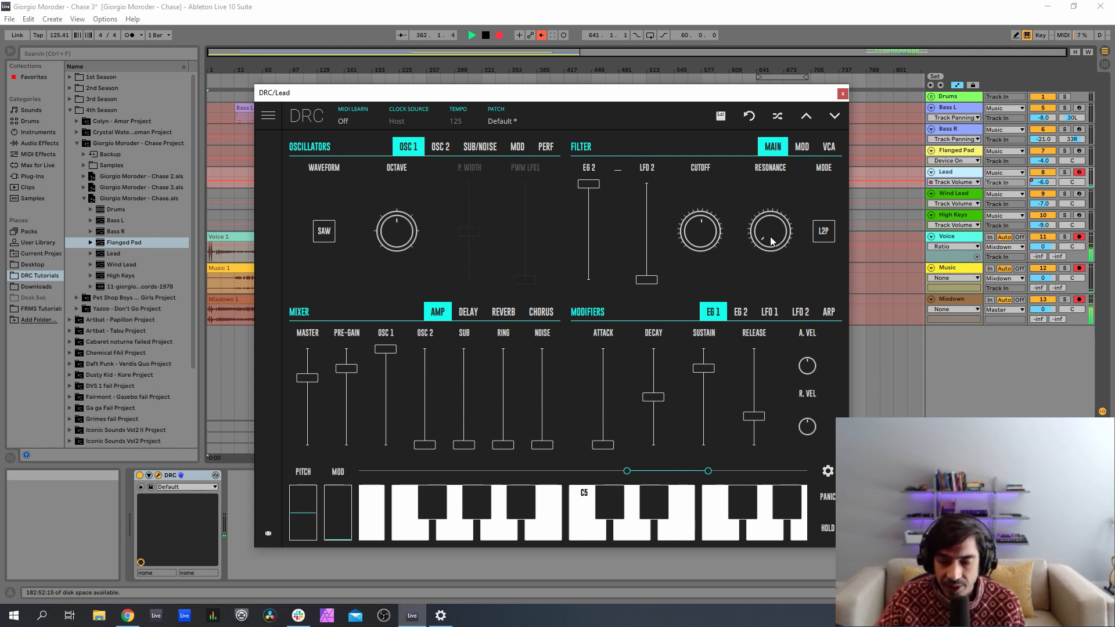
pyautogui.moveTo(771, 241)
pyautogui.mouseDown()
pyautogui.moveTo(757, 1)
pyautogui.moveTo(773, 229)
pyautogui.mouseUp()
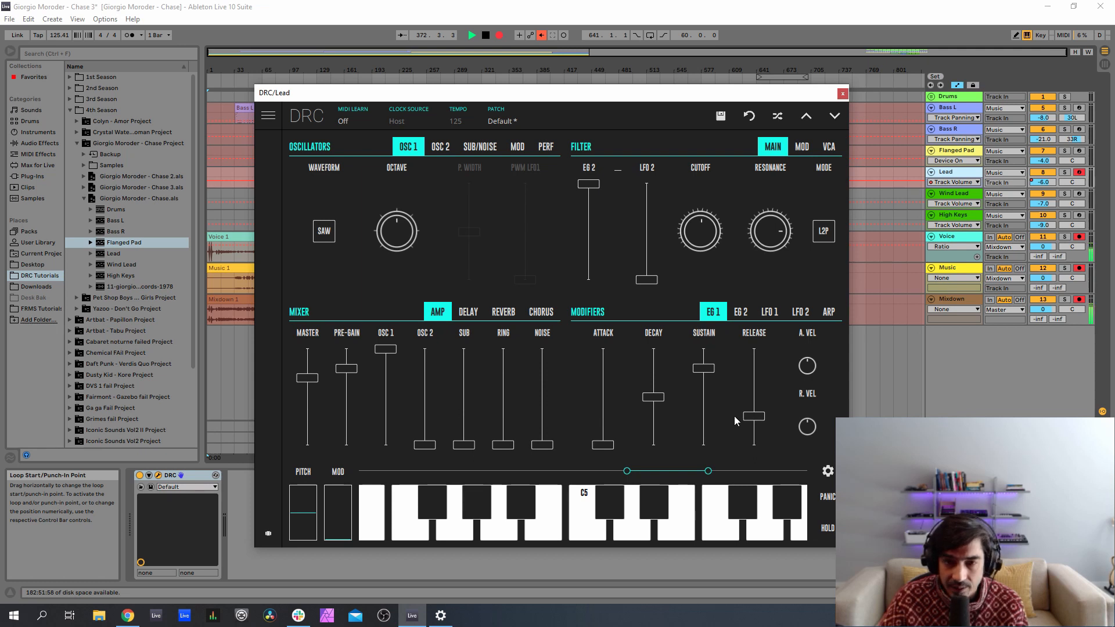
# - Shorten EG 1's release to about a sixth and give EG 2 a tiny attack, decay about a fifth, and sustain and release just under half
pyautogui.moveTo(757, 419); pyautogui.dragTo(756, 434)
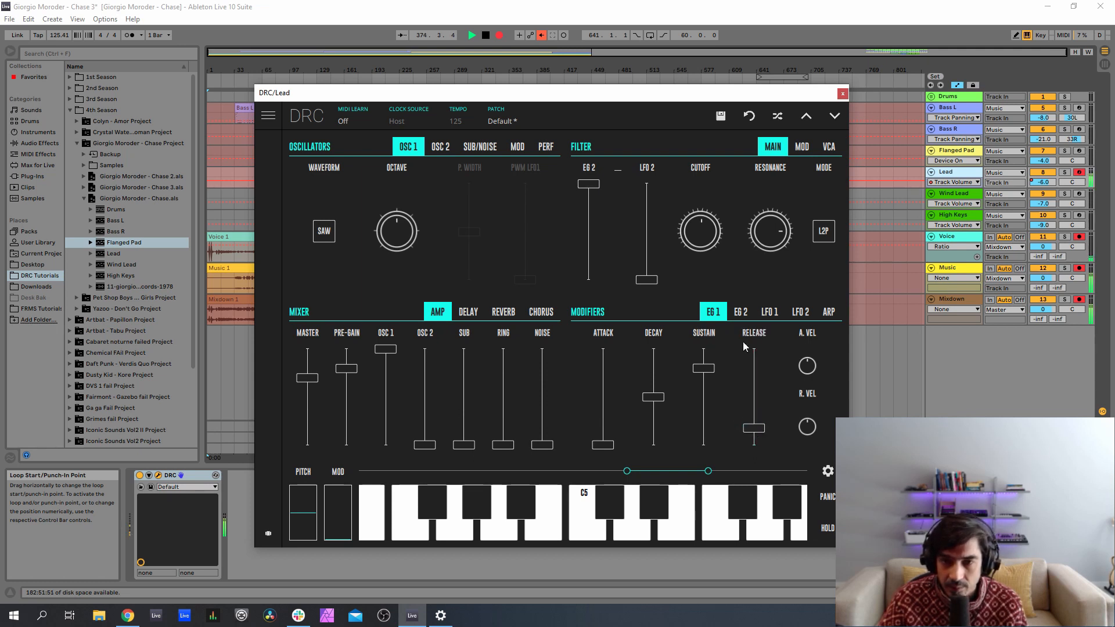
pyautogui.click(741, 313)
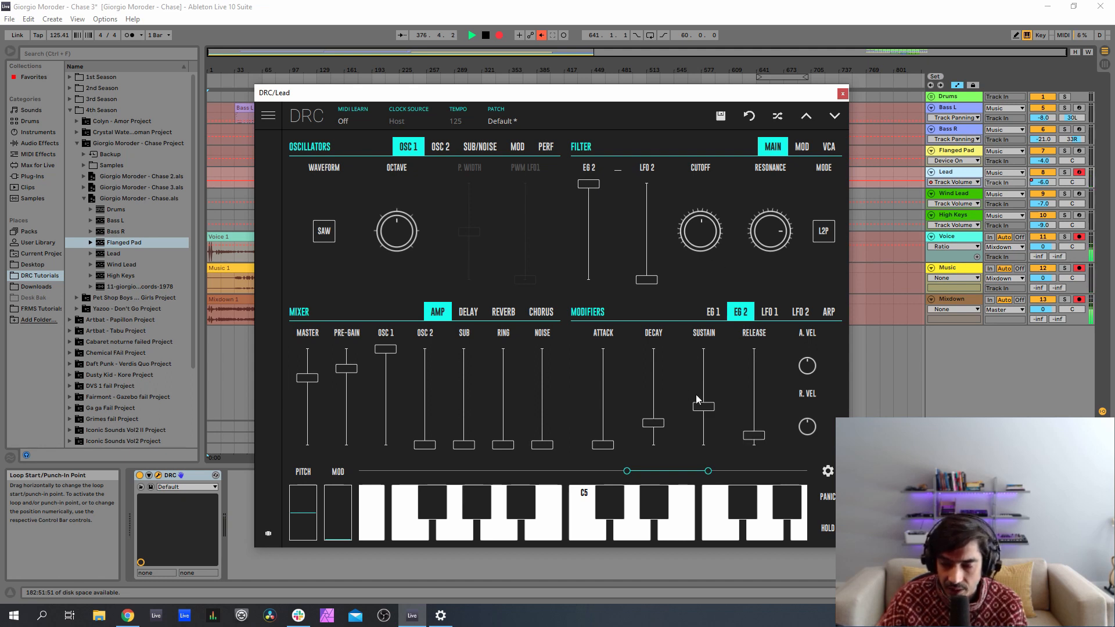
pyautogui.click(603, 447)
pyautogui.moveTo(605, 451); pyautogui.dragTo(611, 446)
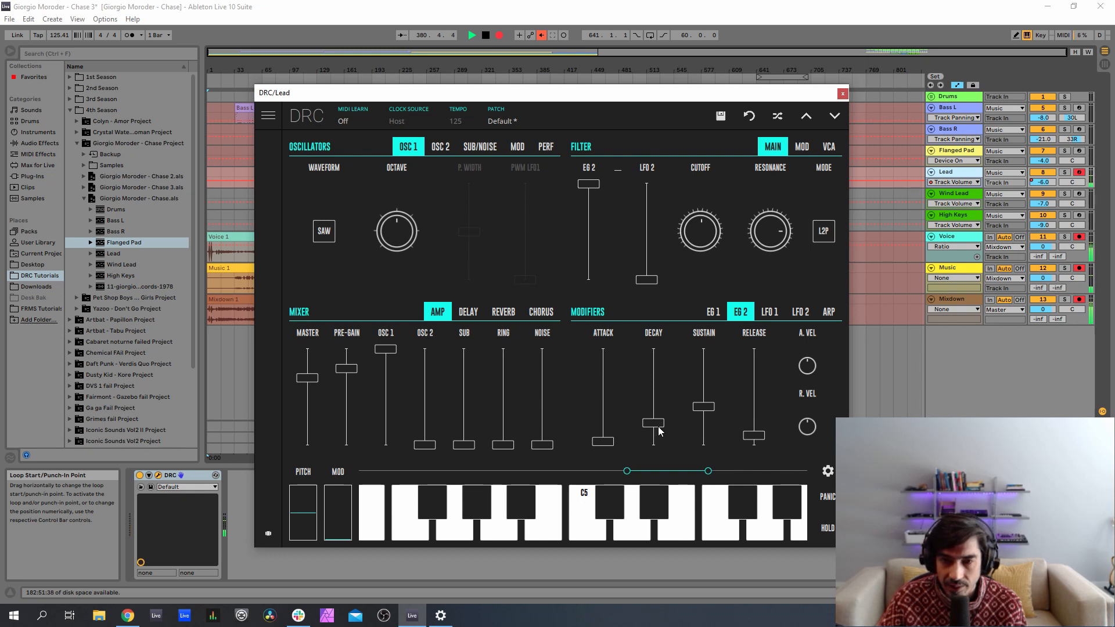
pyautogui.moveTo(660, 431); pyautogui.dragTo(661, 434)
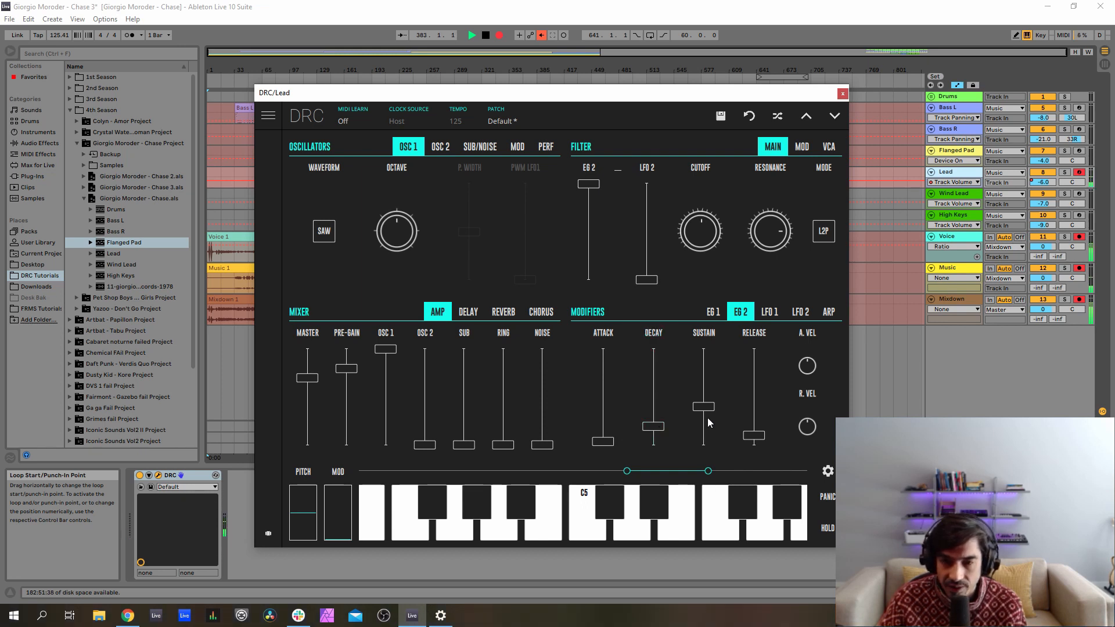
pyautogui.moveTo(708, 417); pyautogui.dragTo(719, 402)
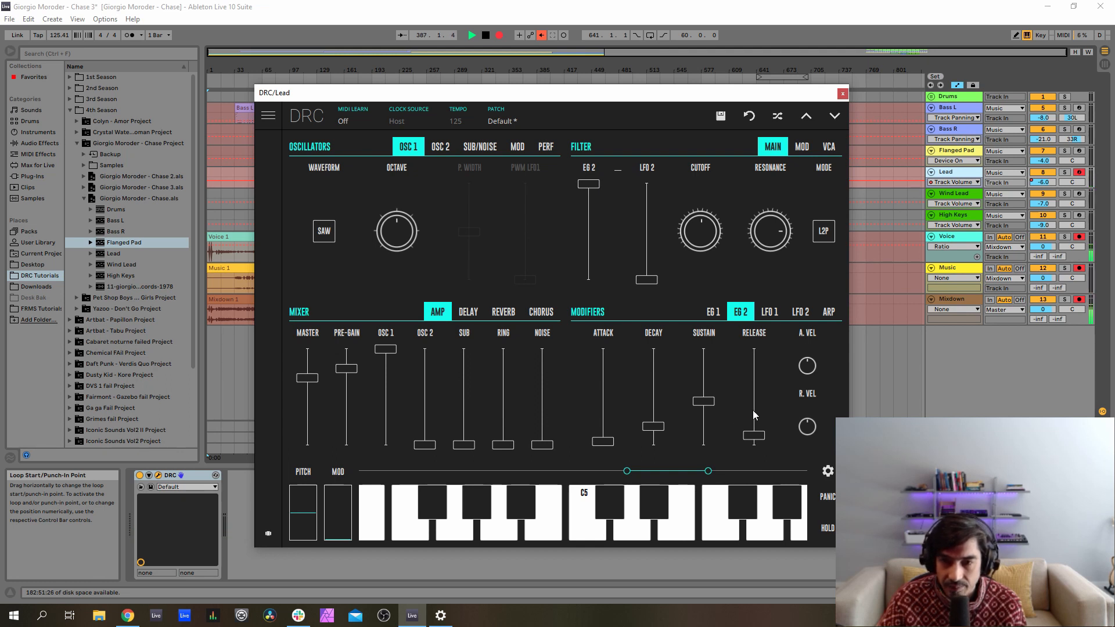
pyautogui.moveTo(753, 410); pyautogui.dragTo(765, 407)
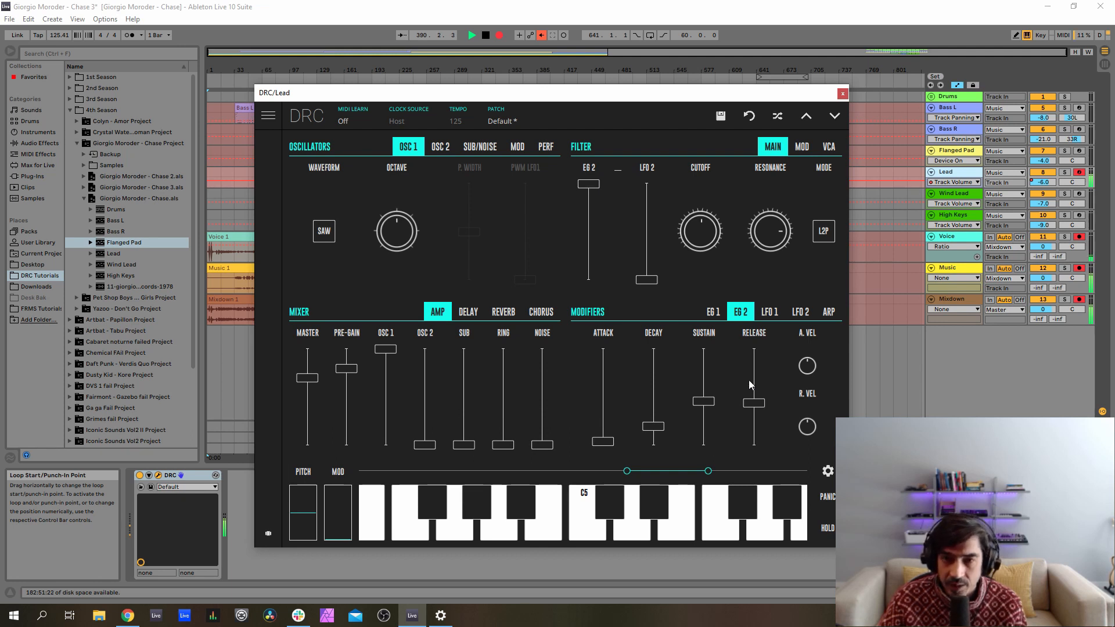
# - Set the reverb's decay to about half, amount slightly below half and damping slightly above half, and close the synth
pyautogui.click(505, 314)
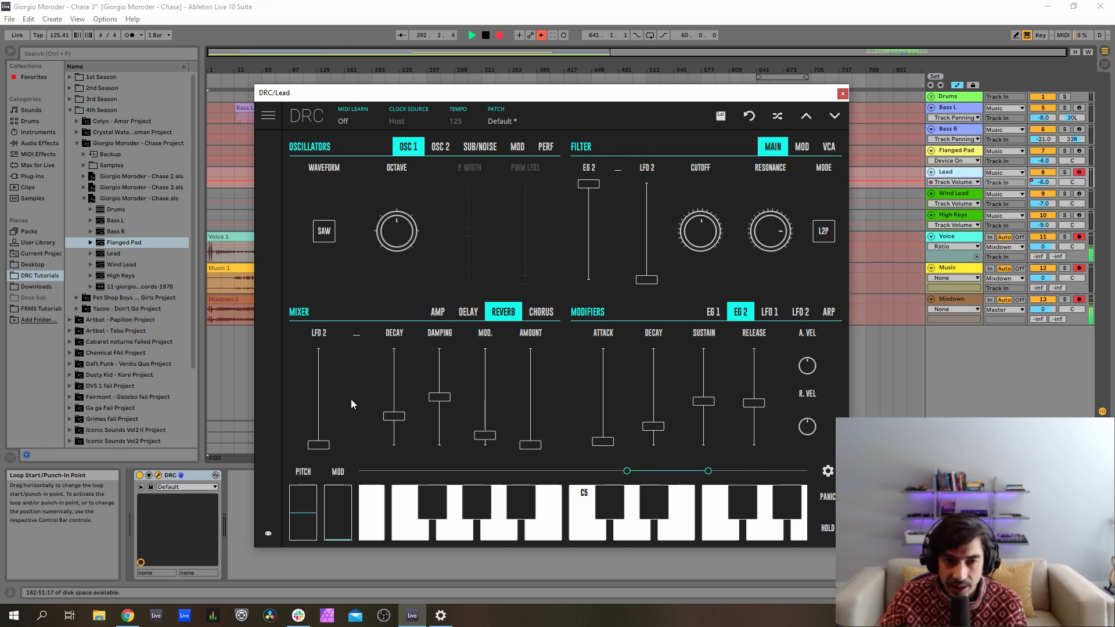
pyautogui.moveTo(398, 397); pyautogui.dragTo(397, 397)
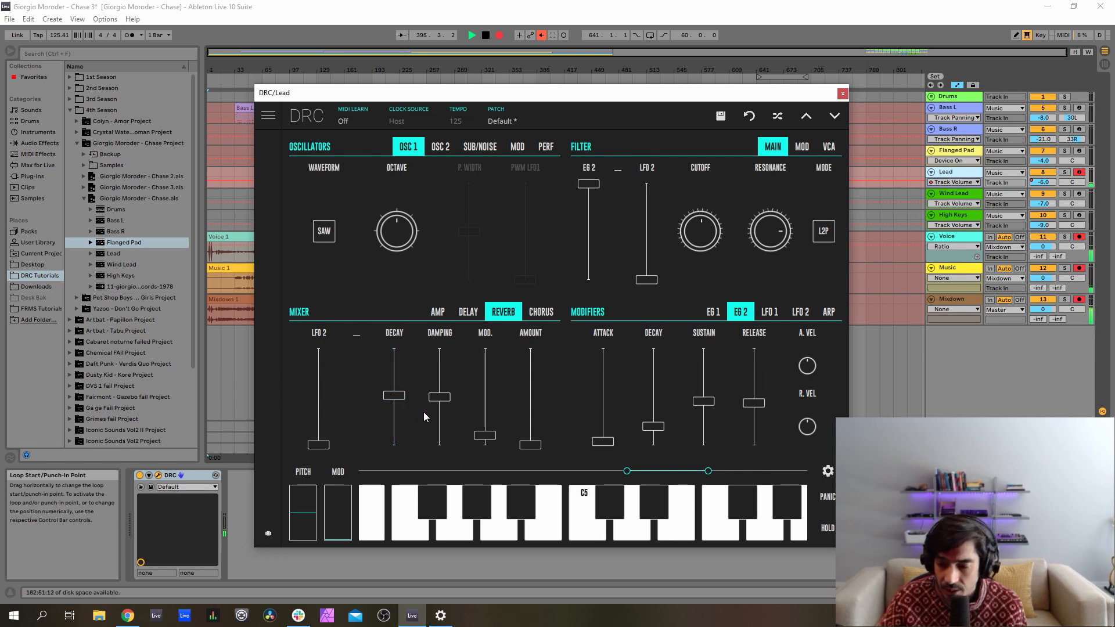
pyautogui.moveTo(531, 445); pyautogui.dragTo(544, 402)
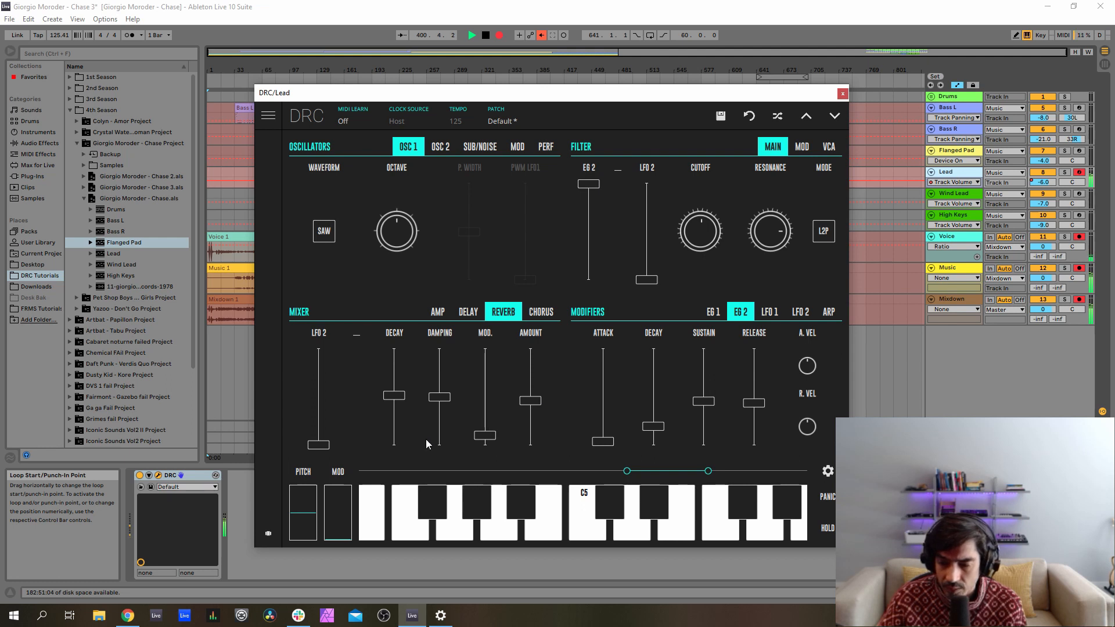
pyautogui.click(443, 400)
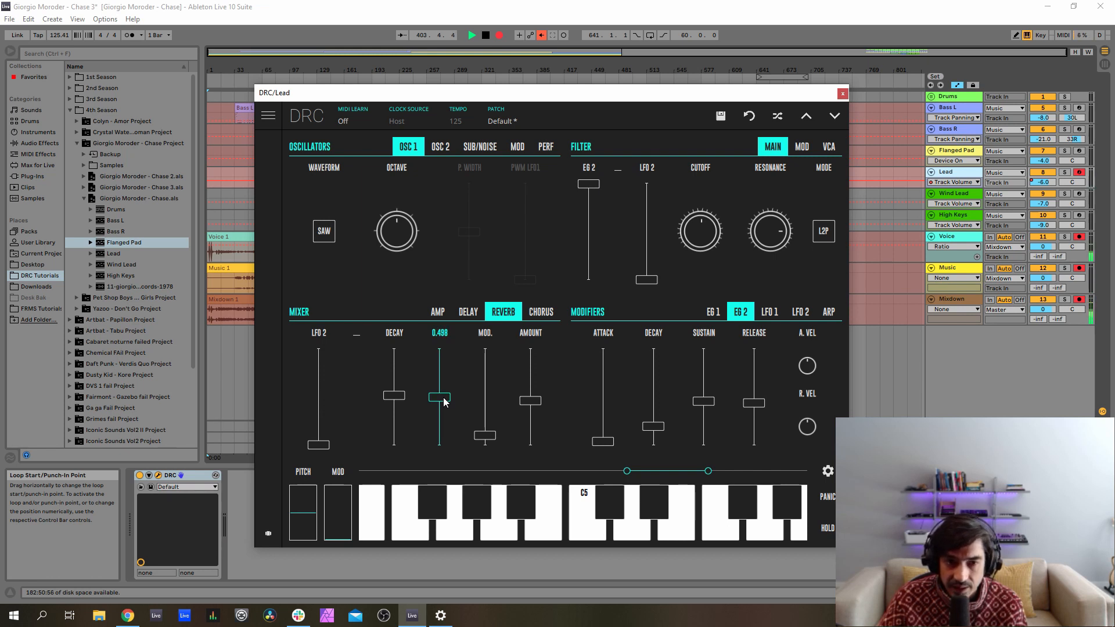
pyautogui.moveTo(448, 395); pyautogui.dragTo(452, 392)
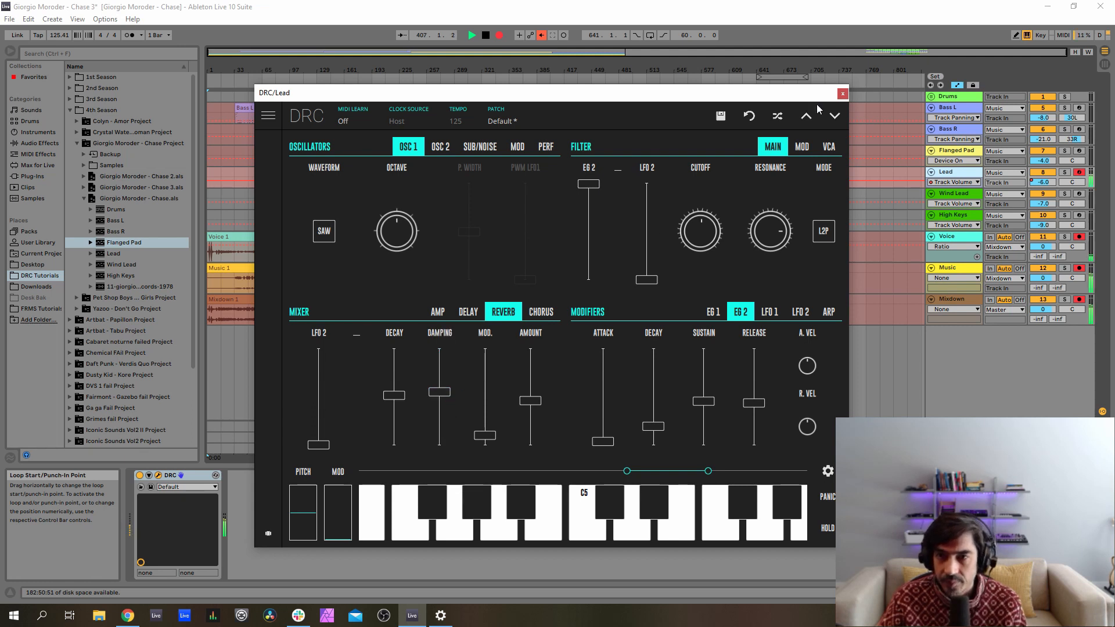
pyautogui.click(842, 93)
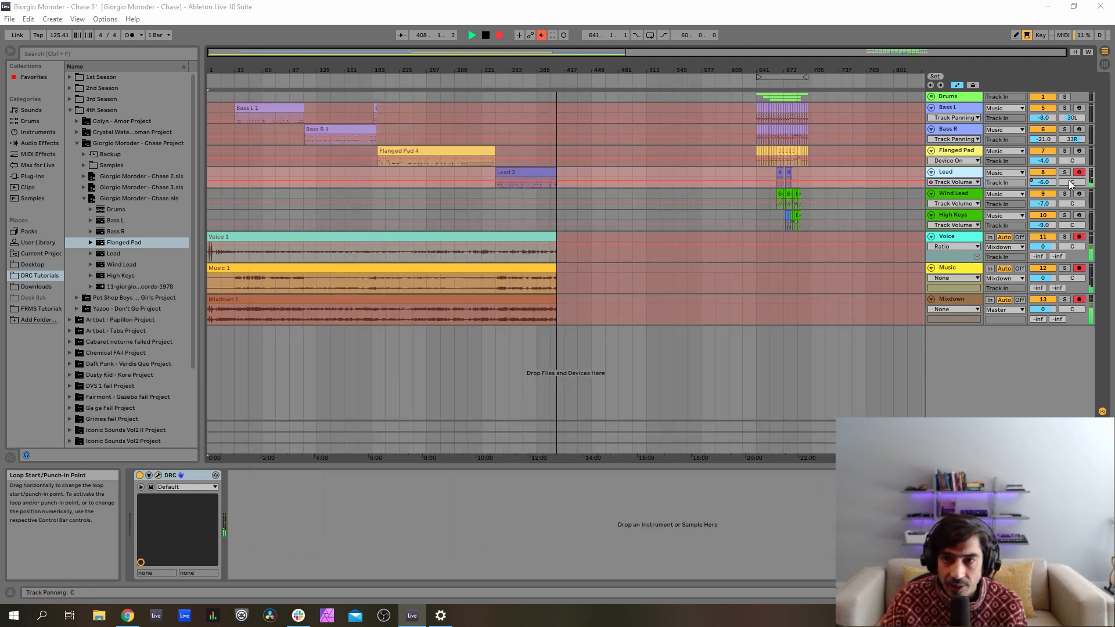
# - Arm and select the Wind Lead track and switch off both of its EQ Eight devices
pyautogui.click(954, 193)
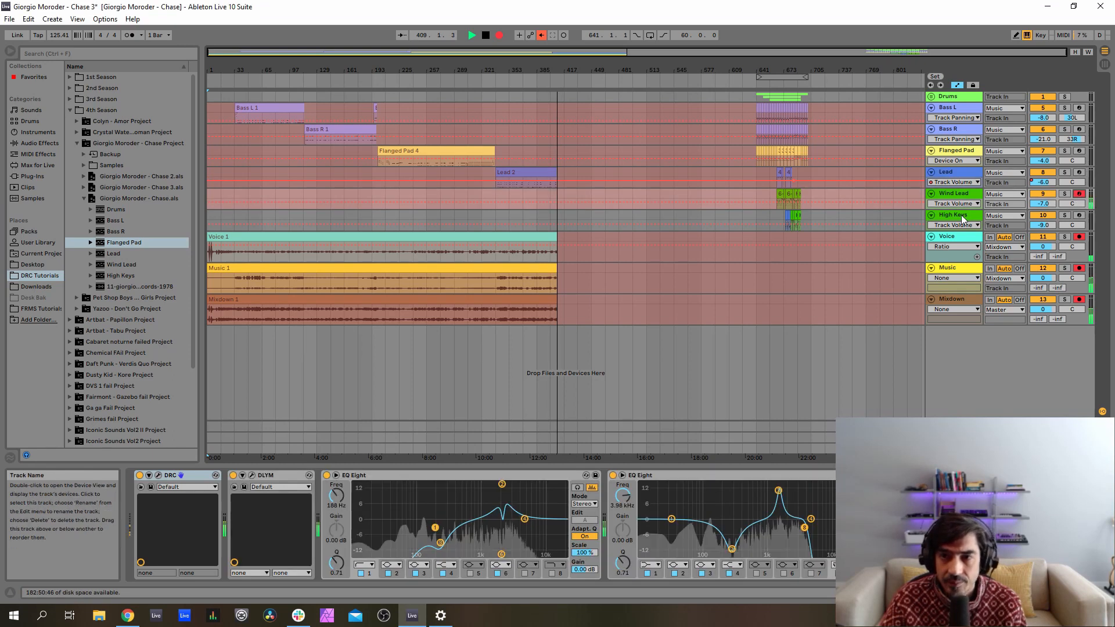
pyautogui.click(960, 173)
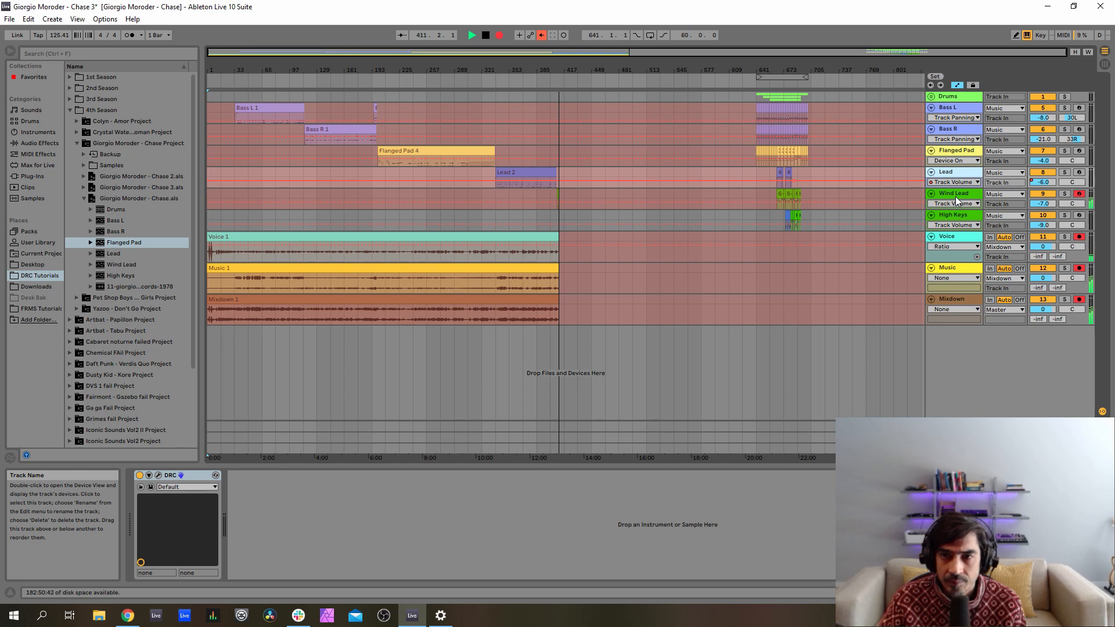
pyautogui.moveTo(956, 196); pyautogui.dragTo(866, 299)
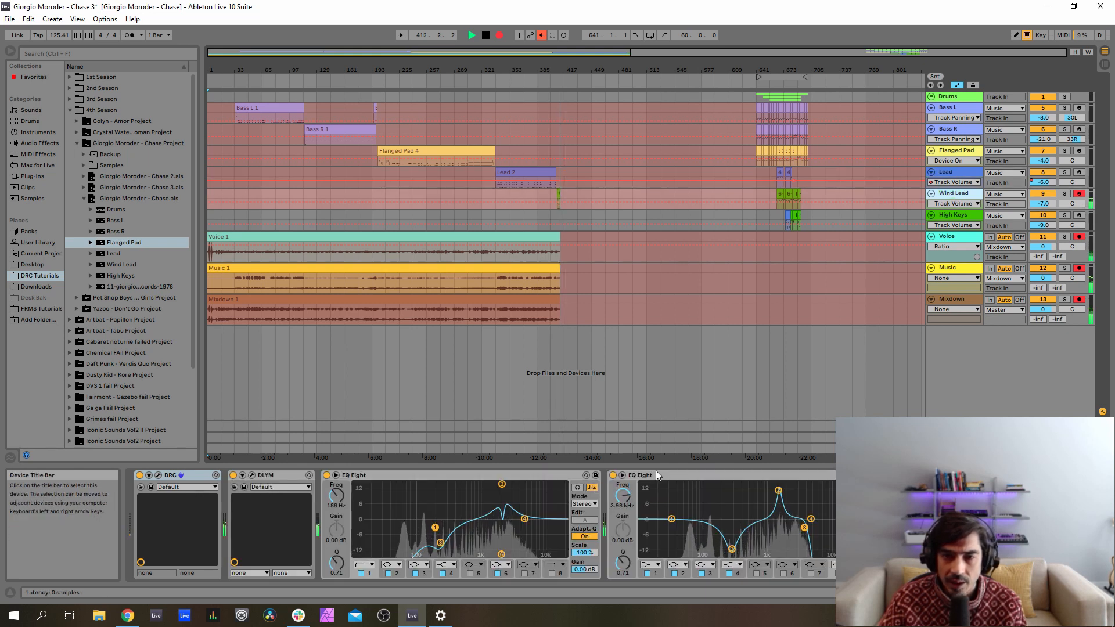
pyautogui.click(612, 475)
pyautogui.click(326, 476)
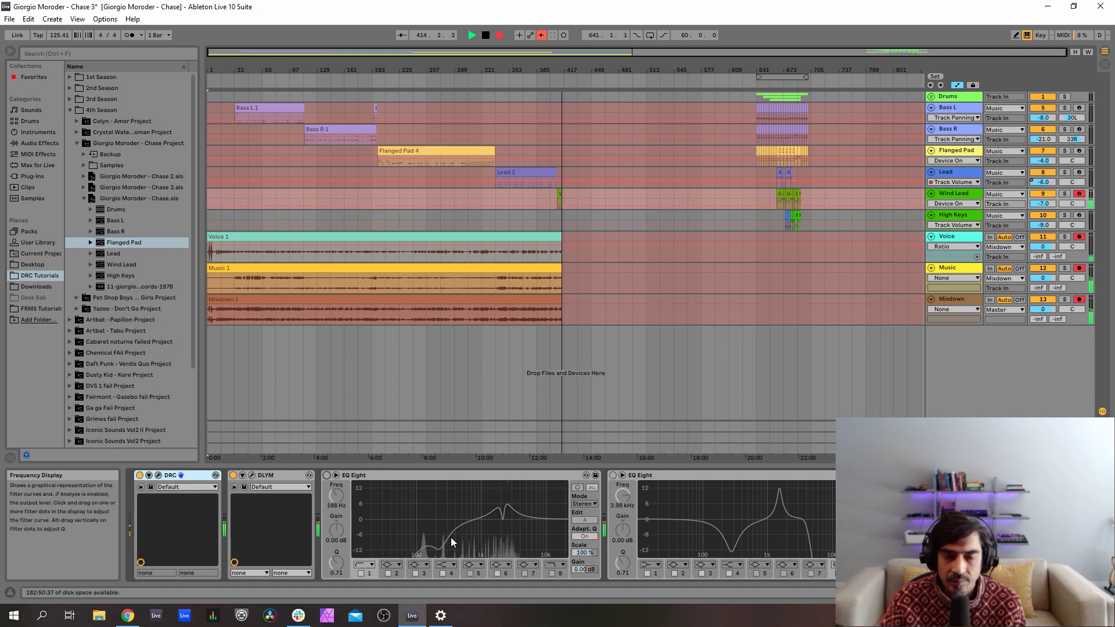
# - Switch off DLYM on the Wind Lead track, open its DRC synth and load the factory Default patch
pyautogui.click(233, 475)
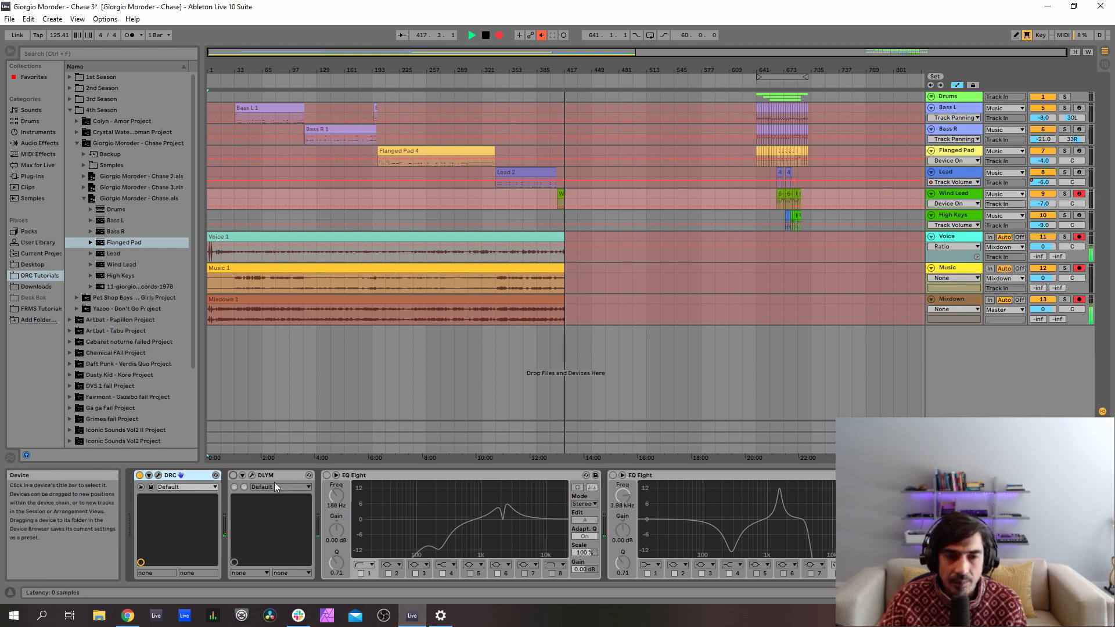
pyautogui.click(158, 476)
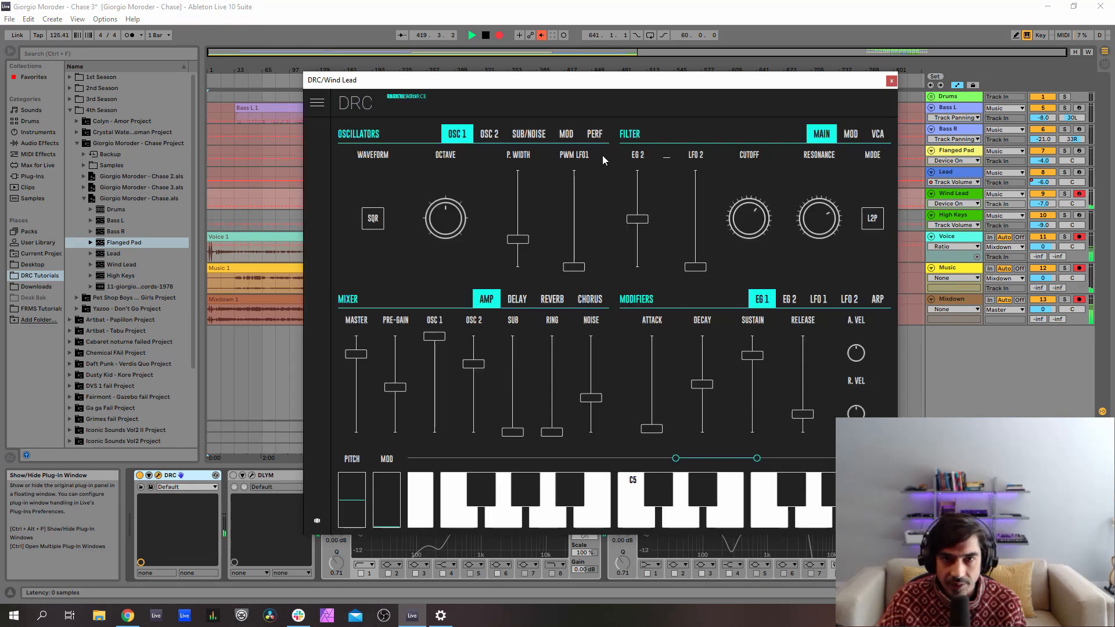
pyautogui.click(583, 107)
pyautogui.click(530, 183)
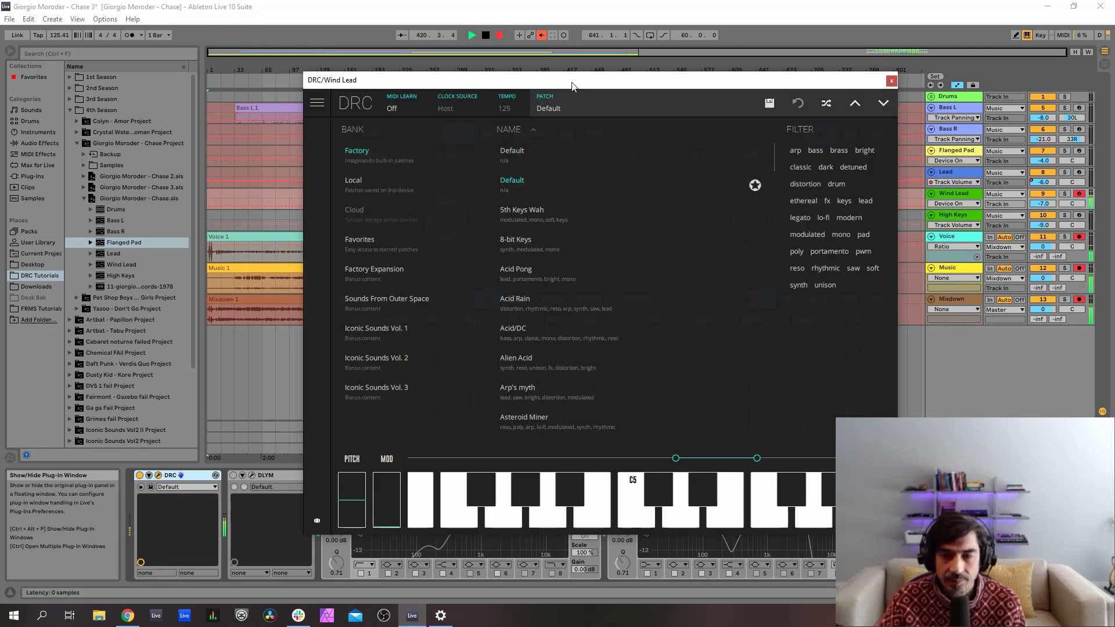
pyautogui.moveTo(570, 83); pyautogui.dragTo(492, 81)
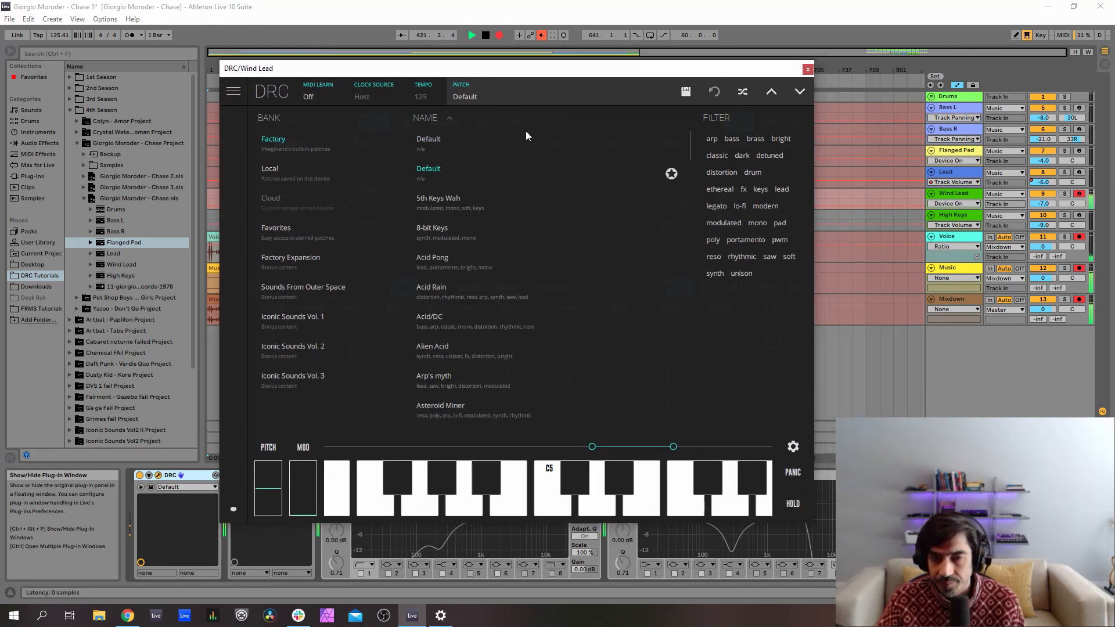
pyautogui.click(467, 105)
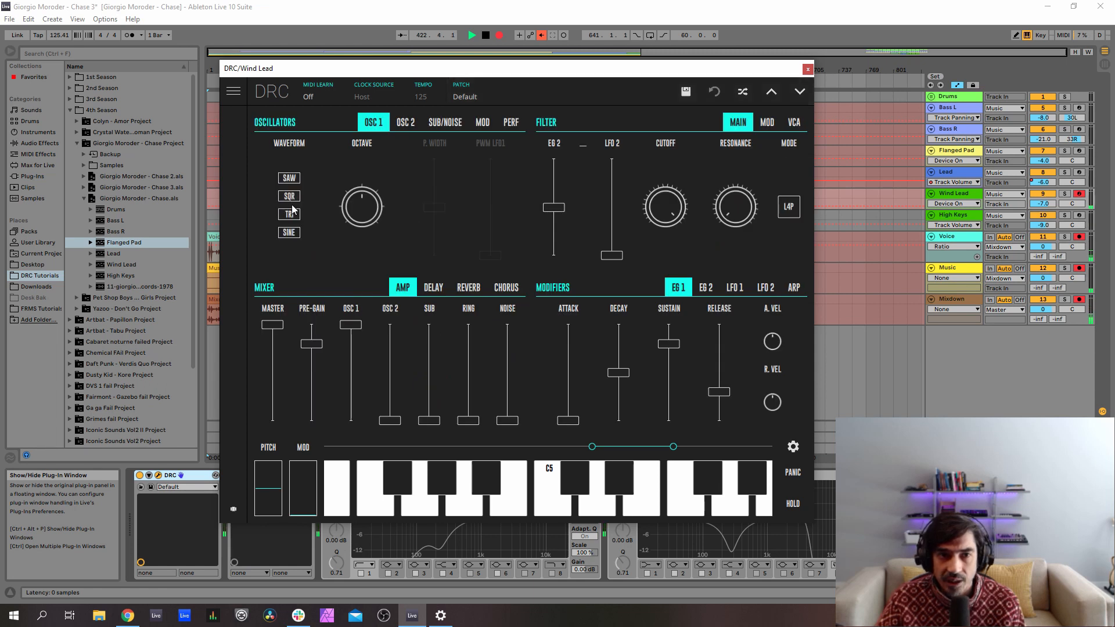
# - Set oscillator 1 to a SQR waveform with pulse width at about 0.3, and check oscillator 2's settings
pyautogui.click(289, 196)
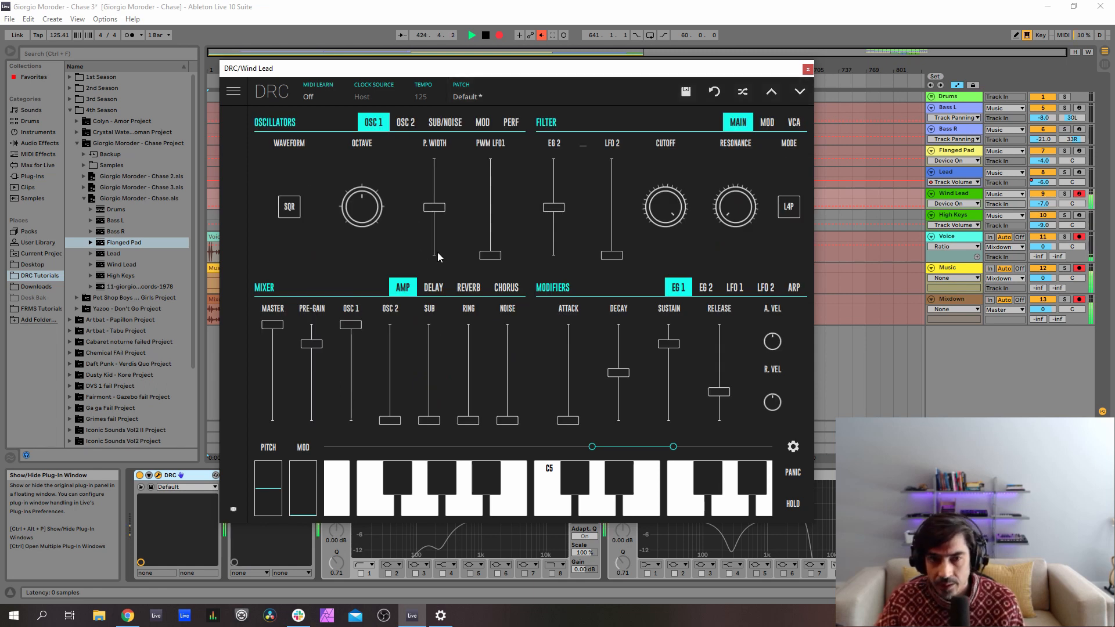
pyautogui.moveTo(438, 208)
pyautogui.mouseDown()
pyautogui.moveTo(439, 241)
pyautogui.moveTo(445, 228)
pyautogui.mouseUp()
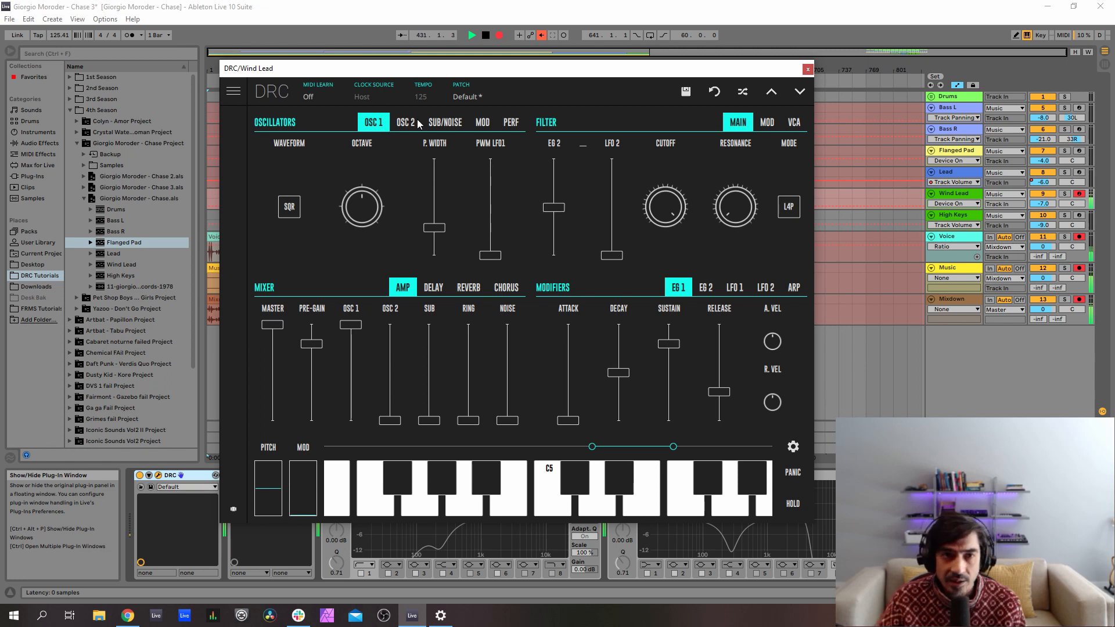
pyautogui.click(401, 124)
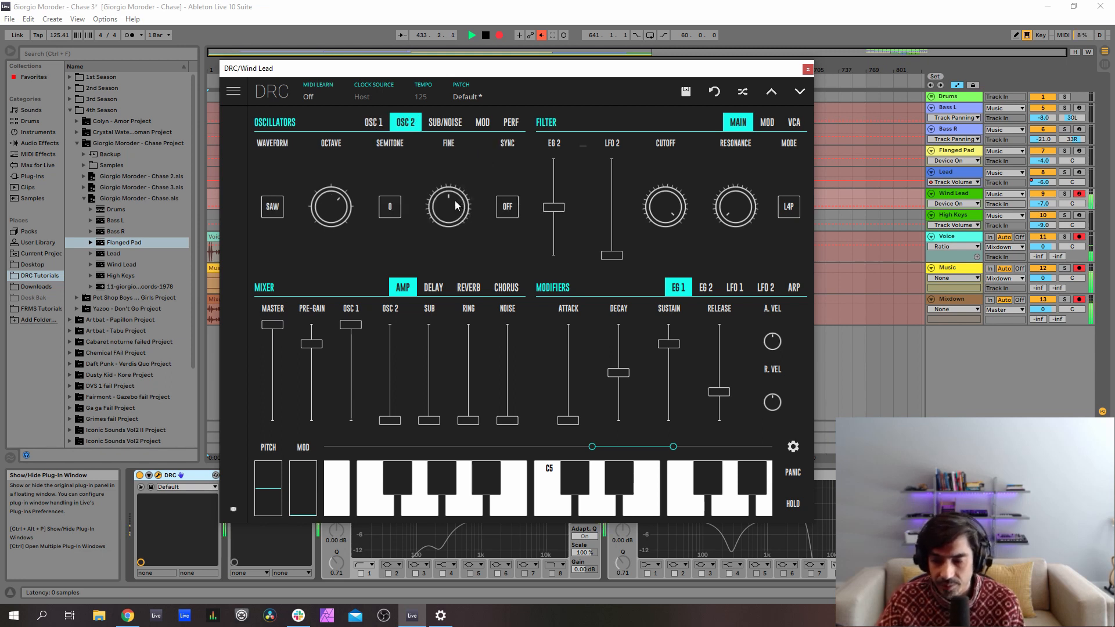
pyautogui.click(373, 123)
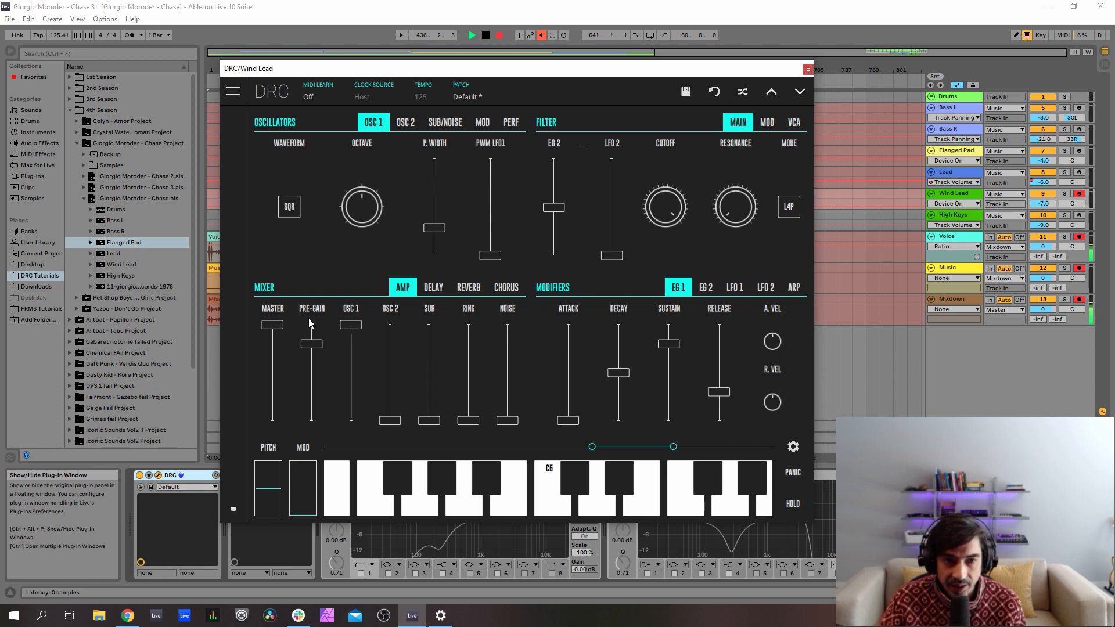
# - Set the mixer's master to about 0.8, pre-gain slightly below half, oscillator 2 to about 0.7 and noise to about a third
pyautogui.moveTo(272, 325); pyautogui.dragTo(318, 384)
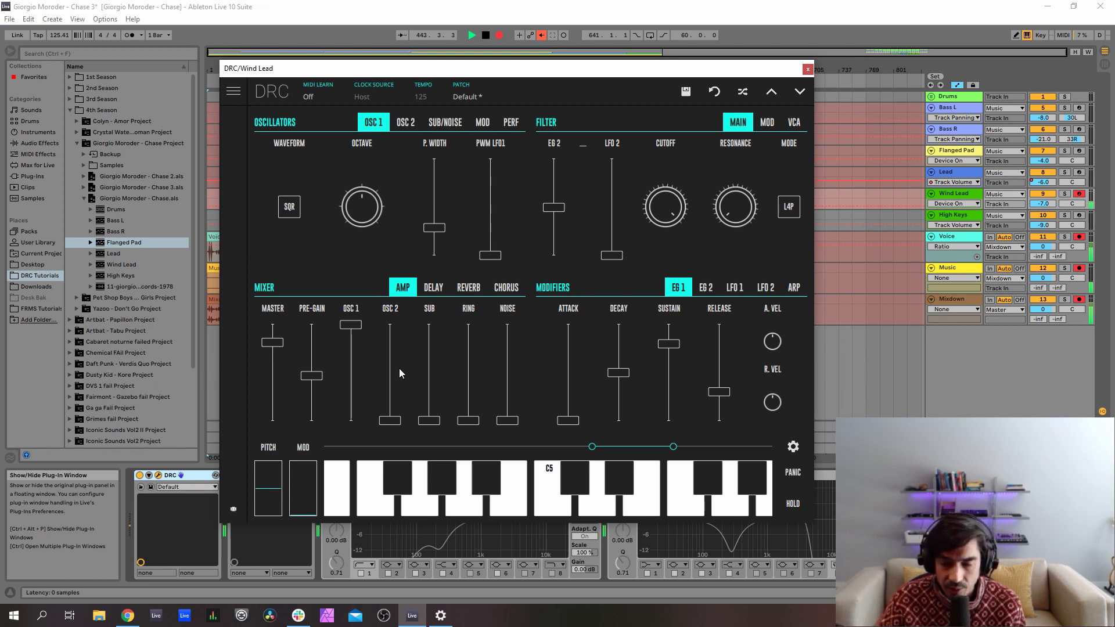
pyautogui.moveTo(392, 379); pyautogui.dragTo(400, 354)
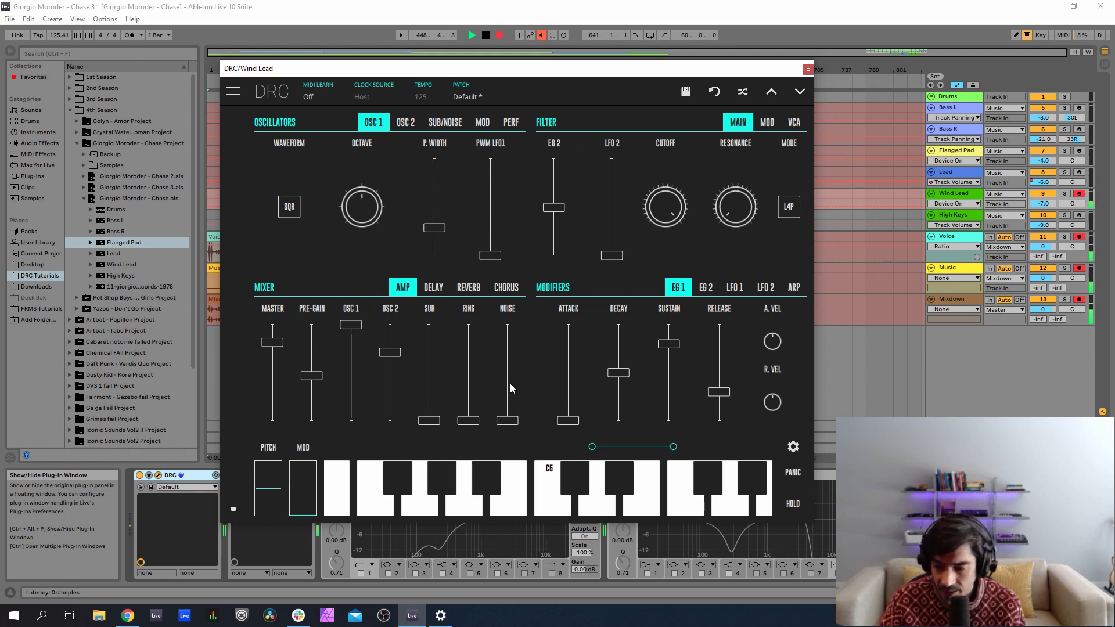
pyautogui.moveTo(507, 394); pyautogui.dragTo(508, 387)
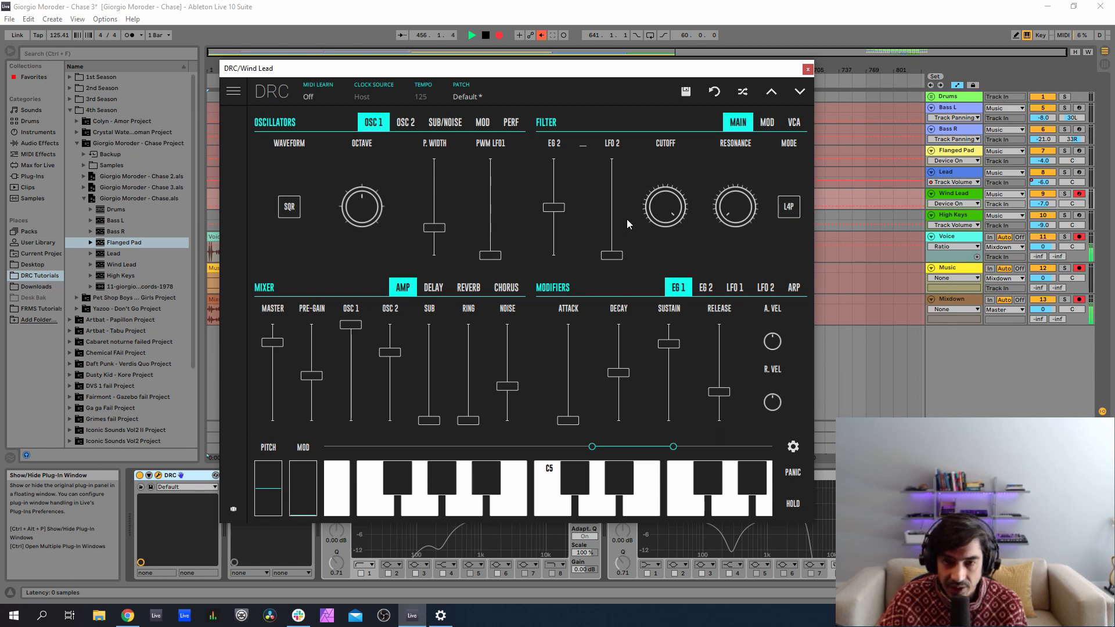
# - Set the filter to L2P mode with cutoff at about two thirds and resonance at about three quarters
pyautogui.moveTo(666, 220); pyautogui.dragTo(719, 314)
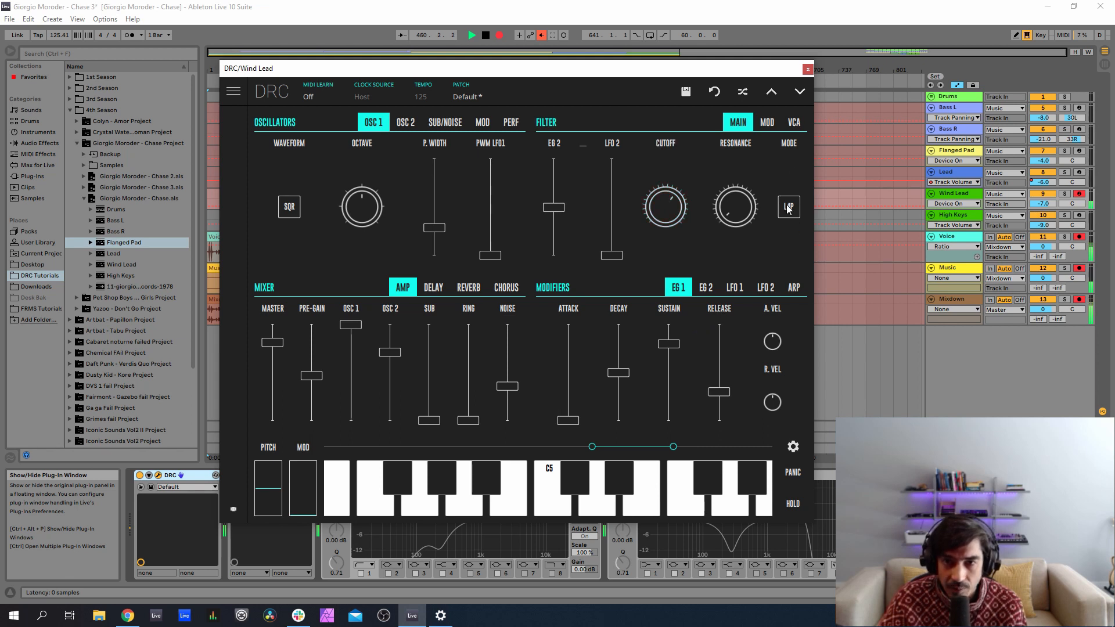
pyautogui.click(790, 208)
pyautogui.click(790, 190)
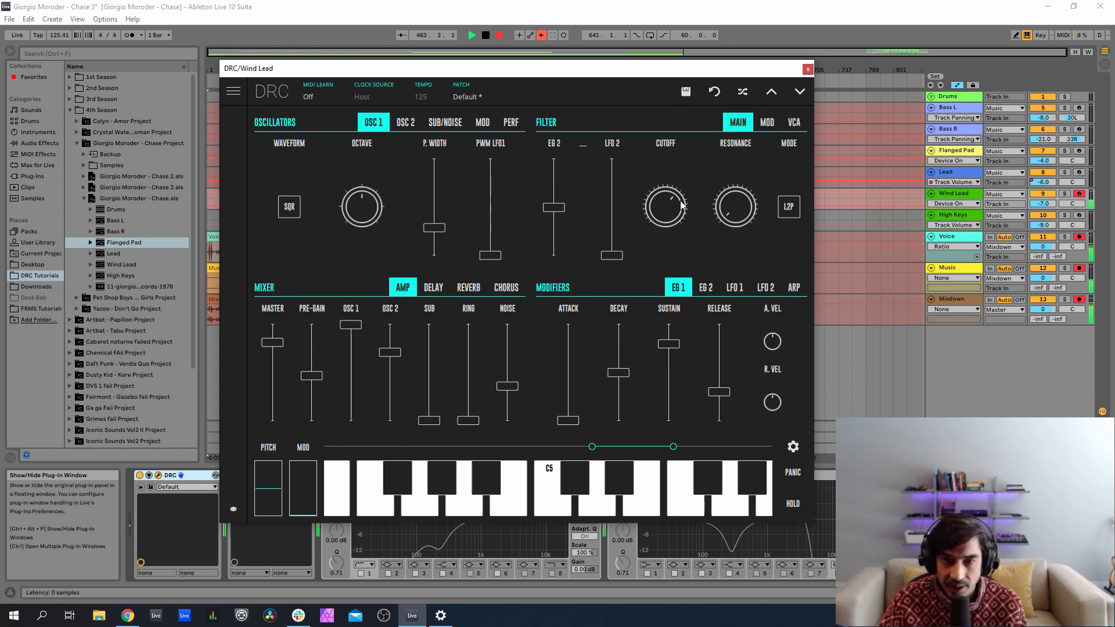
pyautogui.moveTo(725, 205)
pyautogui.mouseDown()
pyautogui.moveTo(720, 5)
pyautogui.moveTo(740, 217)
pyautogui.mouseUp()
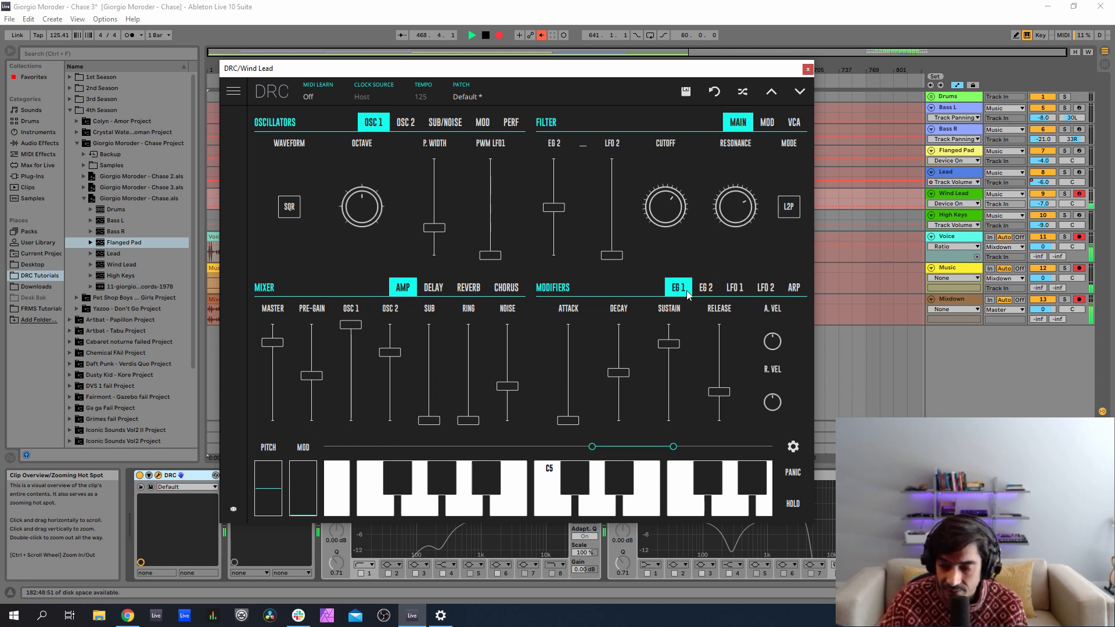
# - Give EG 1 a tiny attack, a decay of about 0.56 and a release of about a fifth
pyautogui.moveTo(567, 418)
pyautogui.mouseDown()
pyautogui.moveTo(573, 428)
pyautogui.moveTo(587, 418)
pyautogui.mouseUp()
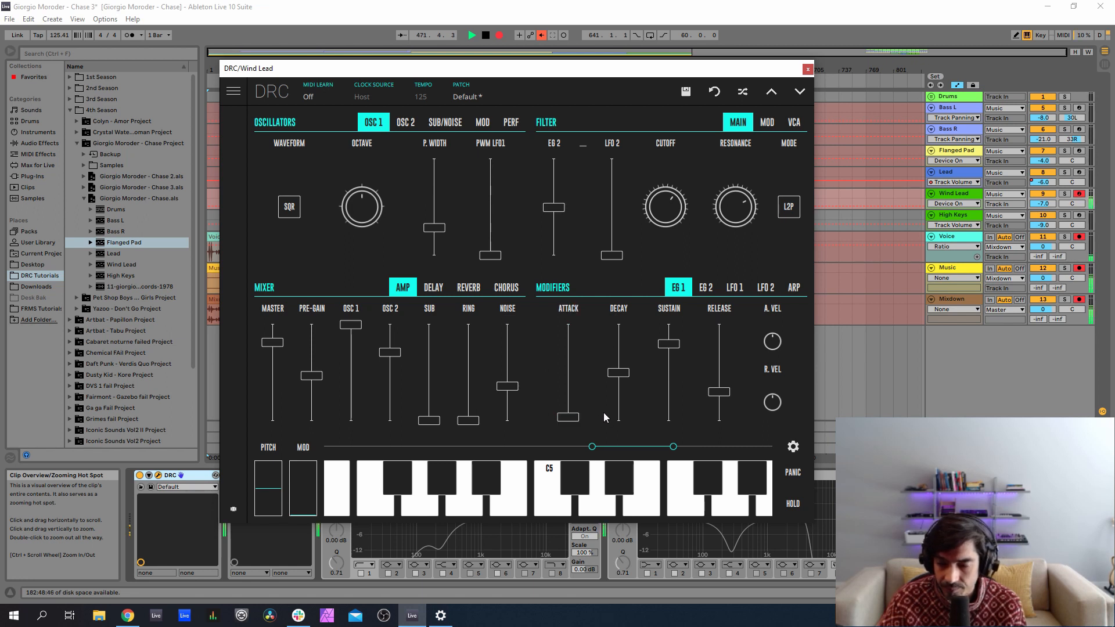
pyautogui.moveTo(618, 375); pyautogui.dragTo(638, 368)
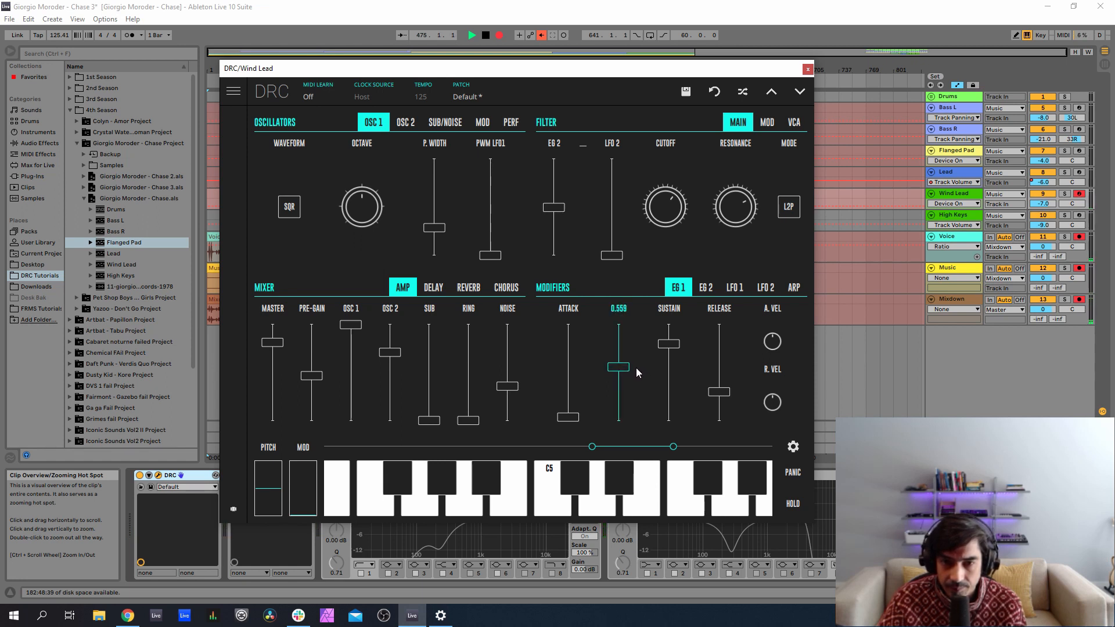
pyautogui.moveTo(635, 368); pyautogui.dragTo(637, 368)
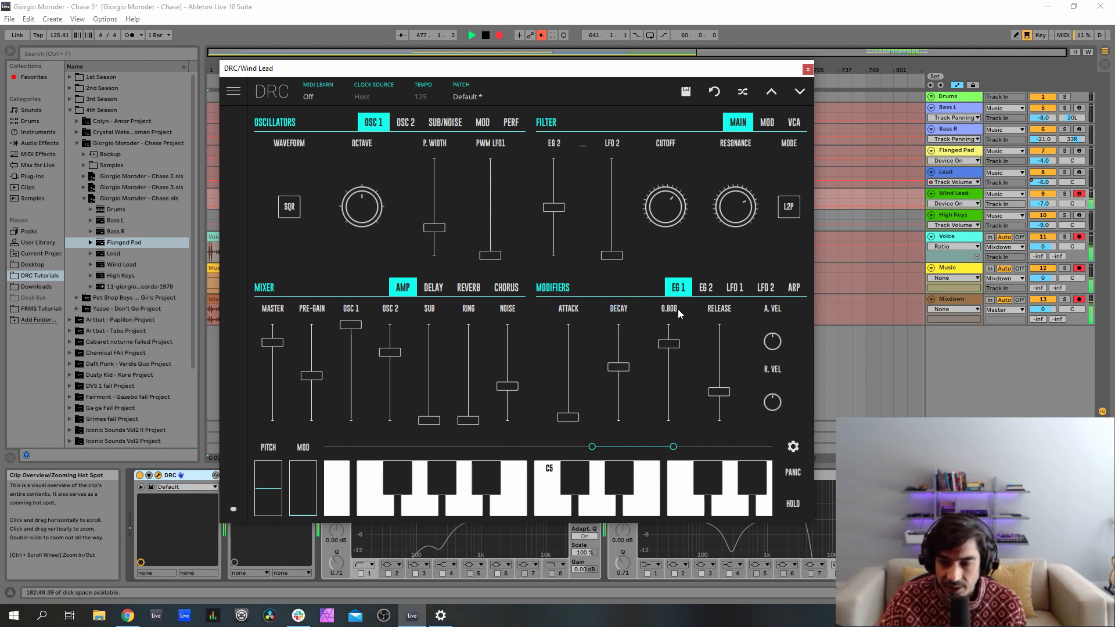
pyautogui.moveTo(720, 392); pyautogui.dragTo(727, 406)
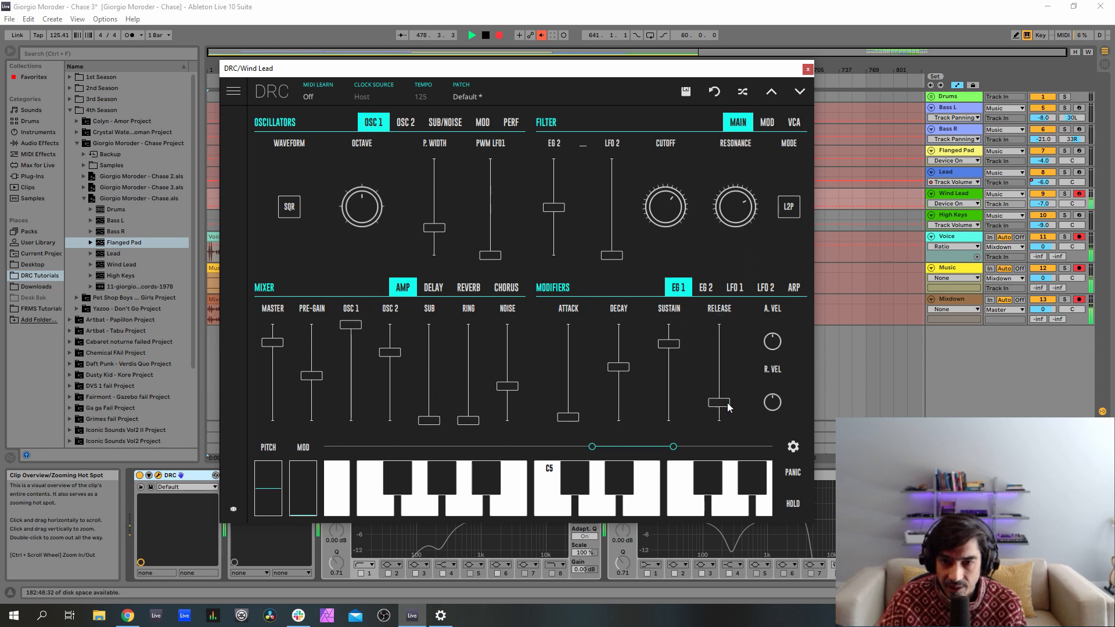
# - Set EG 2's decay to maximum, sustain to about 0.8 and release to about half
pyautogui.click(706, 287)
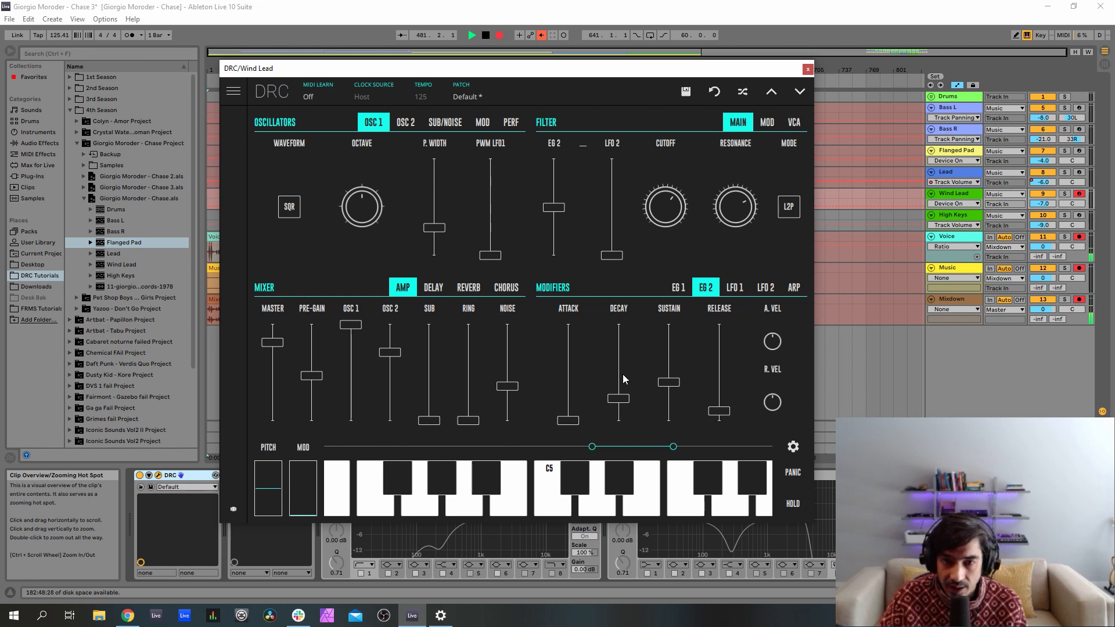
pyautogui.moveTo(624, 377); pyautogui.dragTo(625, 307)
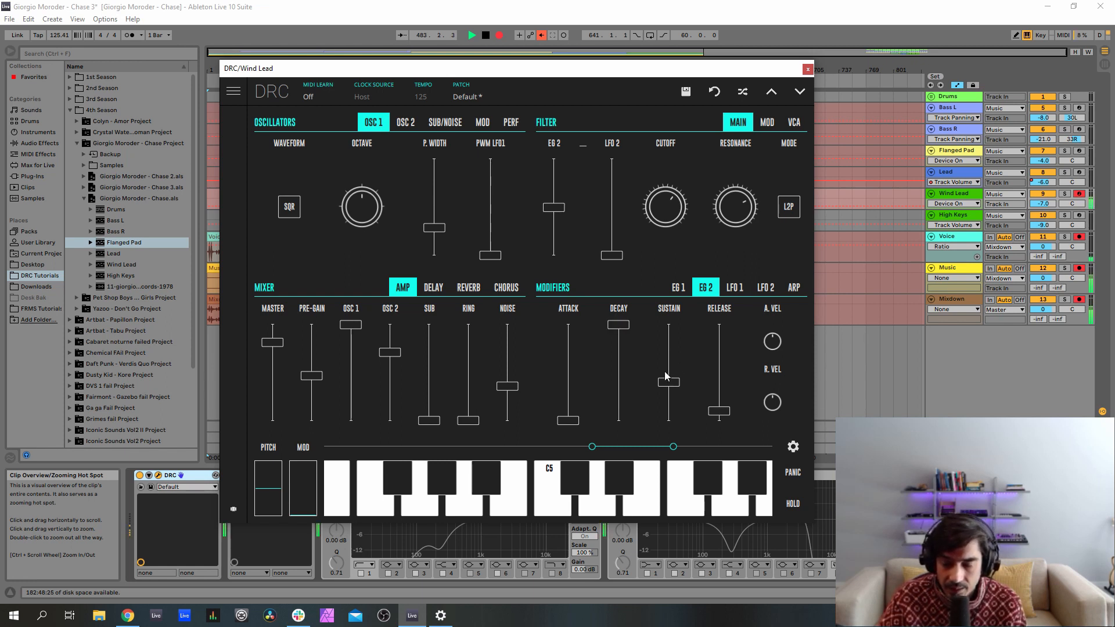
pyautogui.moveTo(668, 380); pyautogui.dragTo(694, 345)
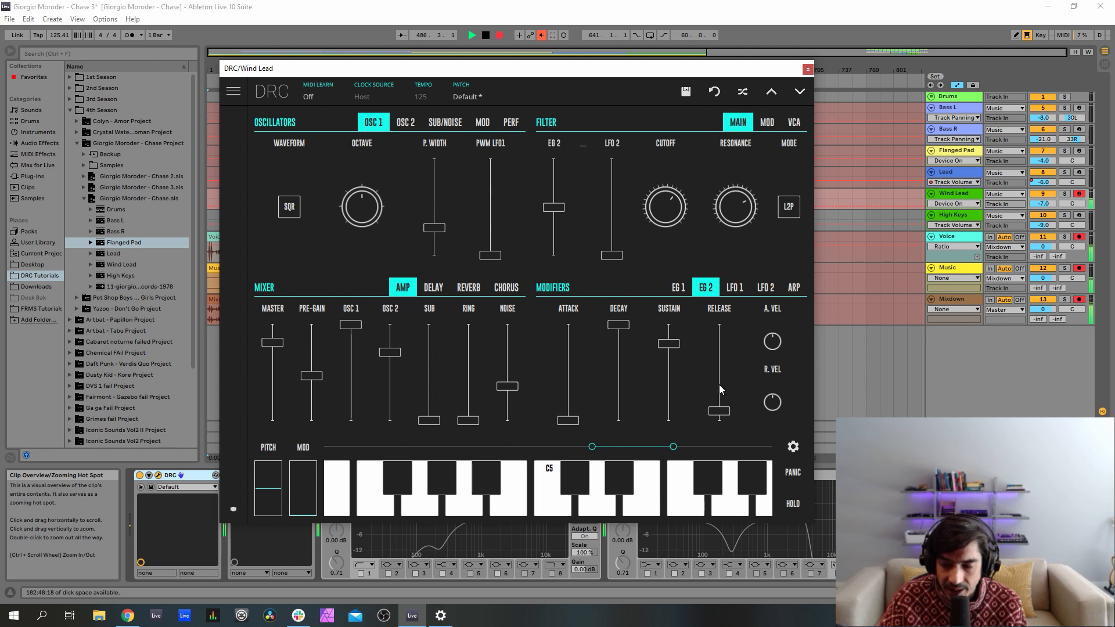
pyautogui.moveTo(719, 385); pyautogui.dragTo(735, 375)
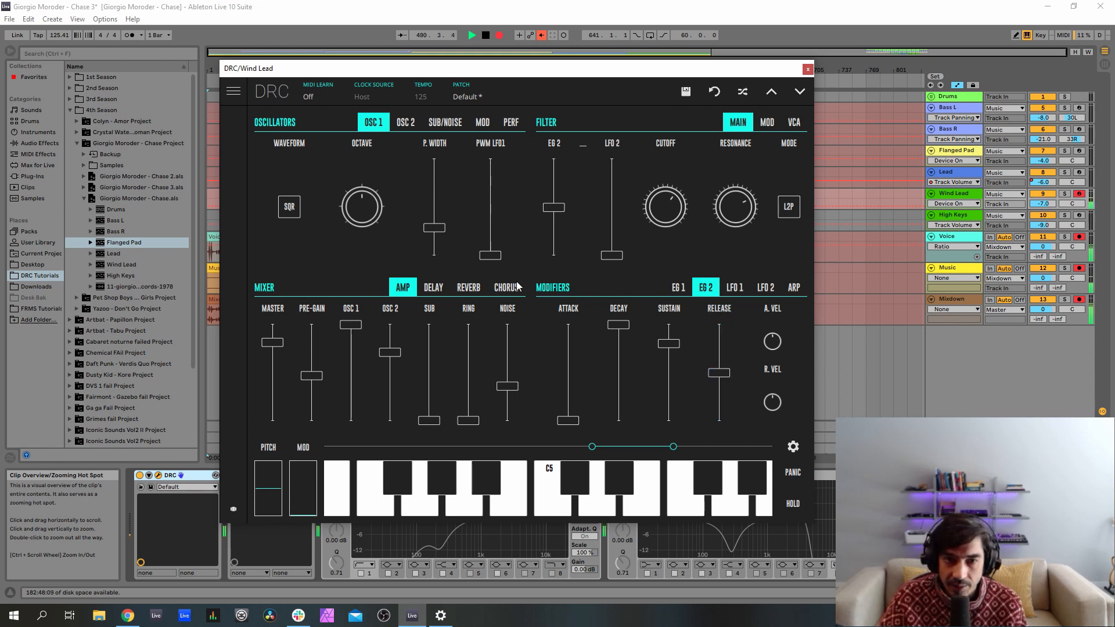
# - Set the reverb's amount to about a quarter and its decay to about three quarters, and close the synth
pyautogui.click(474, 289)
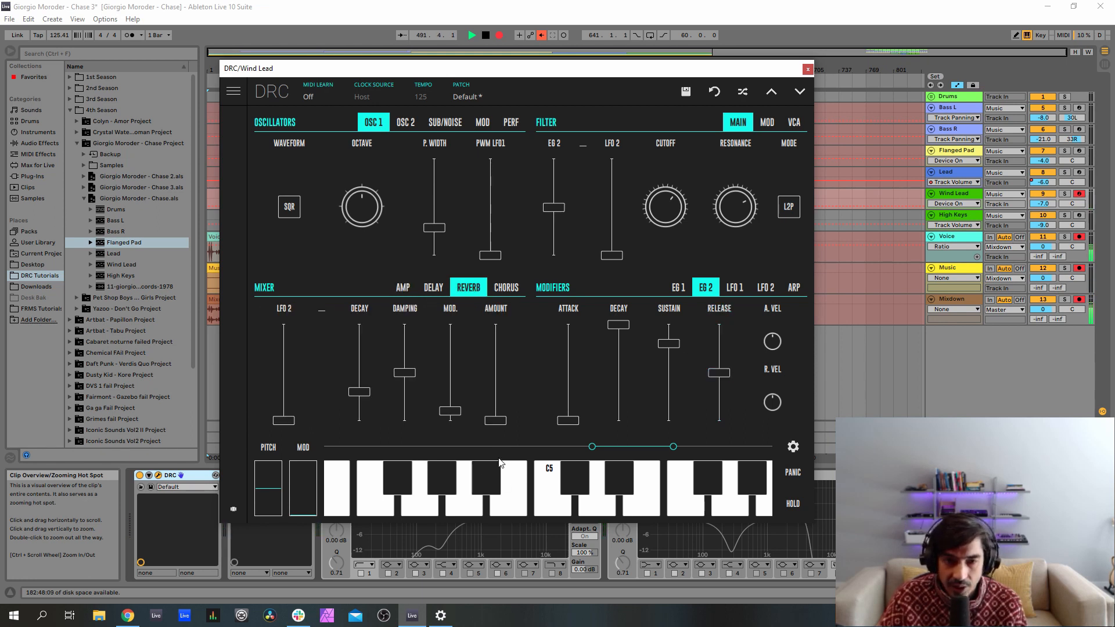
pyautogui.moveTo(493, 395); pyautogui.dragTo(496, 402)
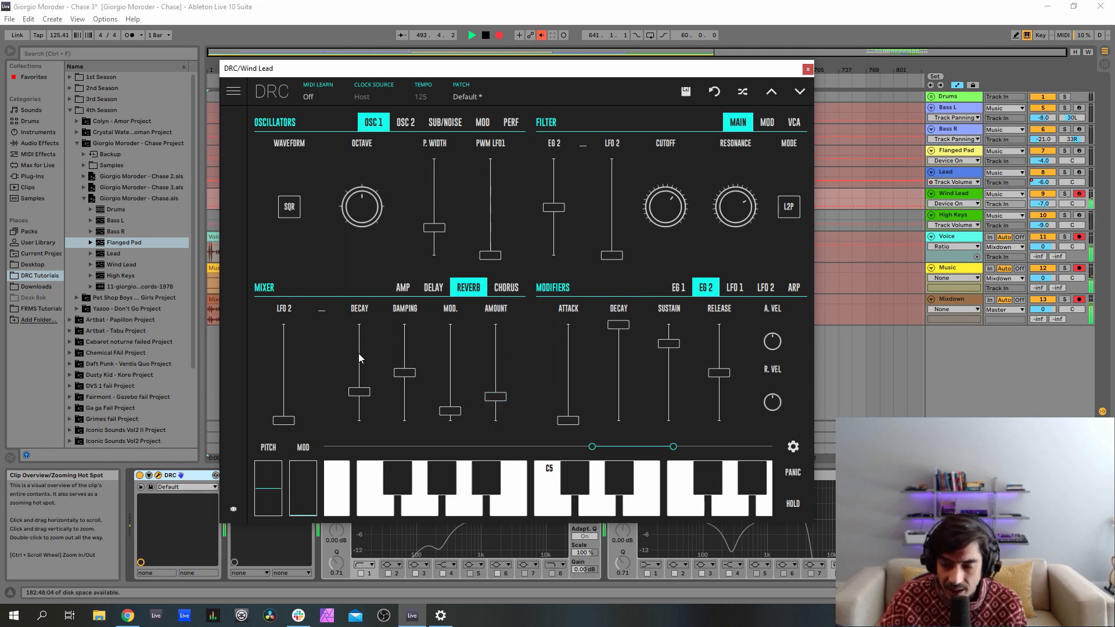
pyautogui.moveTo(358, 367)
pyautogui.mouseDown()
pyautogui.moveTo(378, 349)
pyautogui.moveTo(367, 352)
pyautogui.mouseUp()
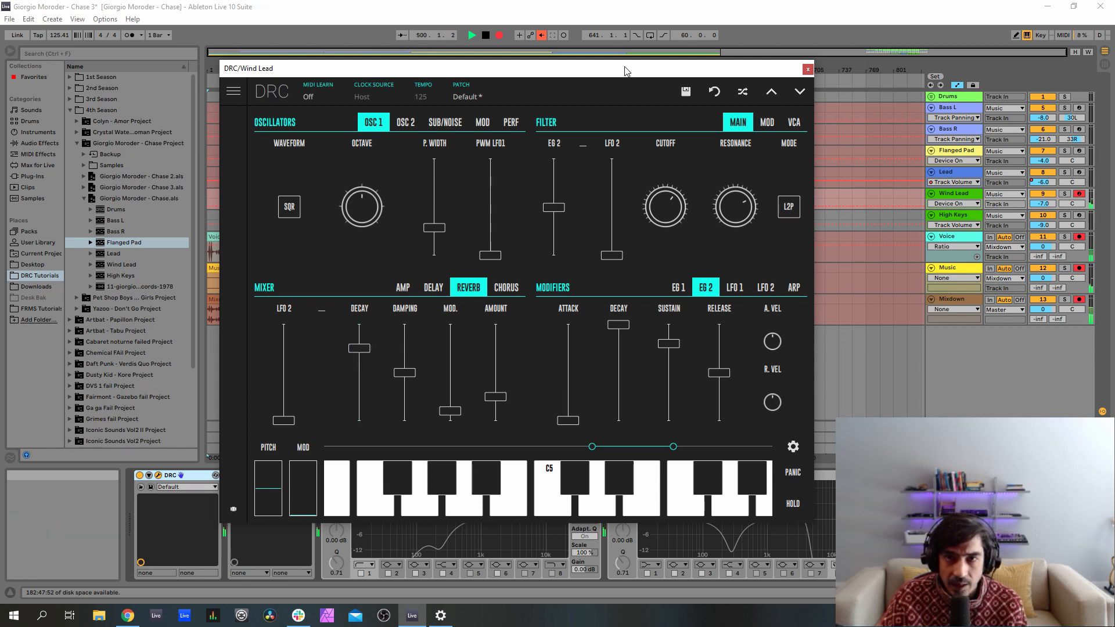
pyautogui.moveTo(627, 71); pyautogui.dragTo(582, 136)
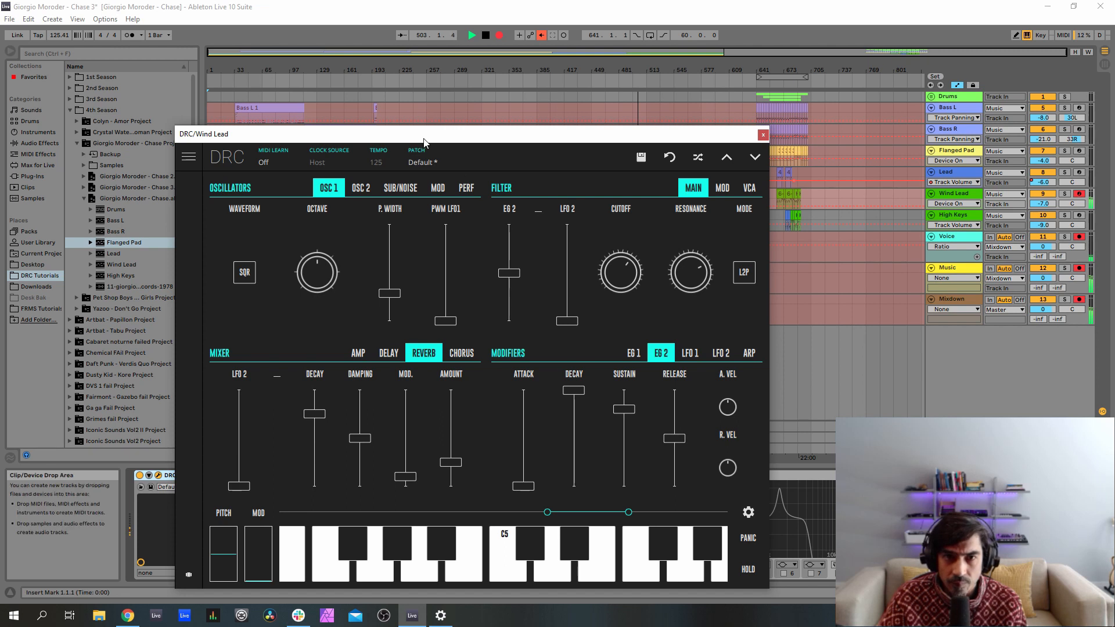
pyautogui.click(762, 135)
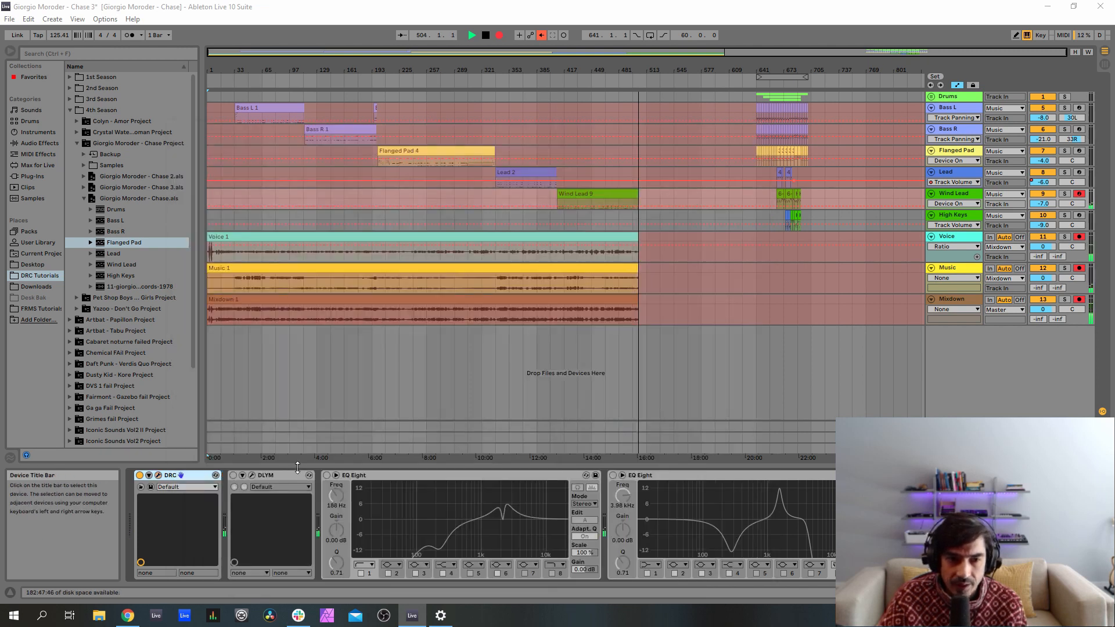
# - Open DLYM on the Wind Lead track and switch the effect on with its existing settings
pyautogui.click(252, 474)
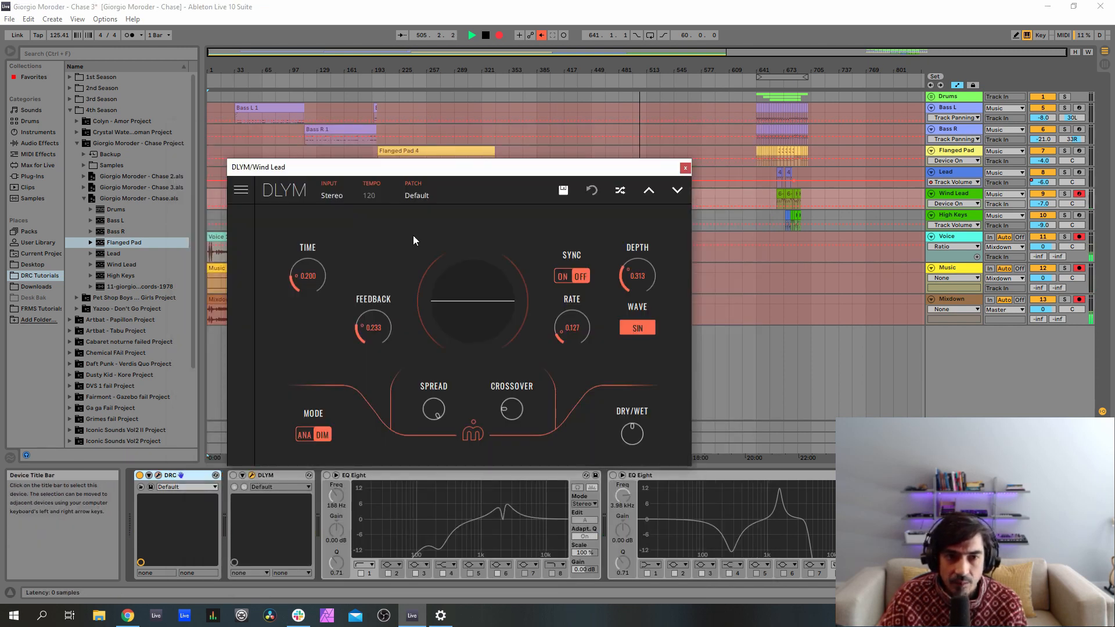
pyautogui.moveTo(428, 173); pyautogui.dragTo(449, 112)
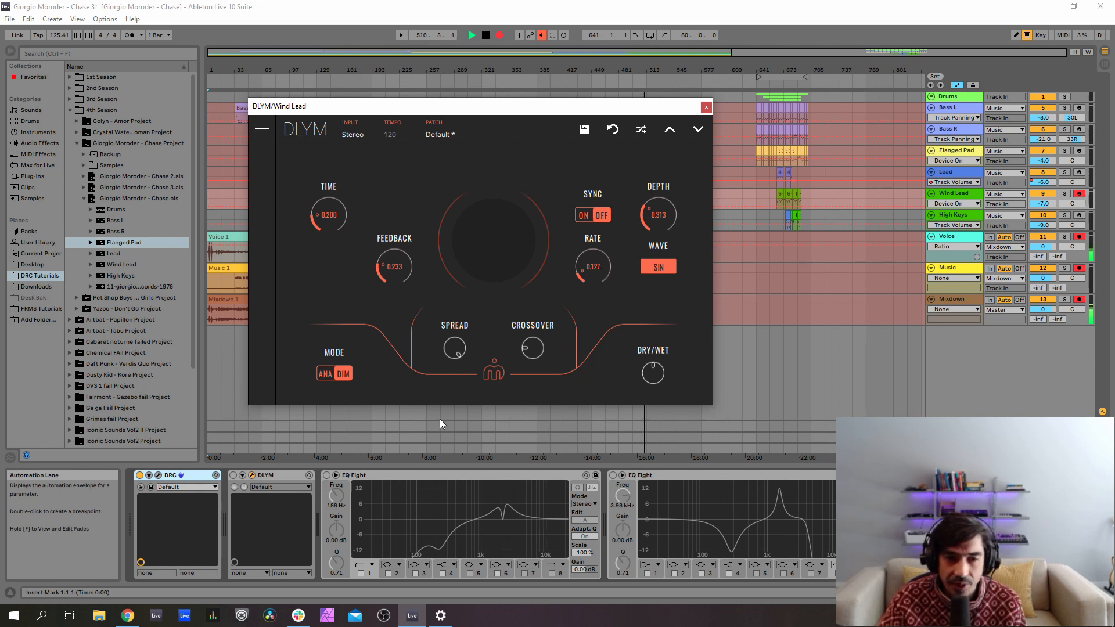
pyautogui.click(234, 476)
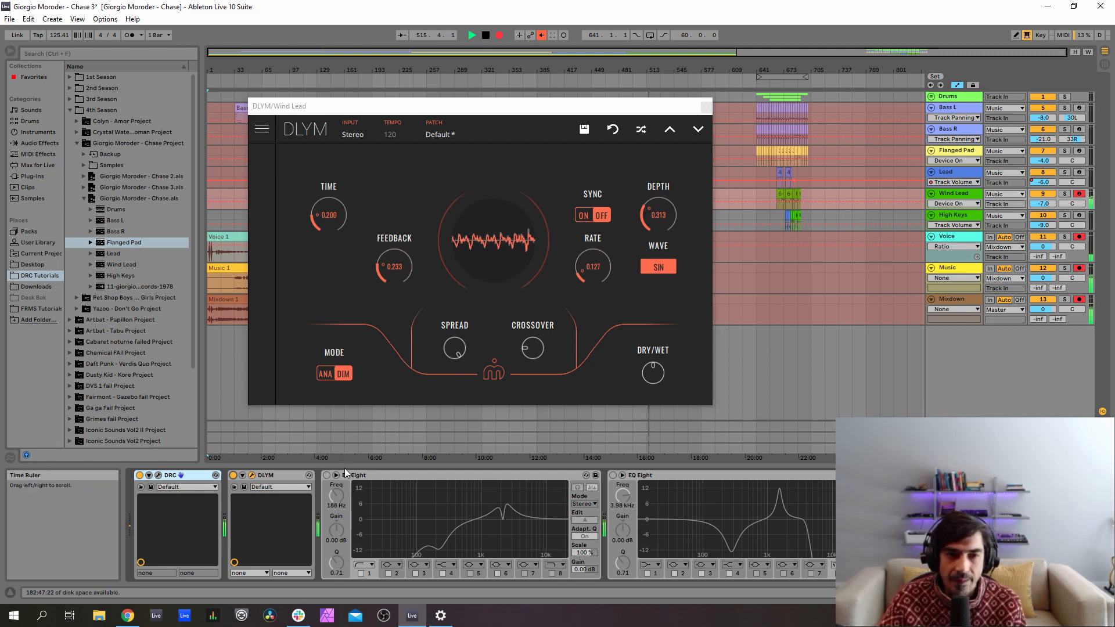
pyautogui.moveTo(470, 114); pyautogui.dragTo(460, 145)
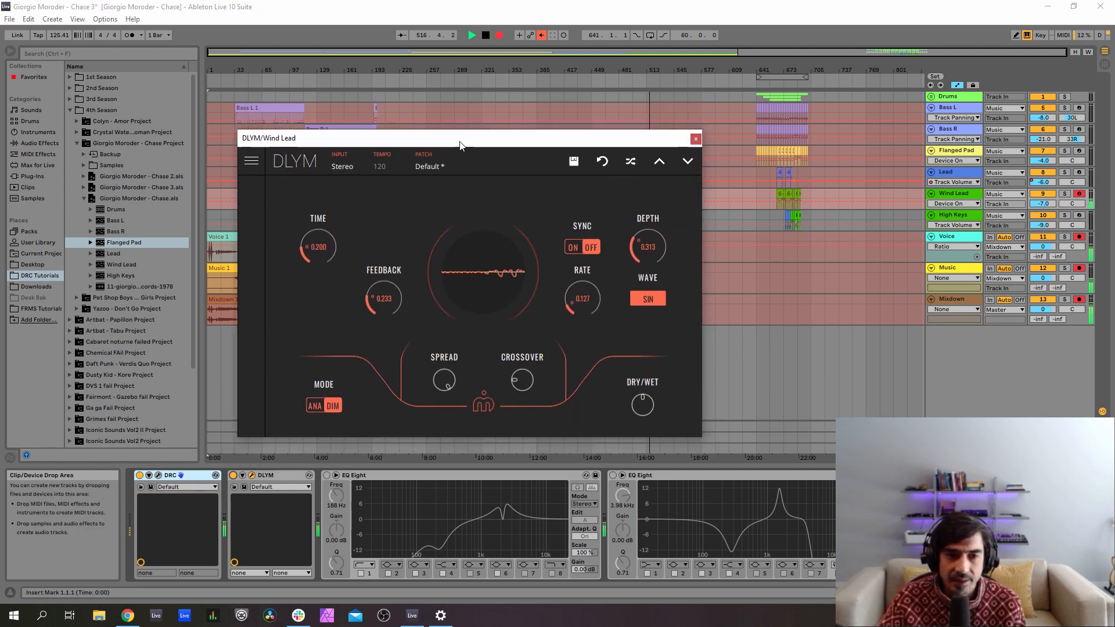
# - Switch on both EQ Eight devices on the Wind Lead track and close the DLYM window
pyautogui.click(326, 475)
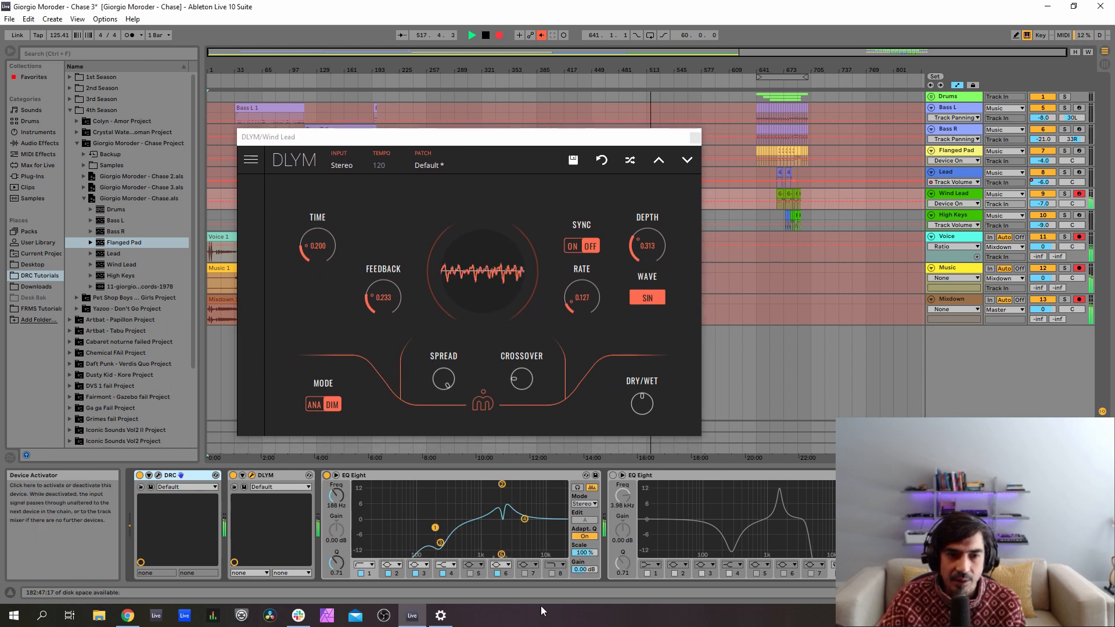
pyautogui.click(613, 475)
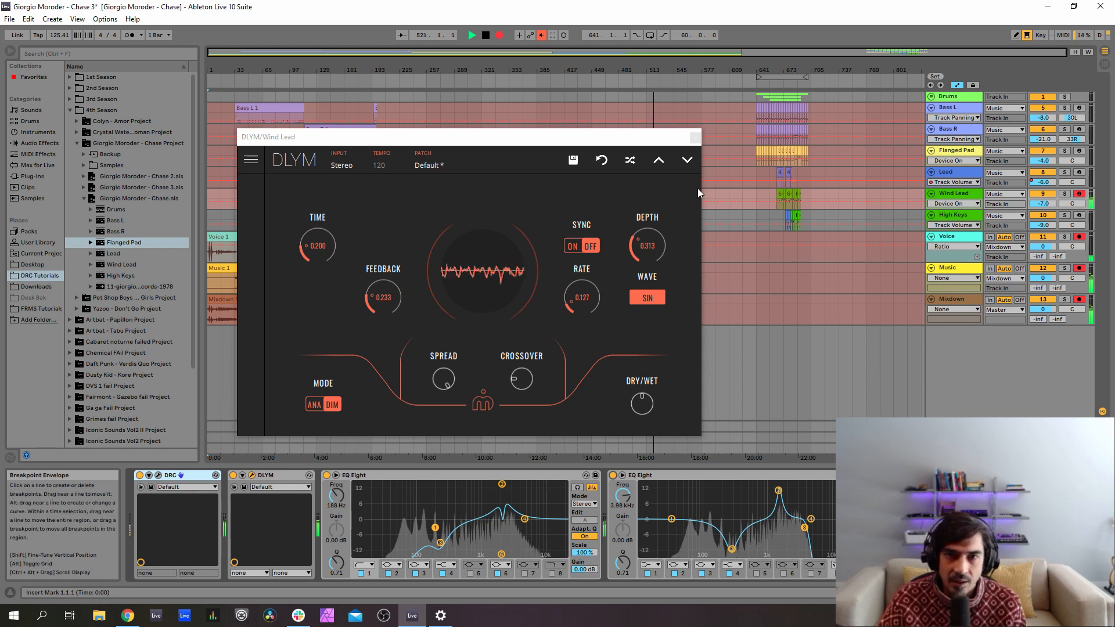
pyautogui.click(695, 140)
# - Arm the High Keys track for recording and bypass its EQ Eight
pyautogui.click(948, 218)
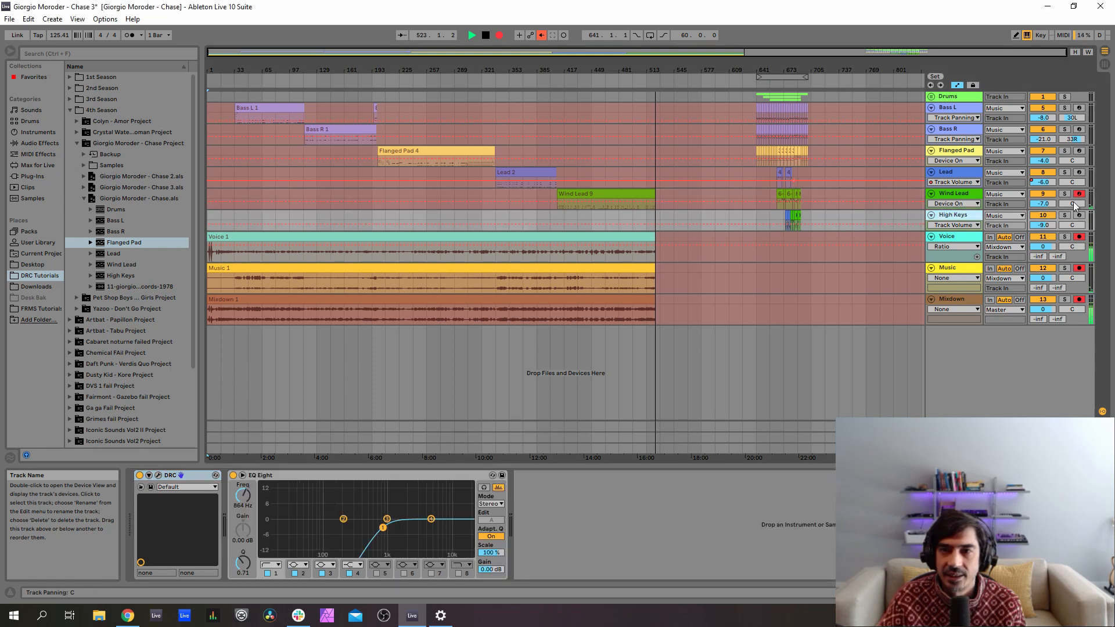
pyautogui.click(1080, 216)
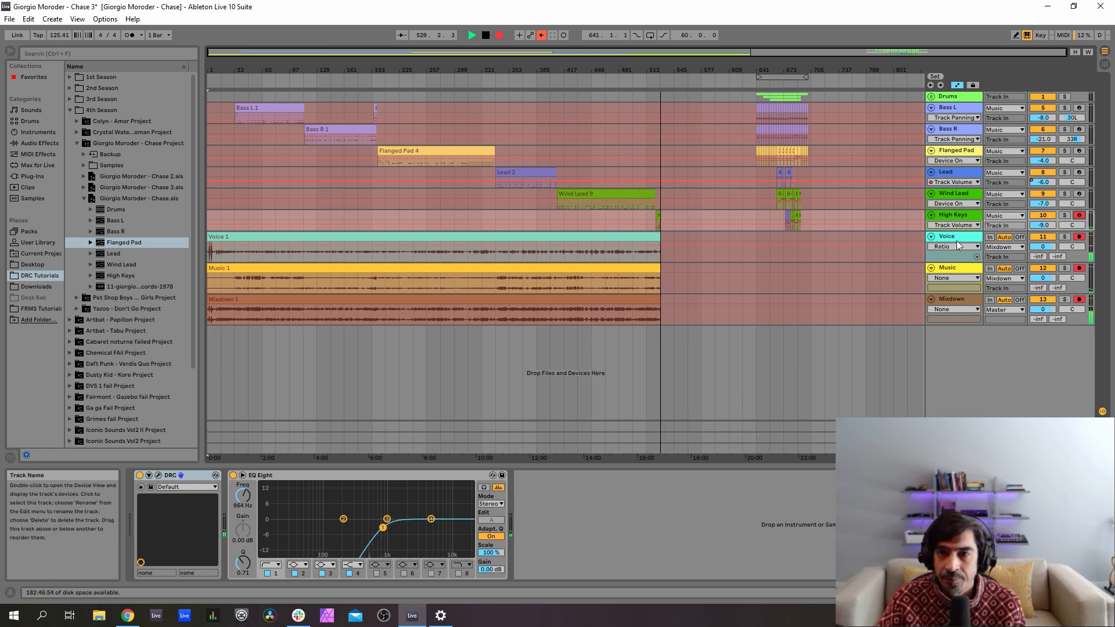
pyautogui.click(233, 475)
# - Open the DRC synth on the High Keys track and load the Default factory patch
pyautogui.click(152, 475)
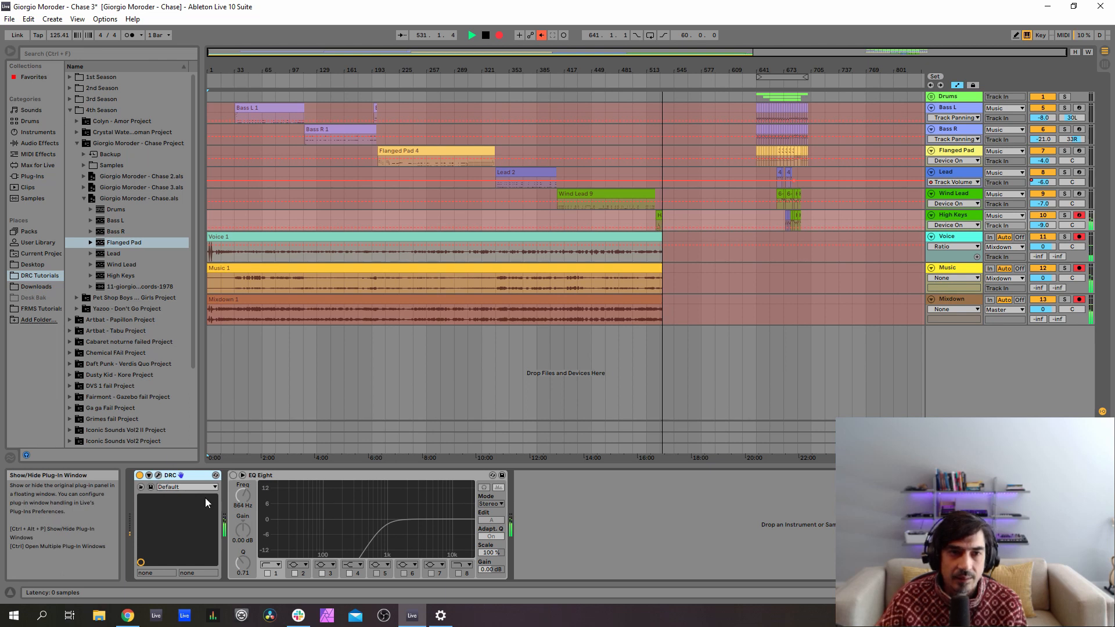
pyautogui.click(534, 68)
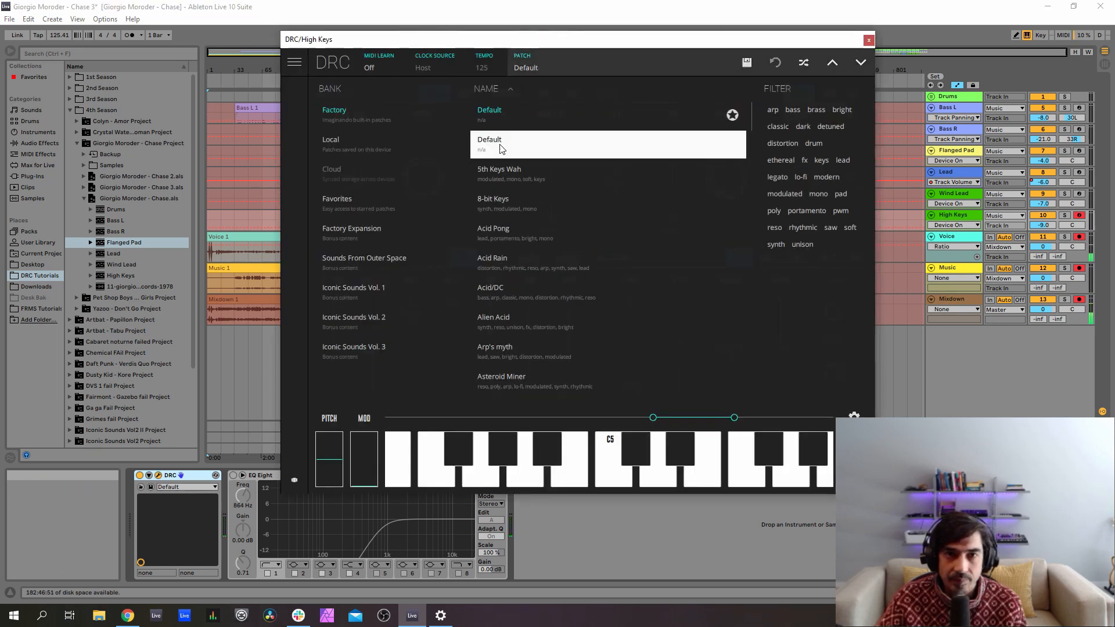
pyautogui.click(546, 68)
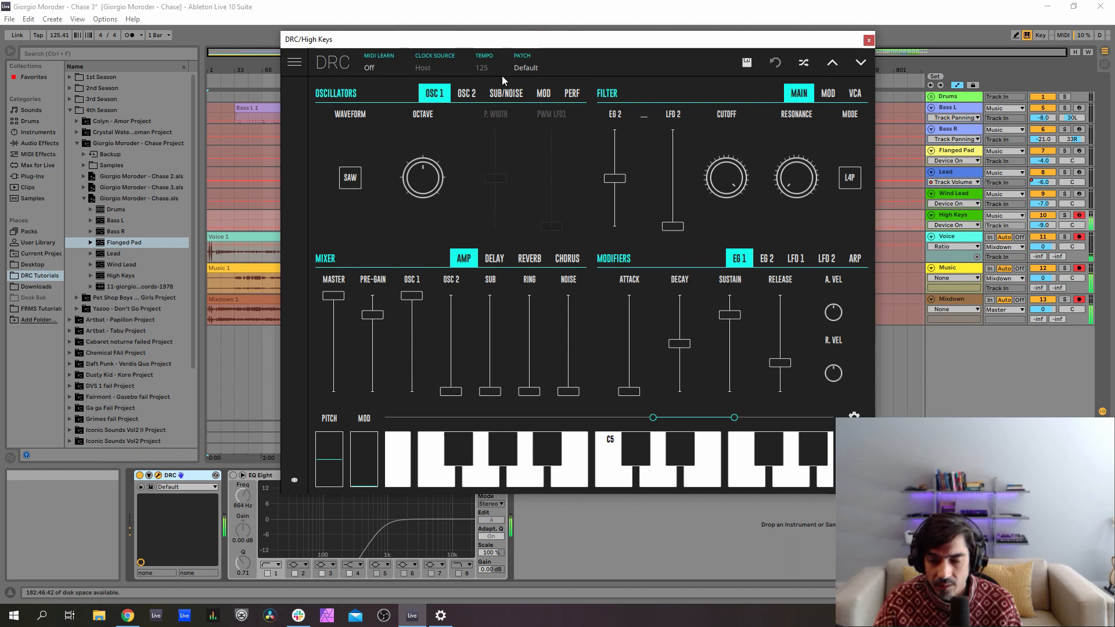
# - Set both OSC 1 and OSC 2 to square waves and detune OSC 2 slightly upward with its fine tuning
pyautogui.click(351, 182)
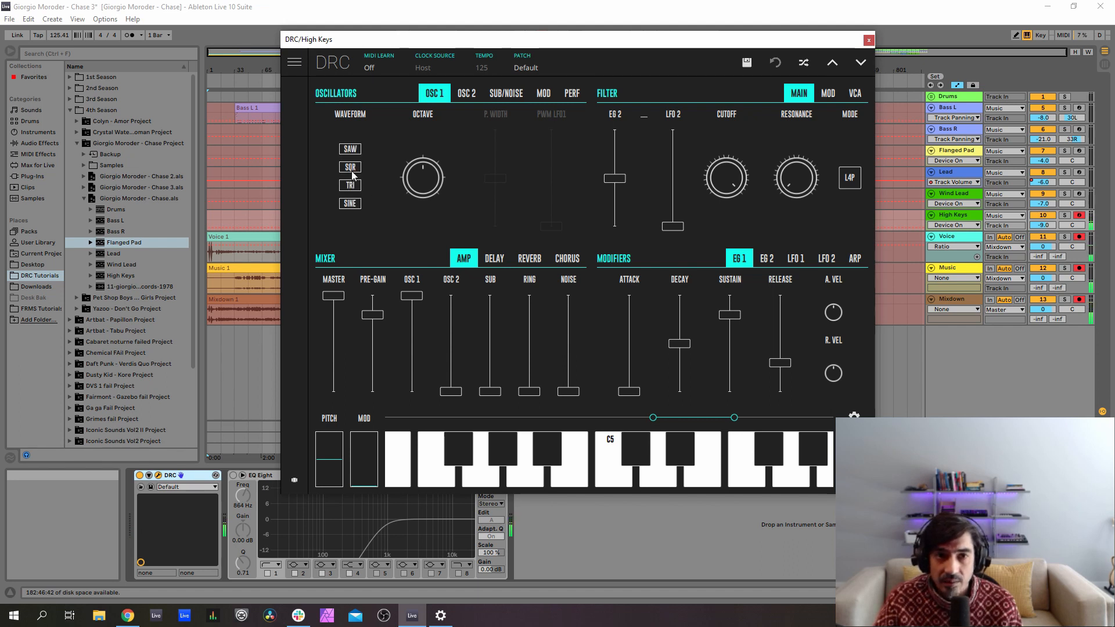
pyautogui.click(350, 200)
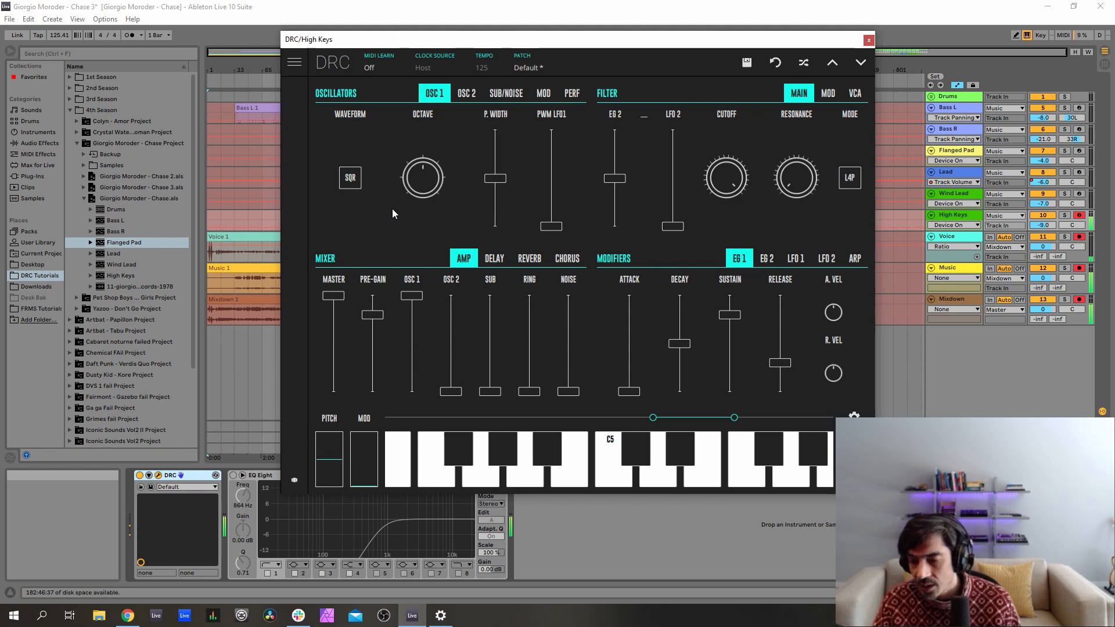
pyautogui.click(467, 94)
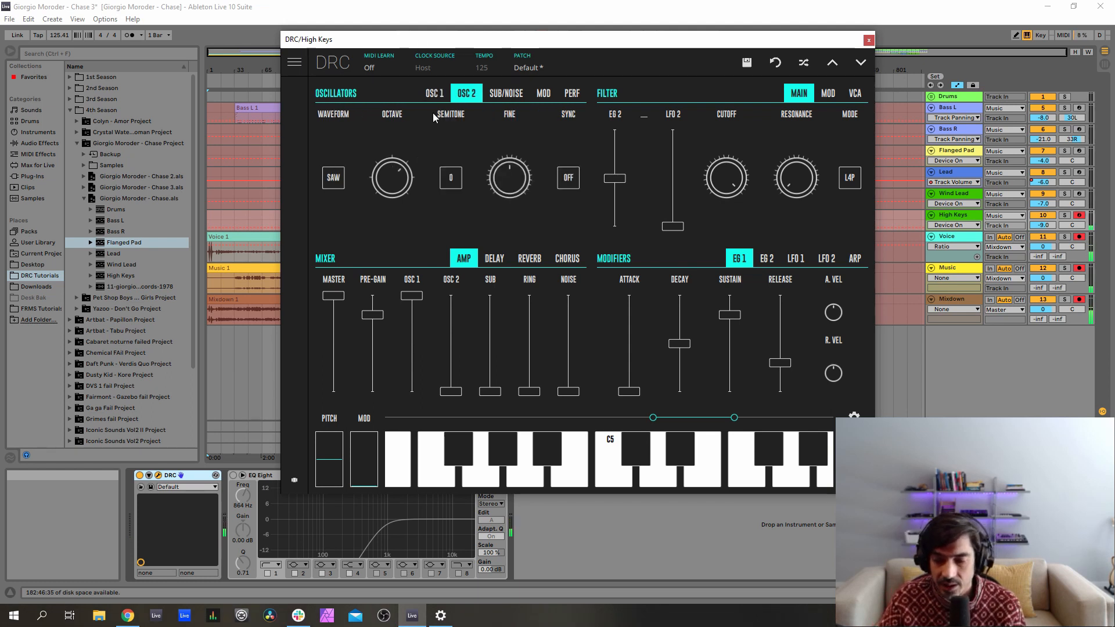
pyautogui.click(338, 178)
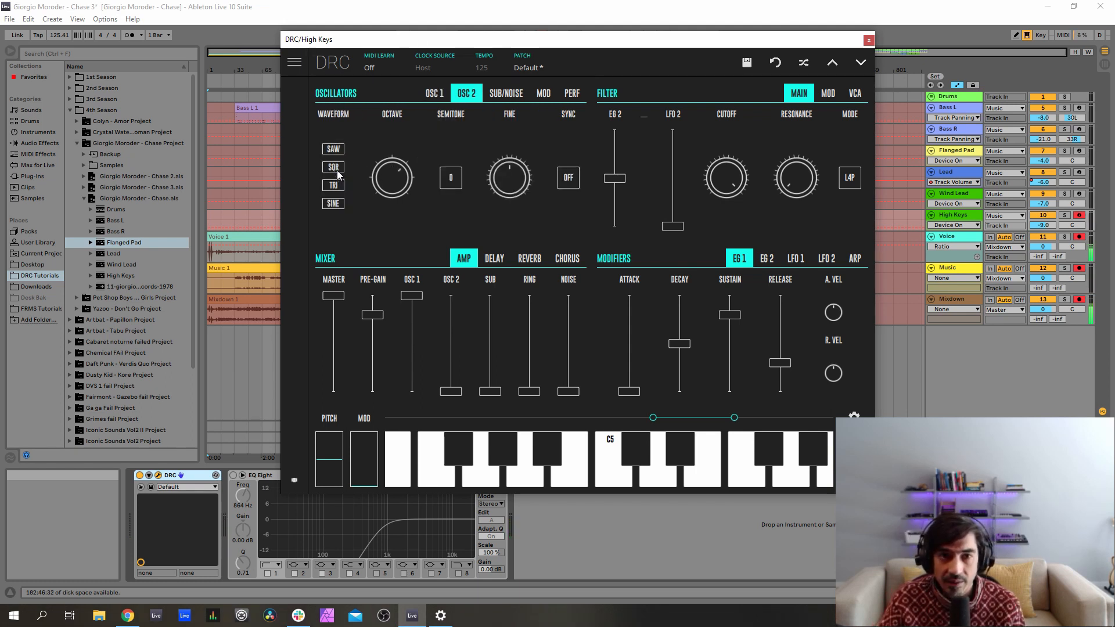
pyautogui.click(341, 174)
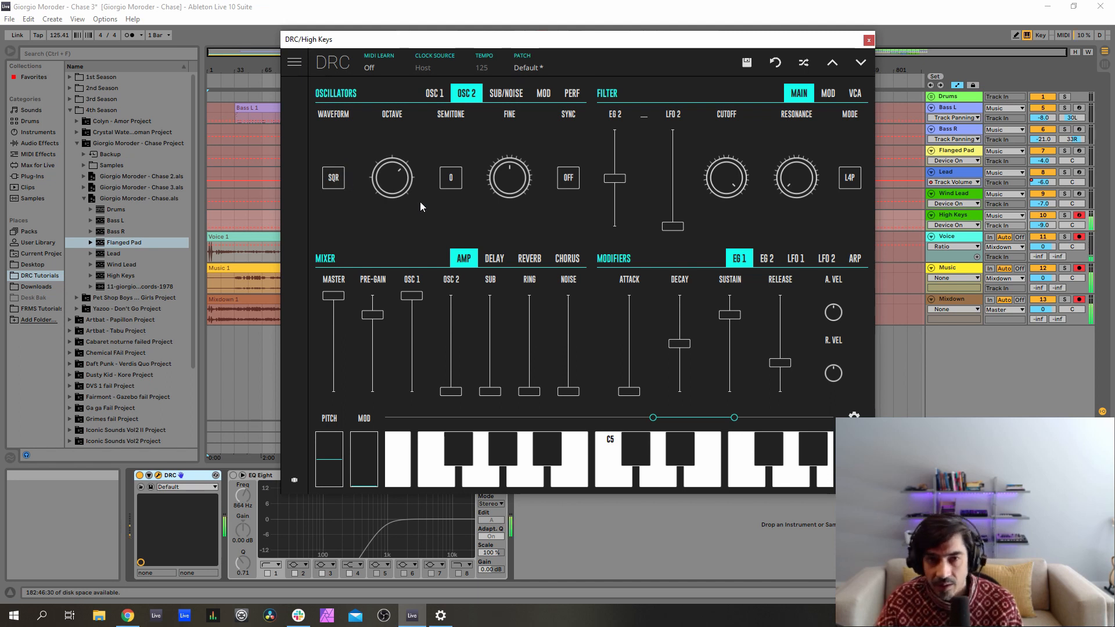
pyautogui.moveTo(504, 180); pyautogui.dragTo(495, 167)
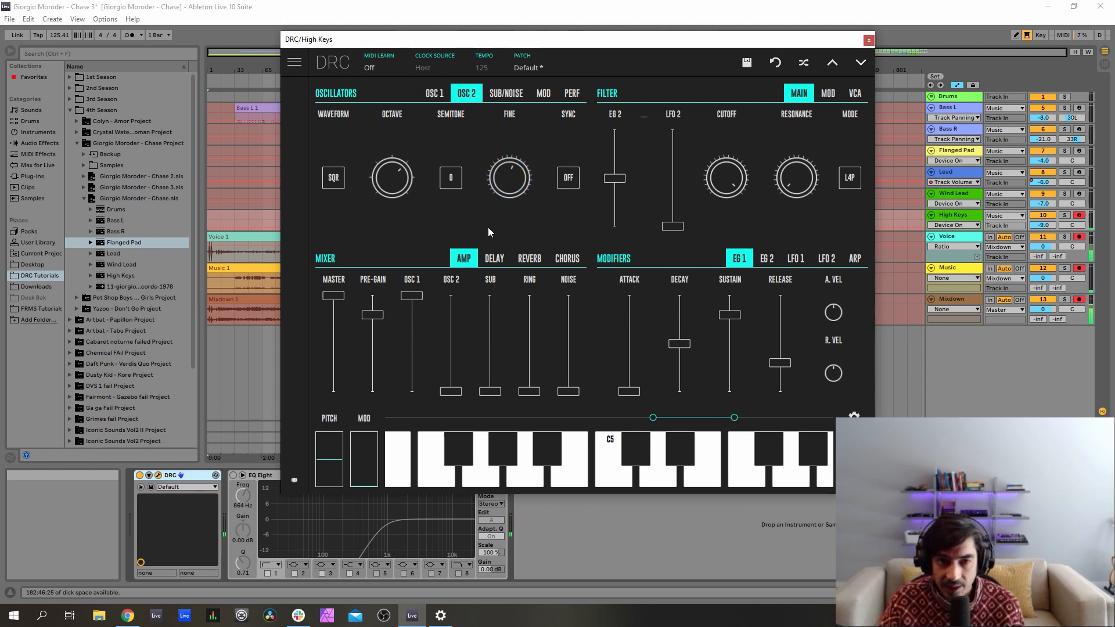
# - Set the mixer's OSC 2 level to maximum, OSC 1 to about 0.85 and pre-gain to about 0.6
pyautogui.moveTo(451, 391); pyautogui.dragTo(455, 131)
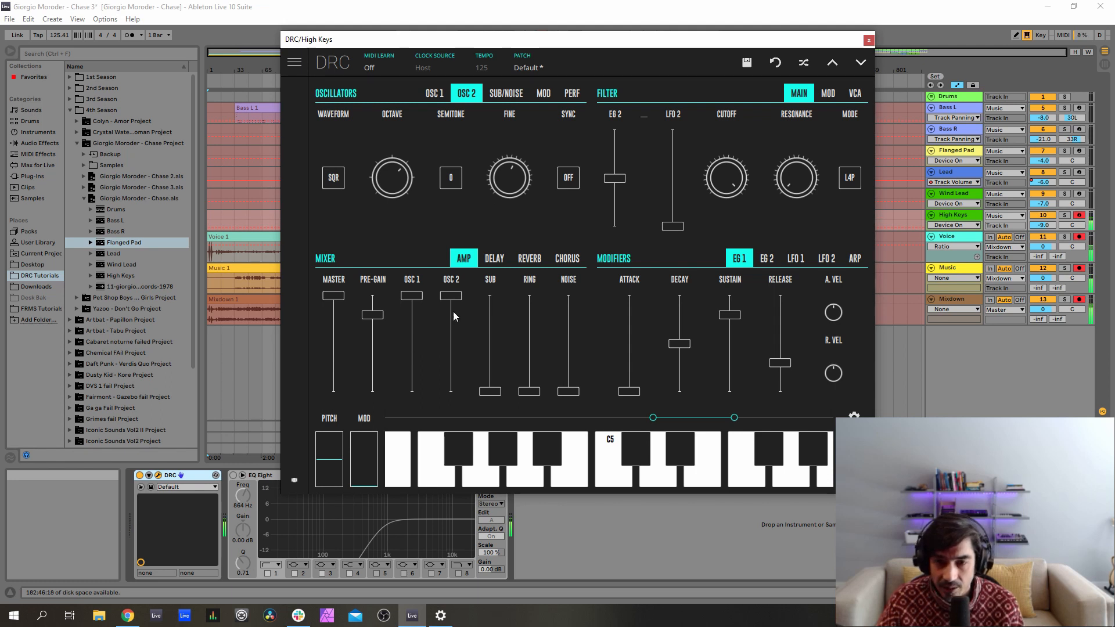
pyautogui.click(414, 318)
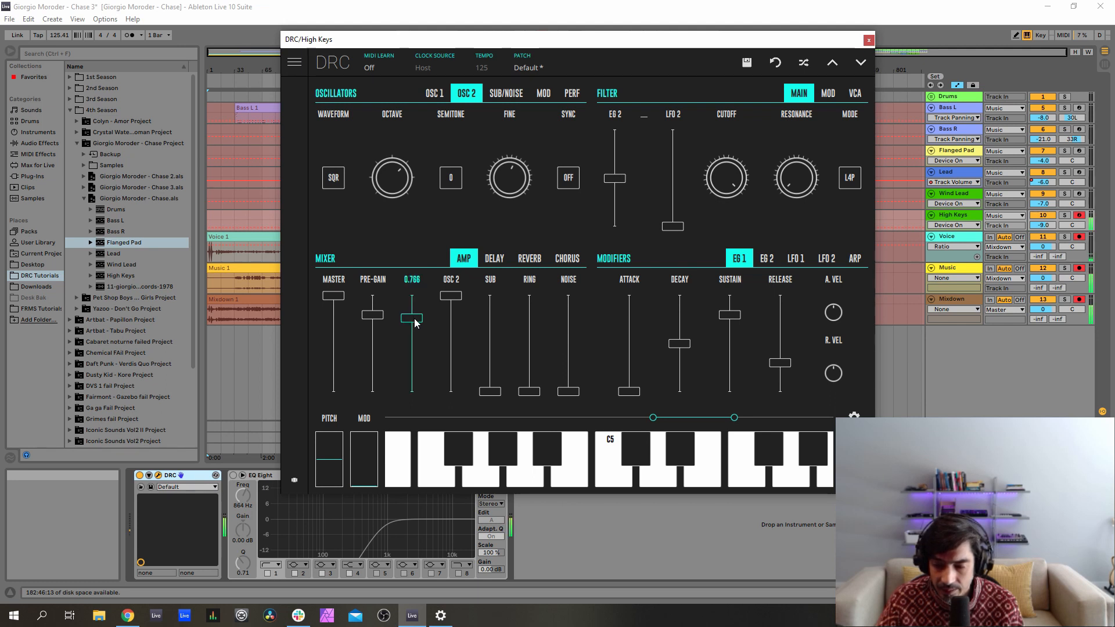
pyautogui.moveTo(415, 319); pyautogui.dragTo(426, 310)
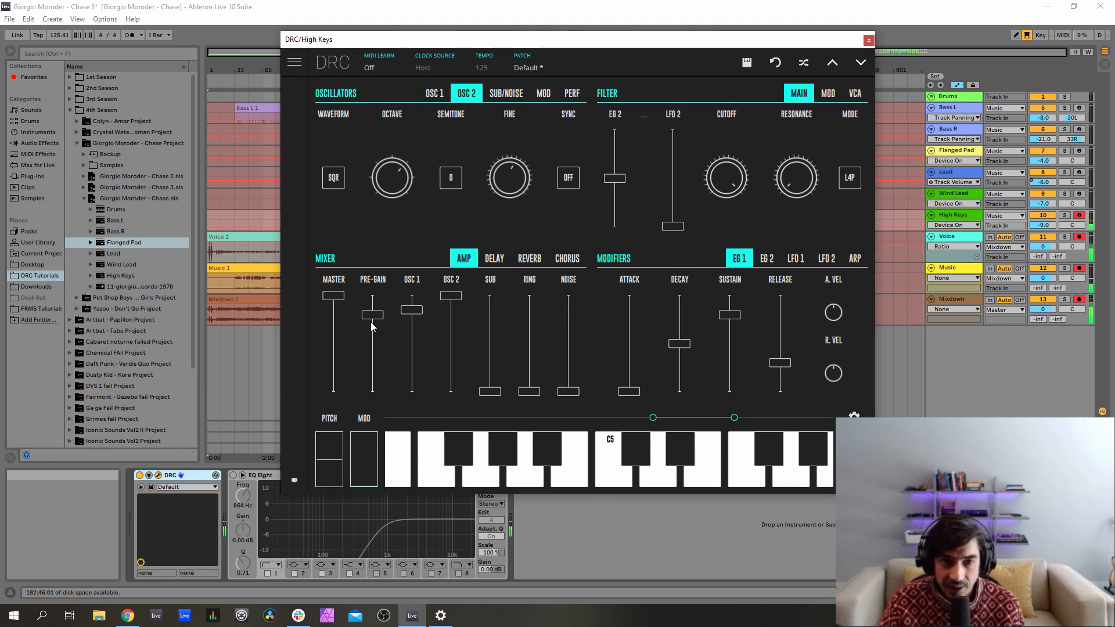
pyautogui.moveTo(374, 319); pyautogui.dragTo(366, 340)
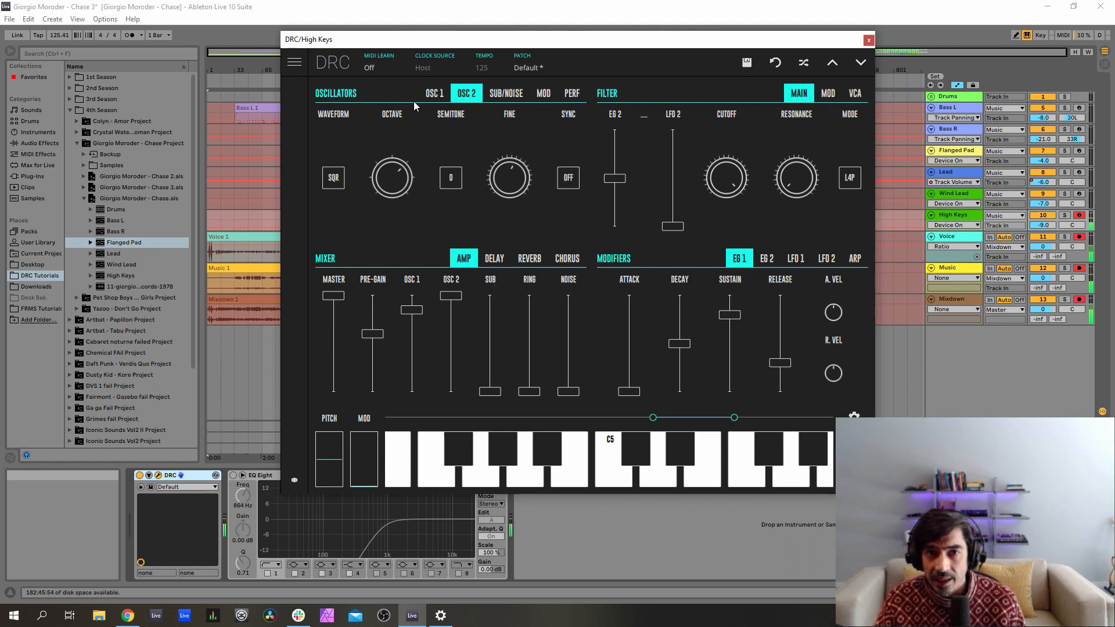
# - Set OSC 1's pulse width slightly above the middle, to about 0.58
pyautogui.click(434, 93)
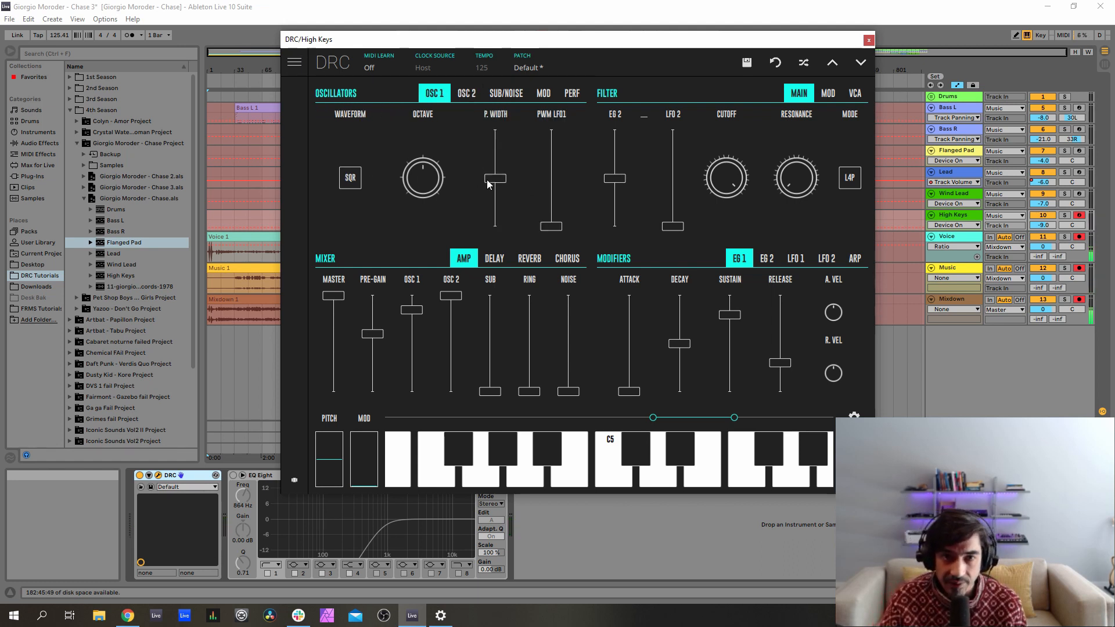
pyautogui.moveTo(495, 183); pyautogui.dragTo(507, 176)
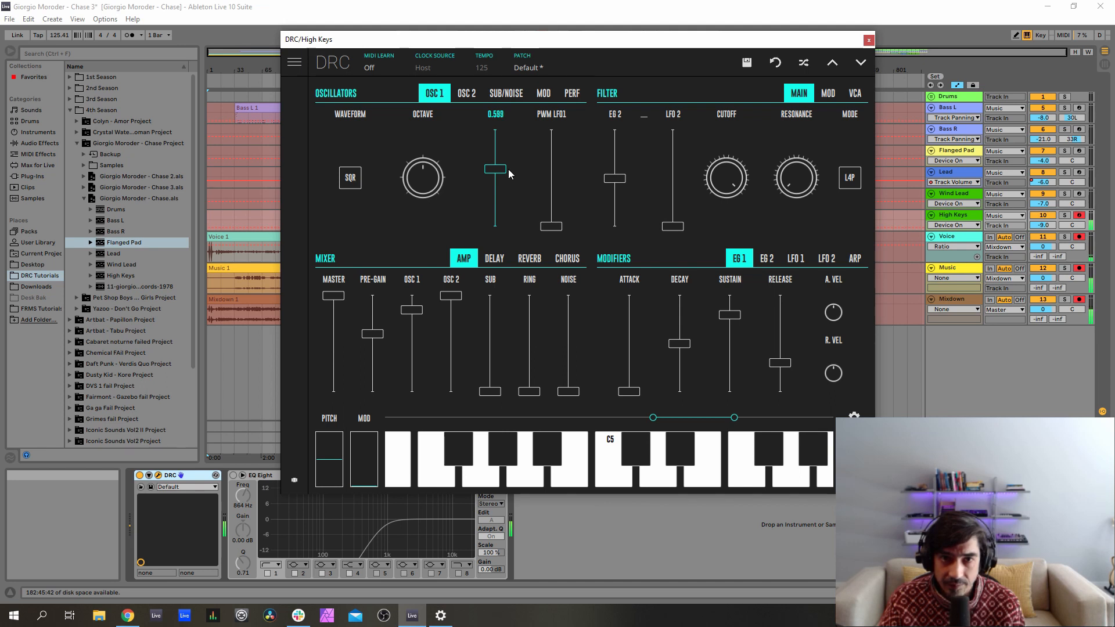
pyautogui.moveTo(509, 169); pyautogui.dragTo(505, 171)
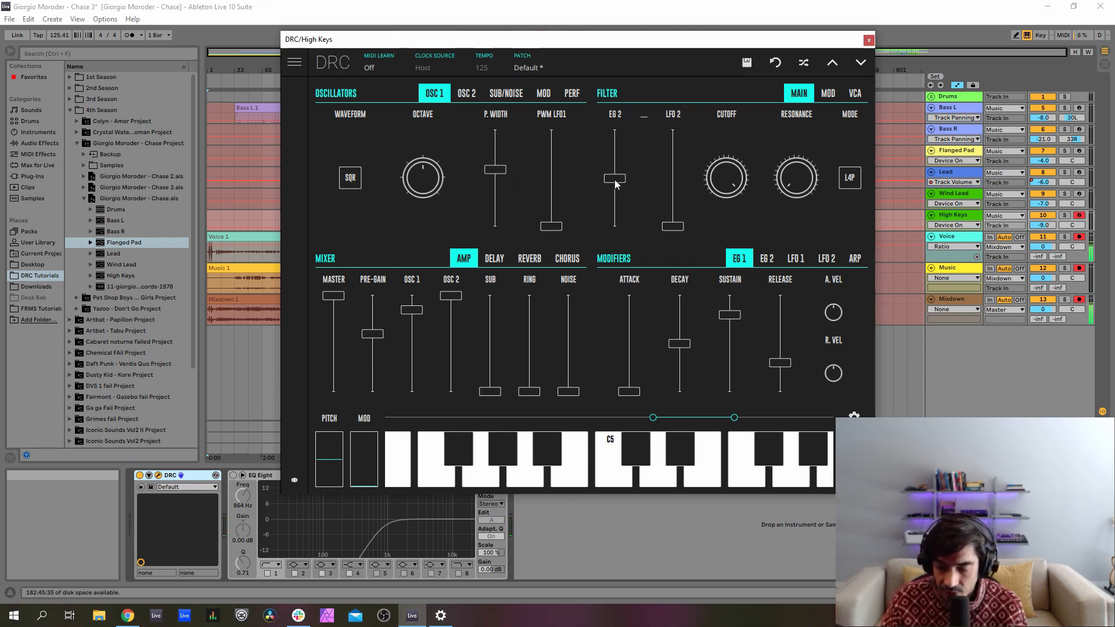
# - Lower the filter cutoff slightly below maximum and raise the resonance to about 0.8, keeping the EG 2 amount centred
pyautogui.moveTo(616, 180); pyautogui.dragTo(620, 184)
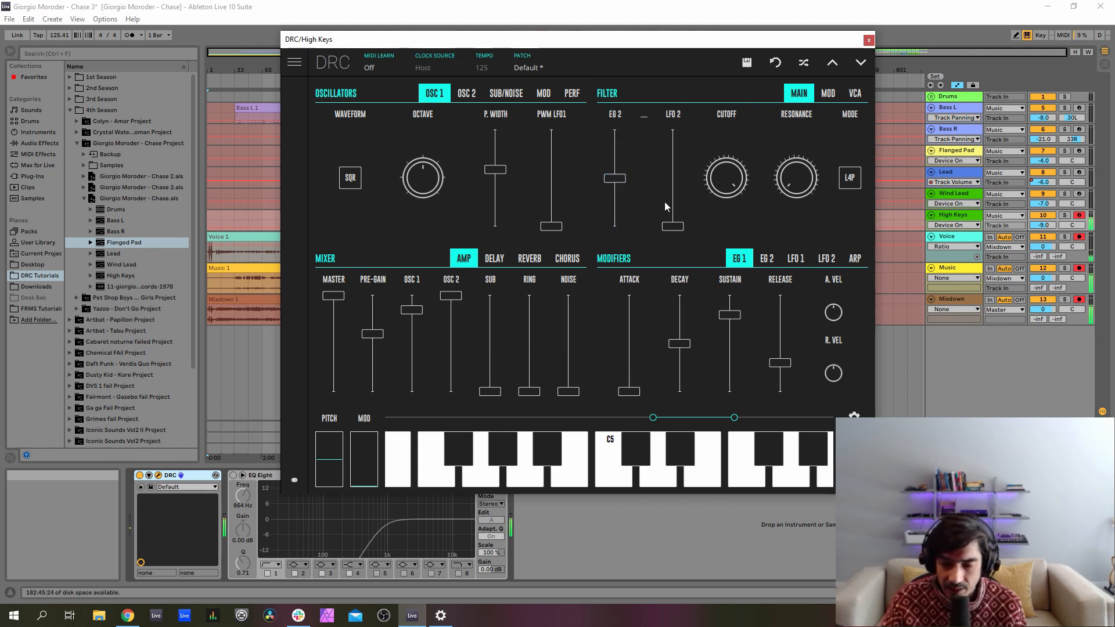
pyautogui.moveTo(716, 183); pyautogui.dragTo(737, 197)
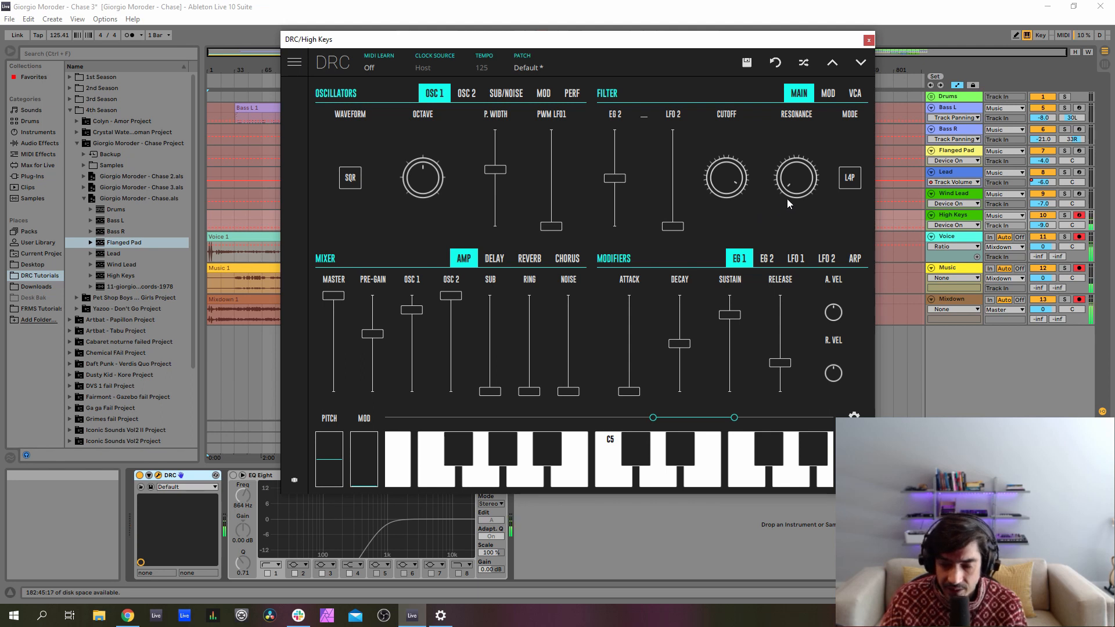
pyautogui.moveTo(812, 193); pyautogui.dragTo(797, 42)
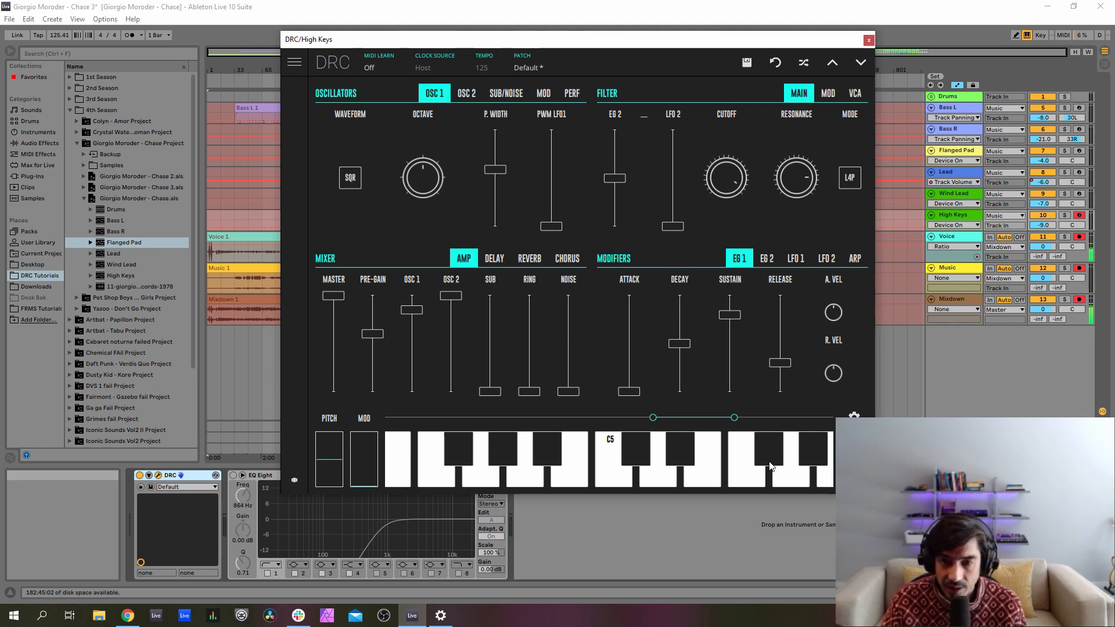
# - Set EG 1's decay, sustain and release to about 0.47, 0.43 and 0.4, and EG 2's sustain and release to about 0.43 and 0.18
pyautogui.moveTo(684, 347); pyautogui.dragTo(793, 354)
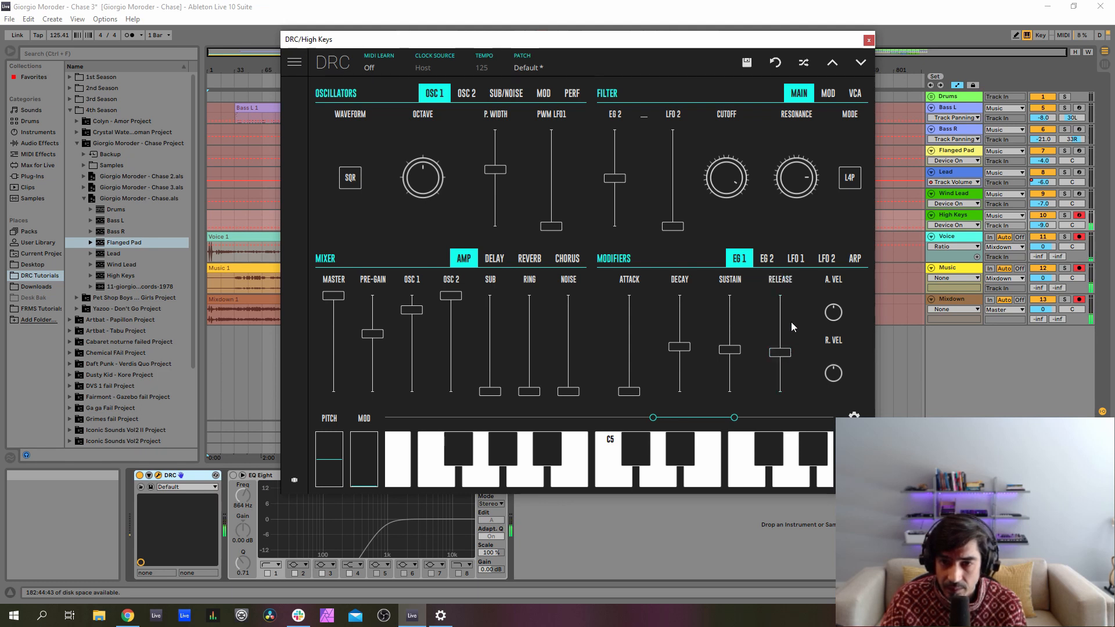
pyautogui.click(766, 259)
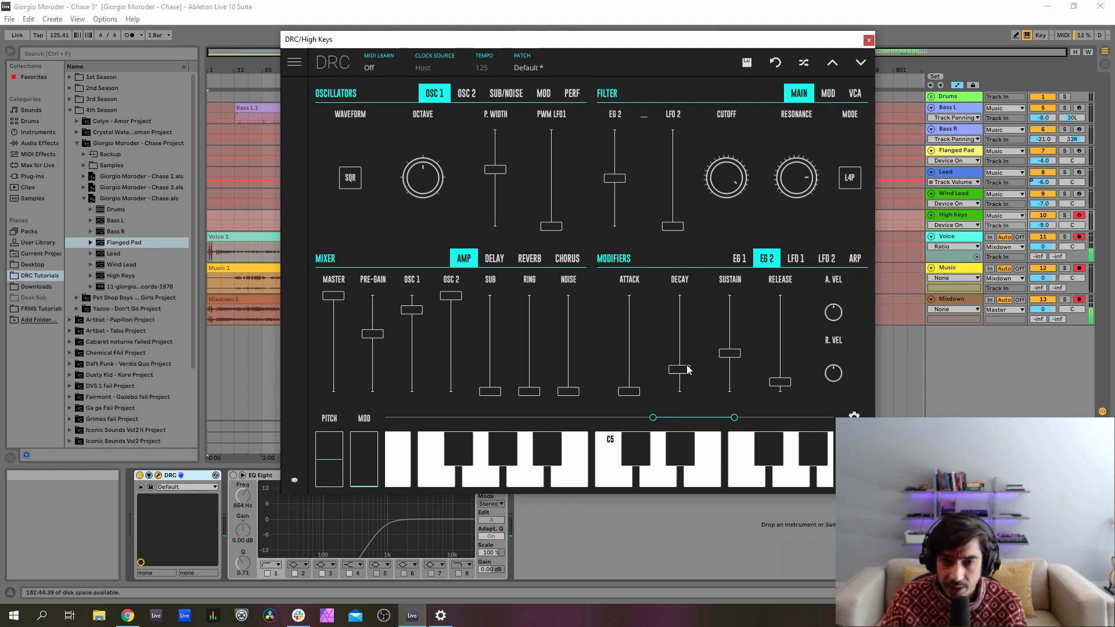
pyautogui.moveTo(684, 370); pyautogui.dragTo(742, 351)
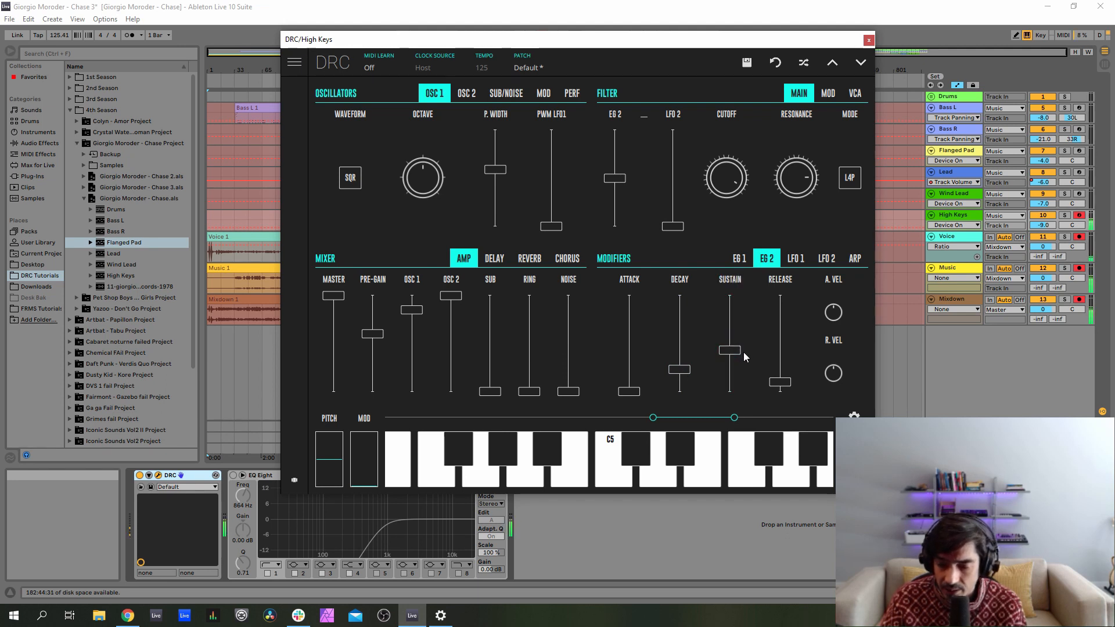
pyautogui.moveTo(785, 381); pyautogui.dragTo(796, 374)
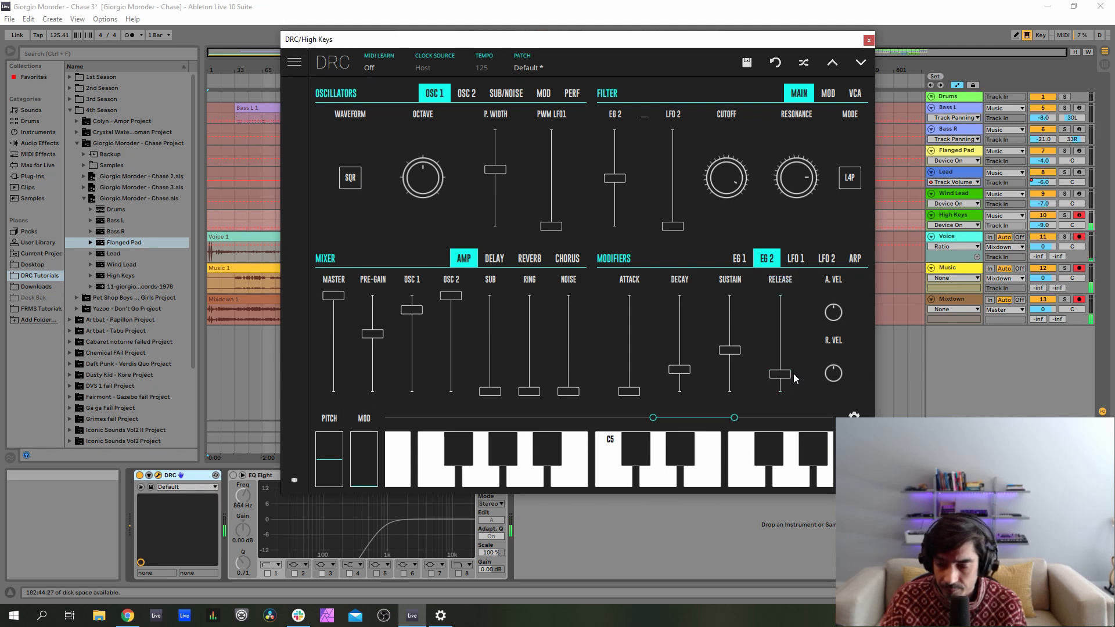
# - Set the reverb's amount to about 0.32, decay to 0.67, damping to 0.57 and modulation to 0.42, and close the synth
pyautogui.click(530, 257)
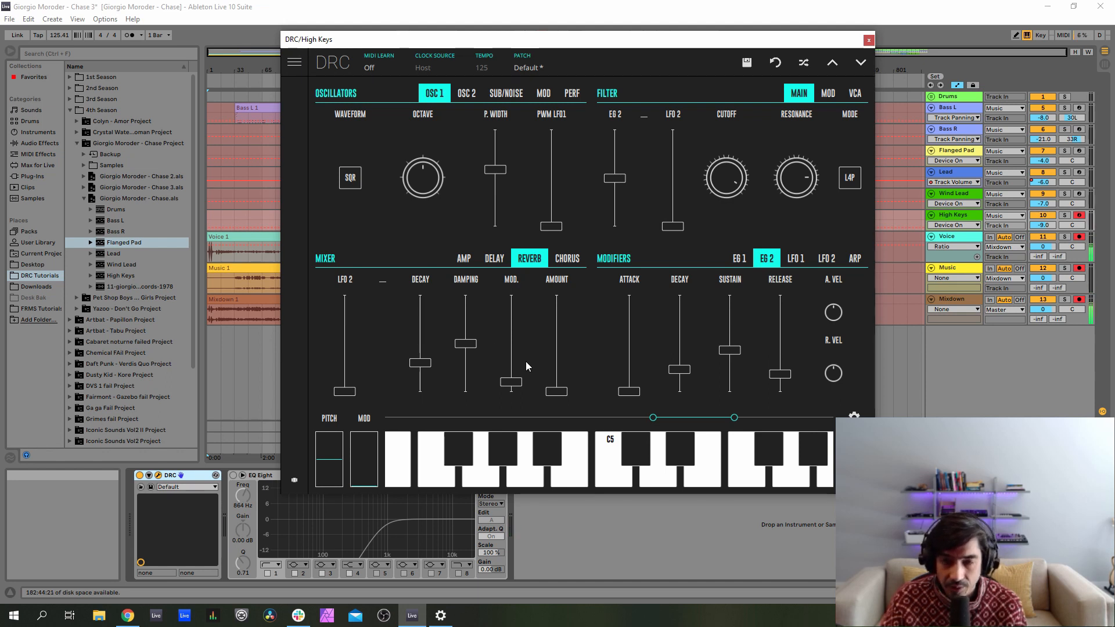
pyautogui.moveTo(556, 391); pyautogui.dragTo(574, 361)
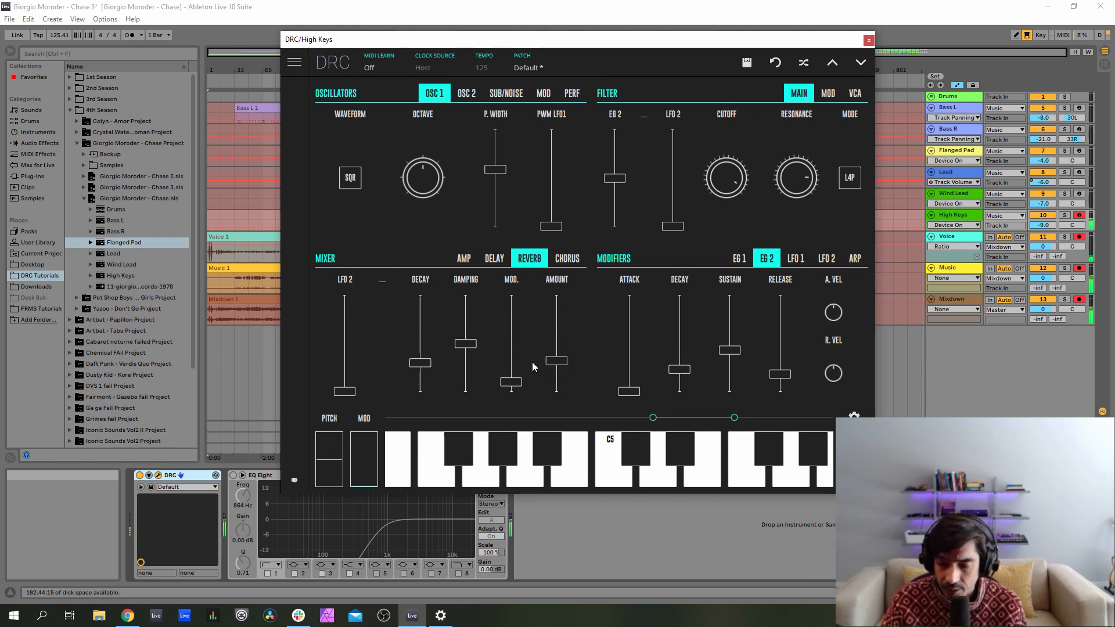
pyautogui.moveTo(420, 363); pyautogui.dragTo(428, 332)
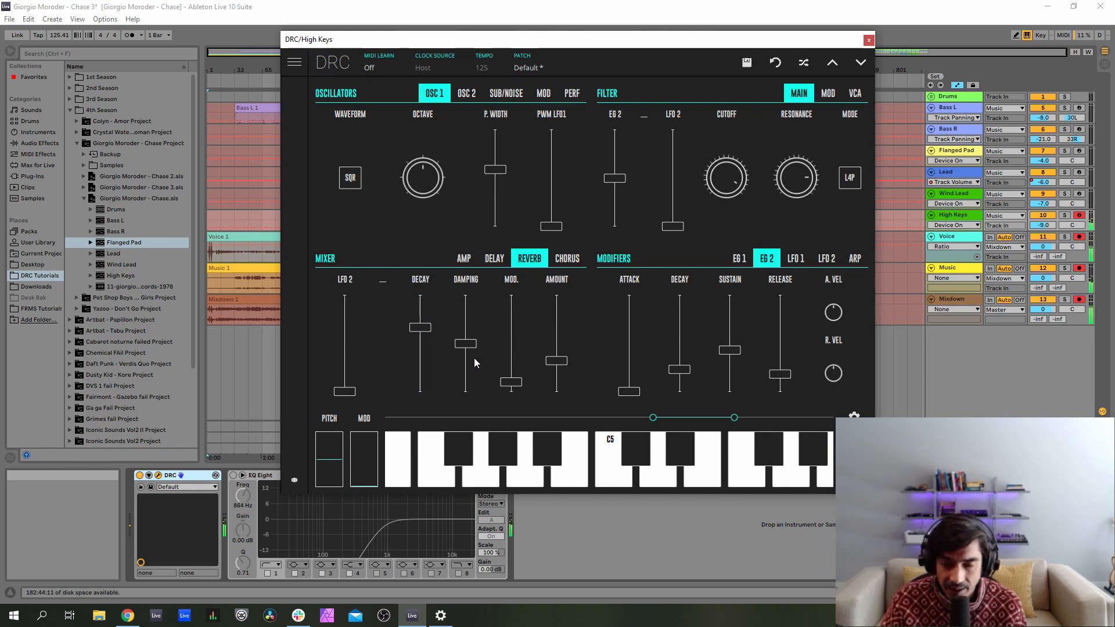
pyautogui.moveTo(474, 344); pyautogui.dragTo(480, 336)
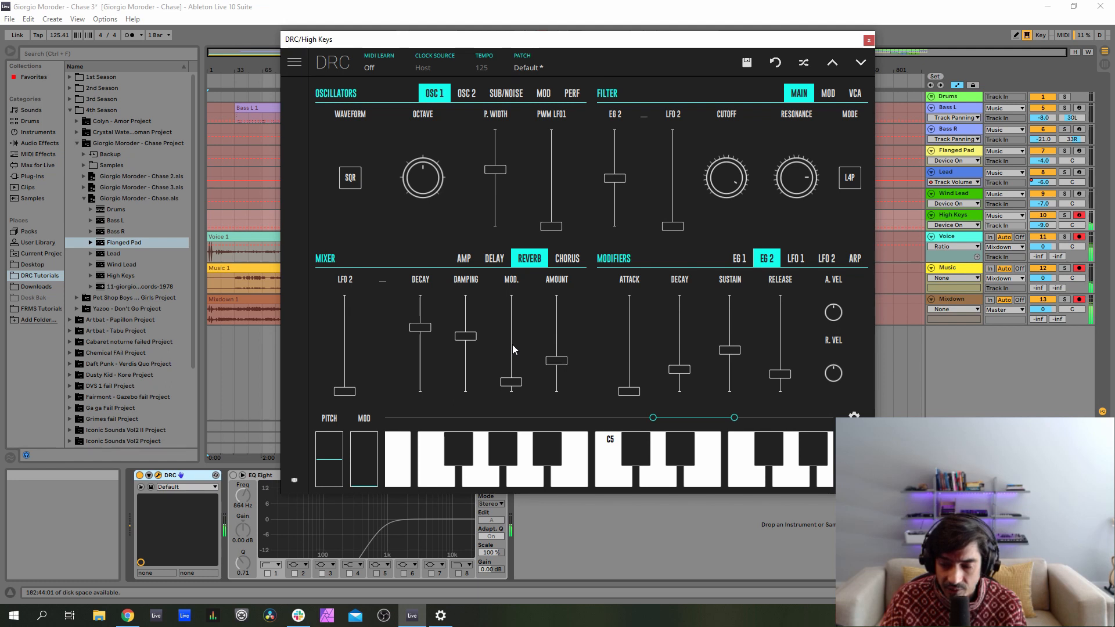
pyautogui.moveTo(513, 344); pyautogui.dragTo(509, 355)
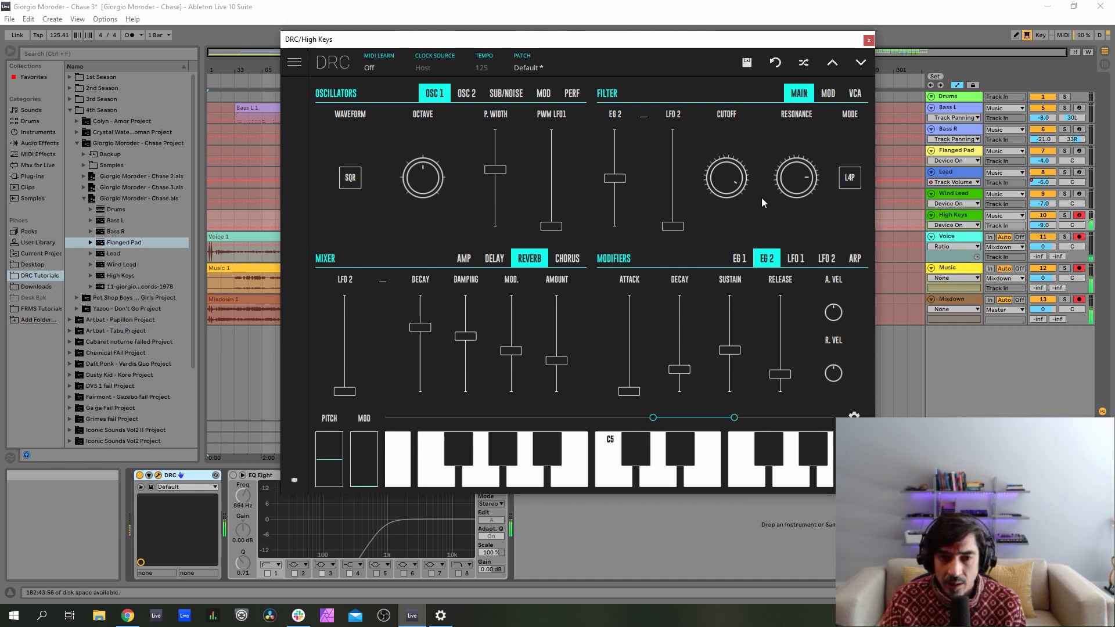
pyautogui.click(868, 41)
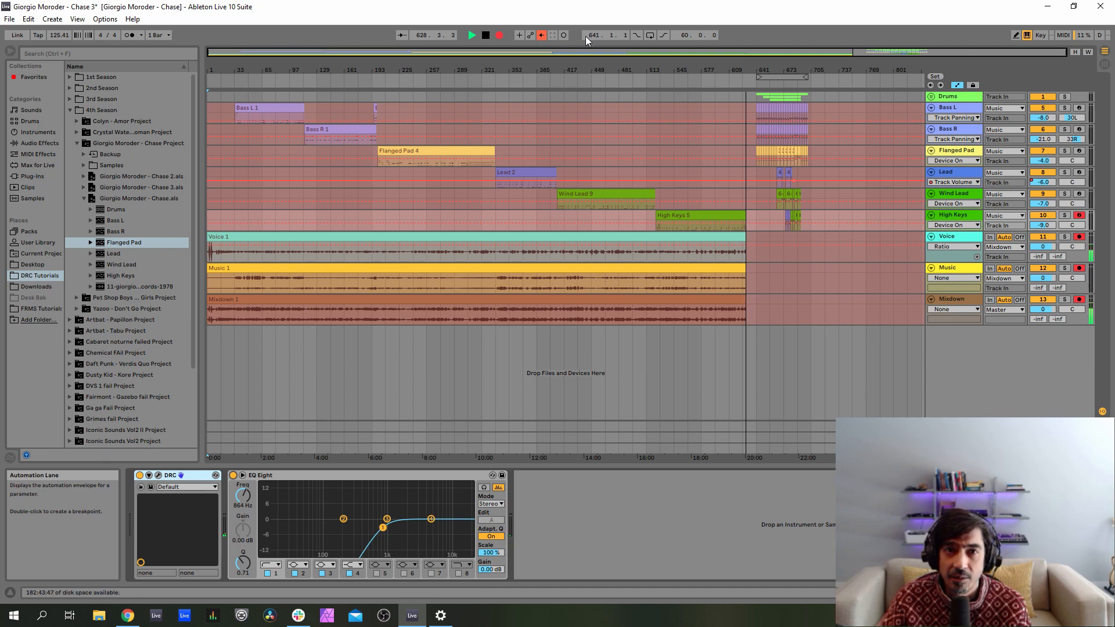
# - Show the full arrangement section from bar 641, select the Bass L track and disarm the Voice track
pyautogui.moveTo(801, 69); pyautogui.dragTo(800, 157)
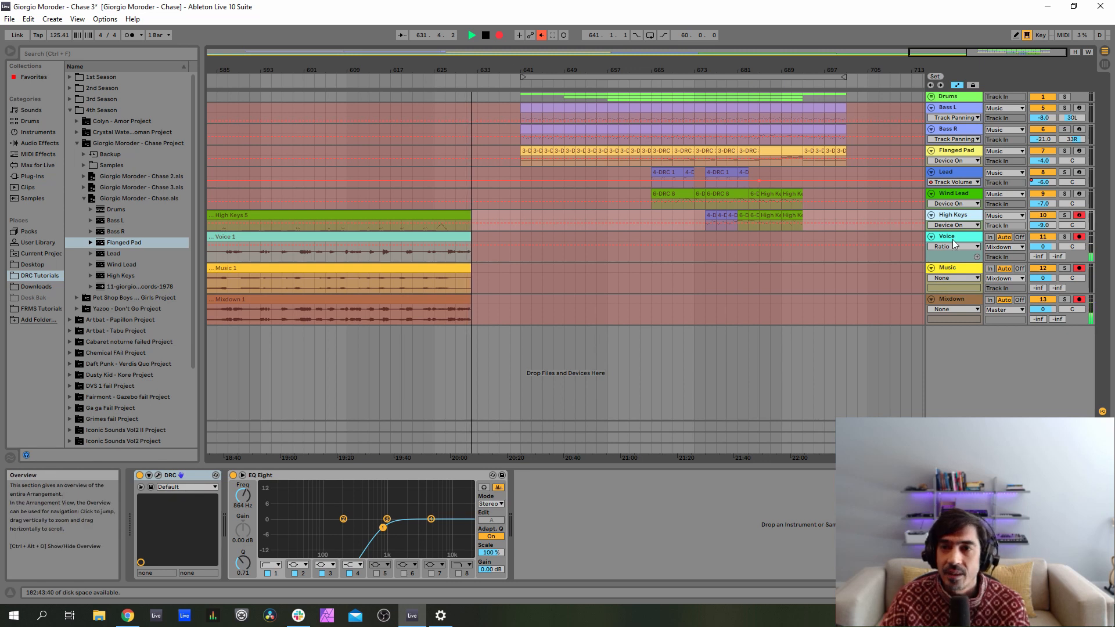
pyautogui.moveTo(954, 215); pyautogui.dragTo(820, 180)
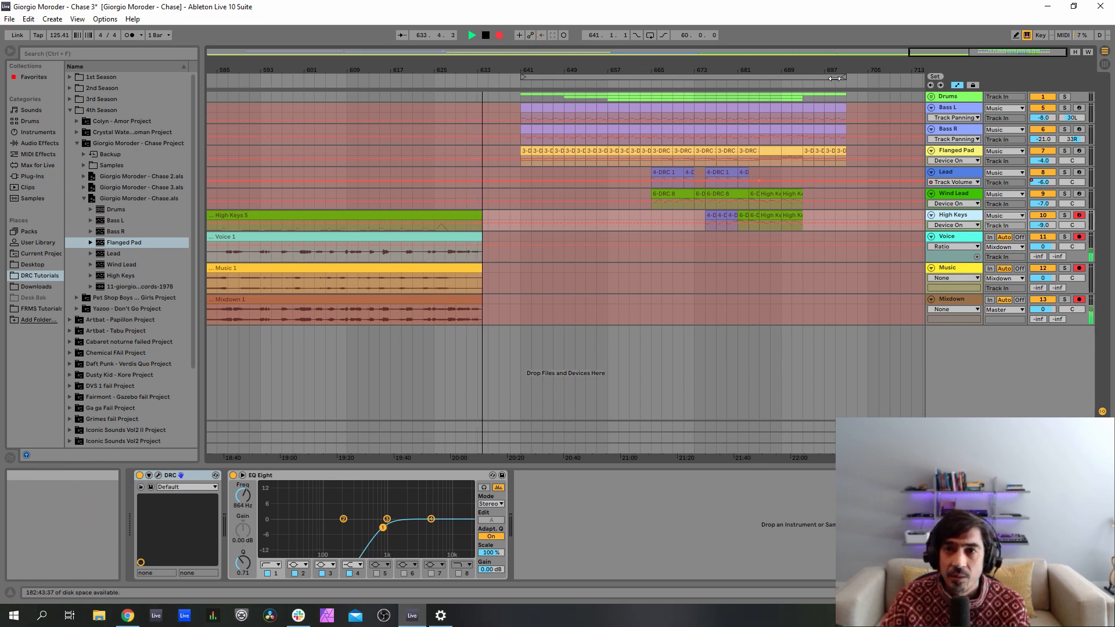
pyautogui.click(962, 128)
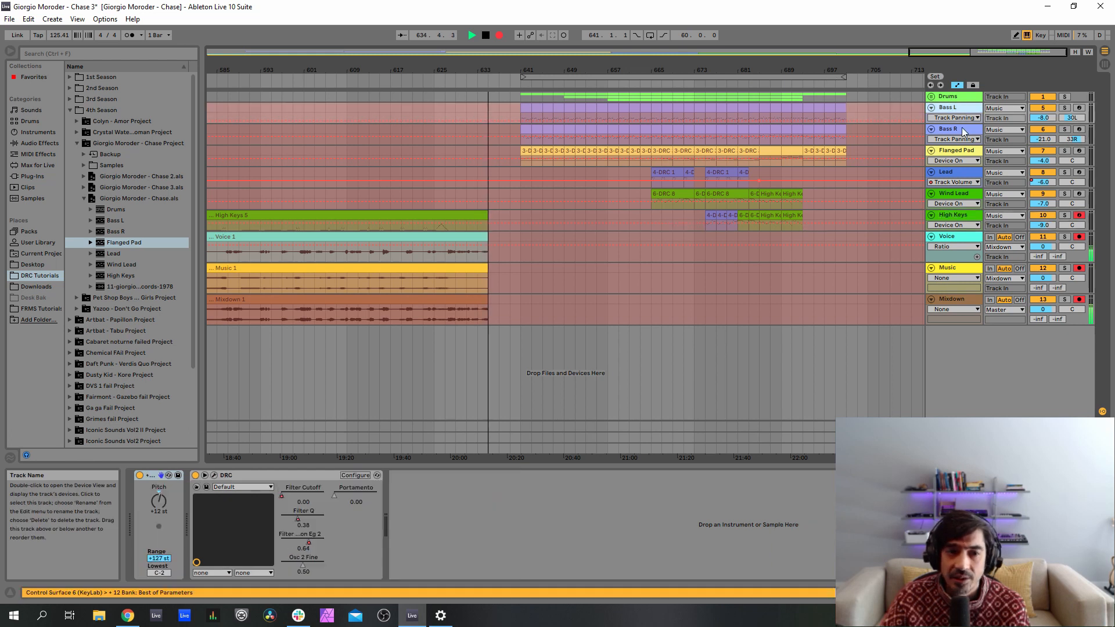
pyautogui.click(953, 108)
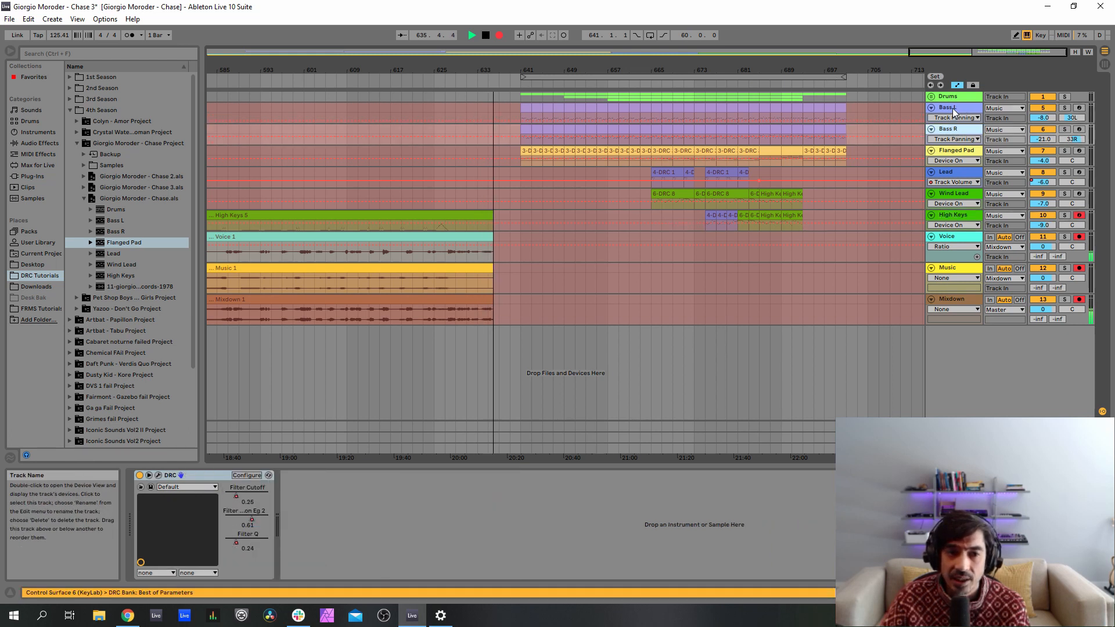
pyautogui.click(952, 108)
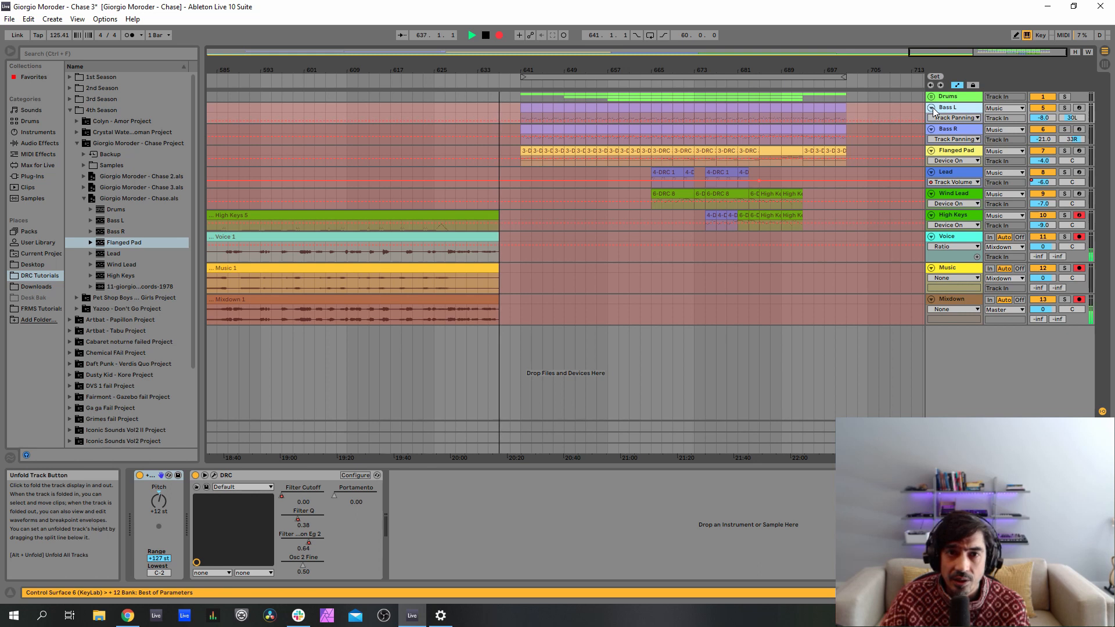
pyautogui.click(1079, 238)
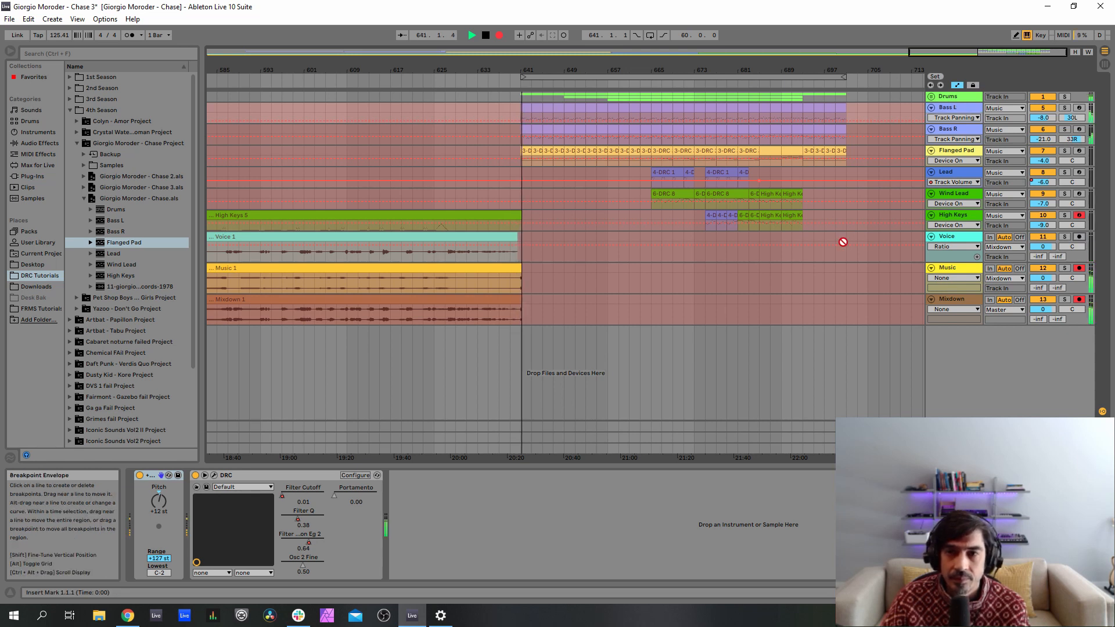
# - Increase the height of the Bass L and Bass R tracks in the arrangement
pyautogui.click(931, 109)
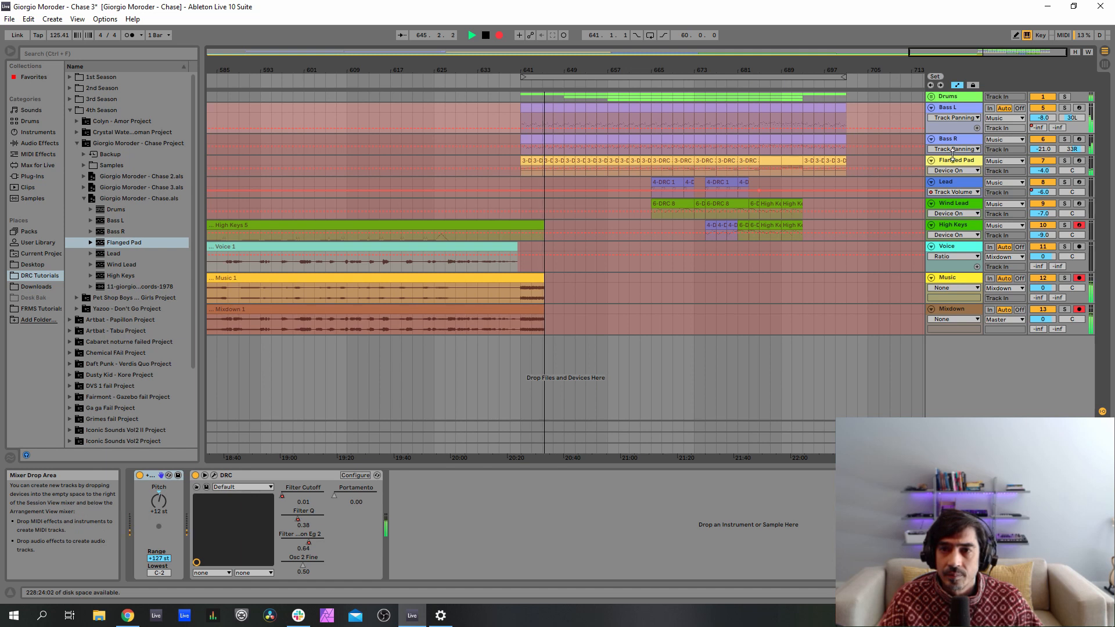
pyautogui.click(950, 154)
pyautogui.moveTo(950, 154); pyautogui.dragTo(949, 165)
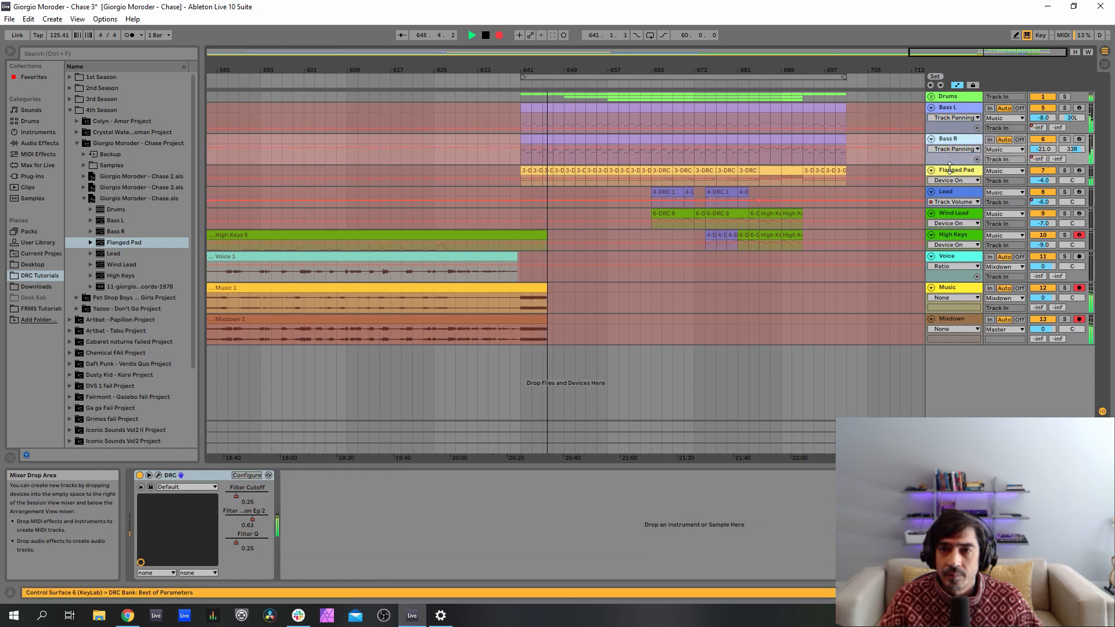
# - Put Bass L's Track Panning envelope in its own lane and display the DRC Filter Cutoff automation on the track
pyautogui.click(977, 129)
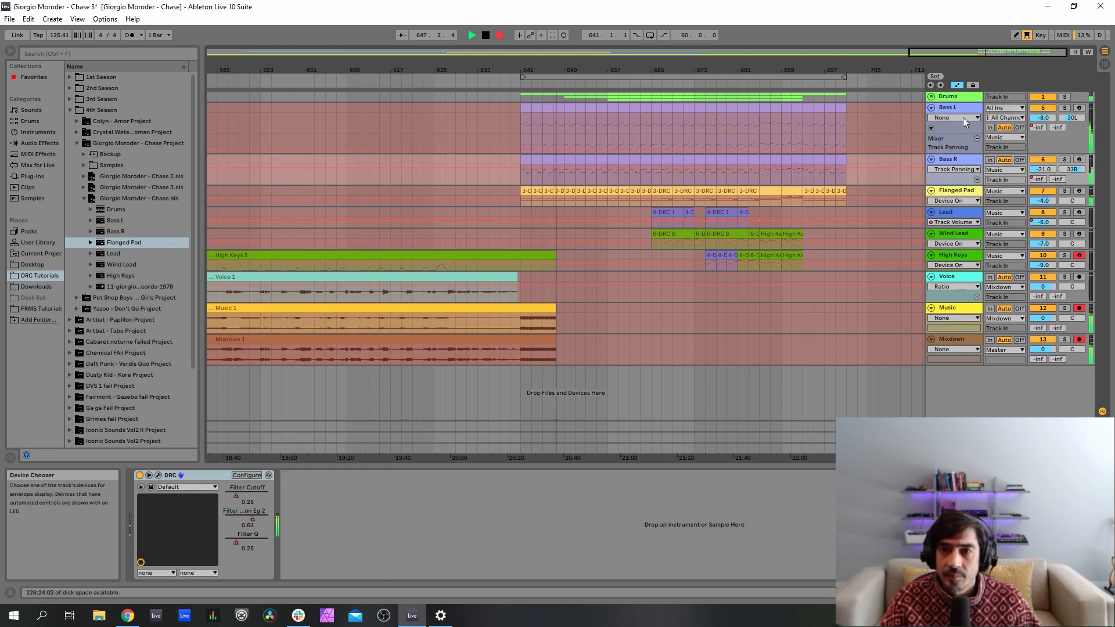
pyautogui.click(963, 118)
pyautogui.click(963, 144)
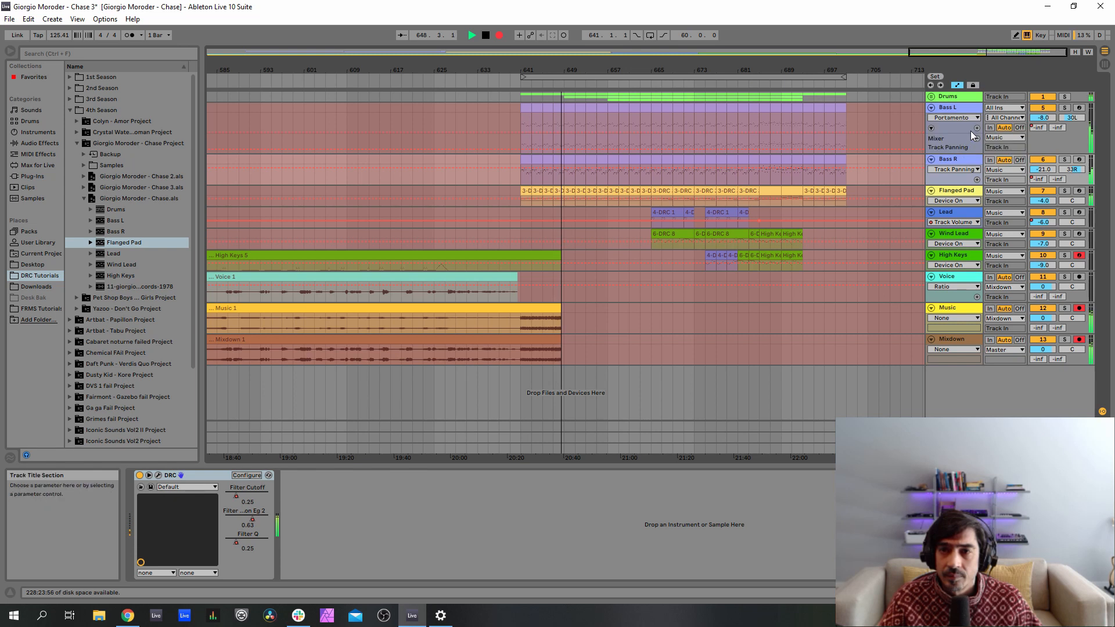
pyautogui.click(966, 117)
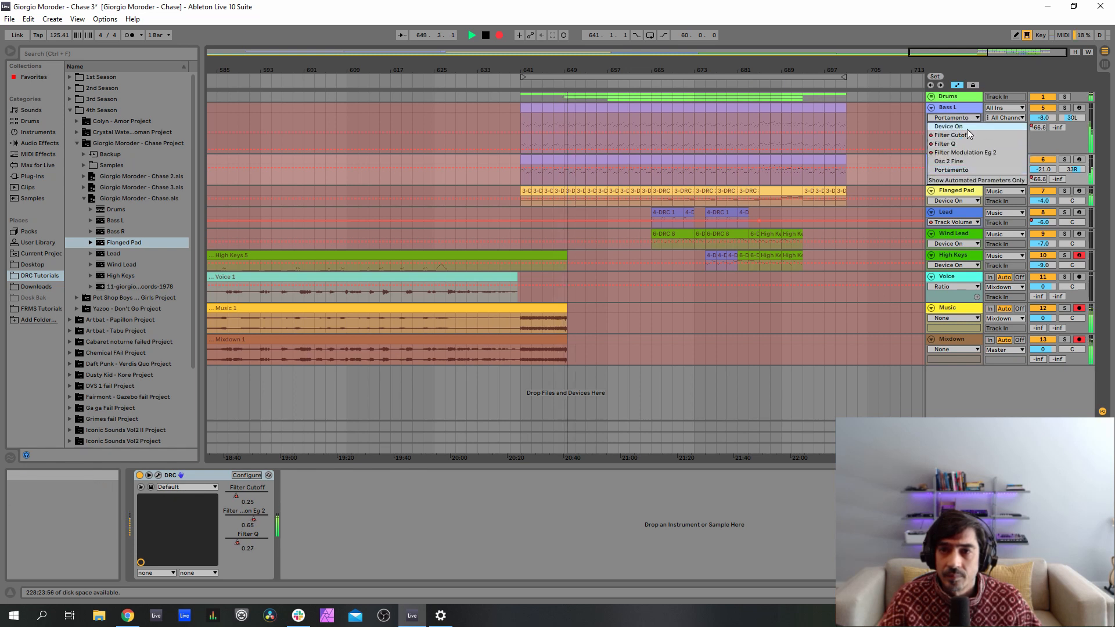
pyautogui.click(968, 134)
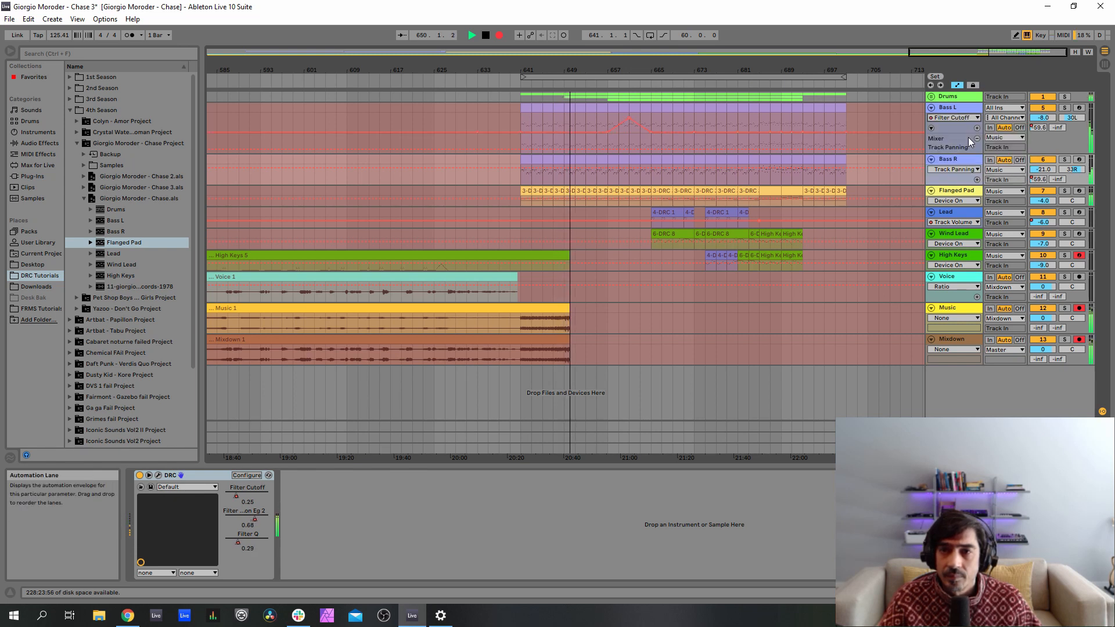
# - Put Bass R's Track Panning envelope in its own lane and display the DRC Filter Cutoff automation on the track
pyautogui.click(977, 181)
pyautogui.click(953, 169)
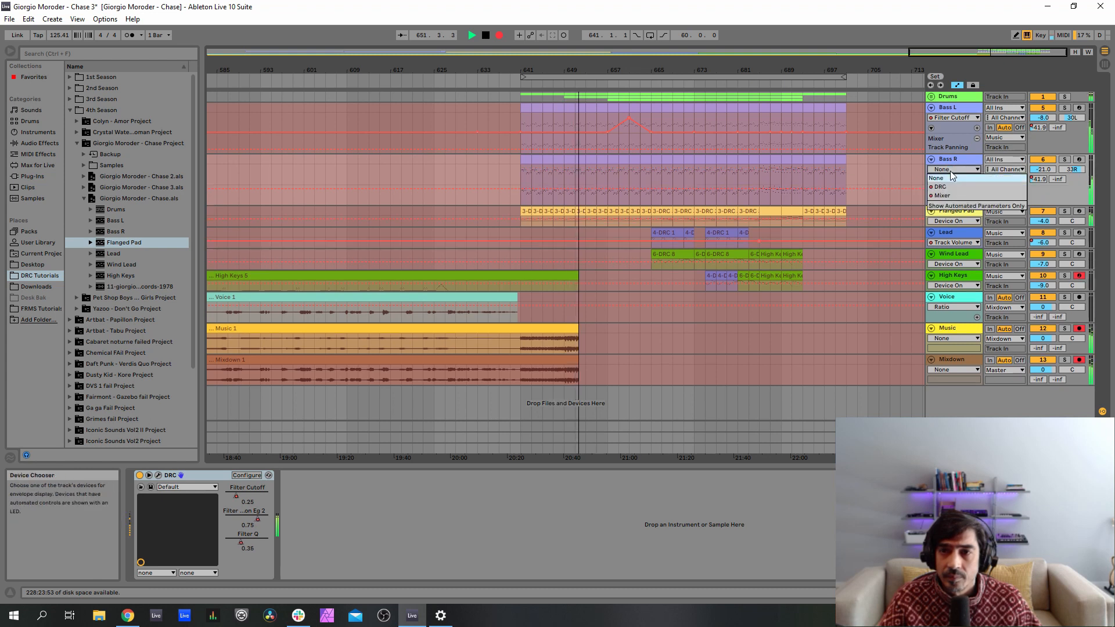
pyautogui.click(956, 187)
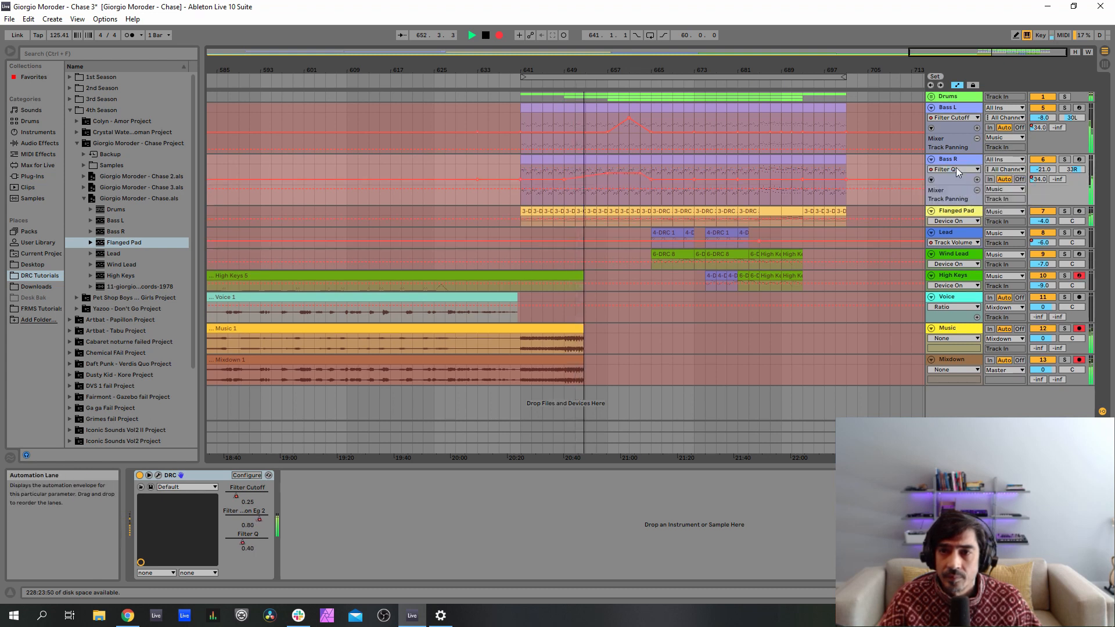
pyautogui.click(957, 168)
pyautogui.click(960, 186)
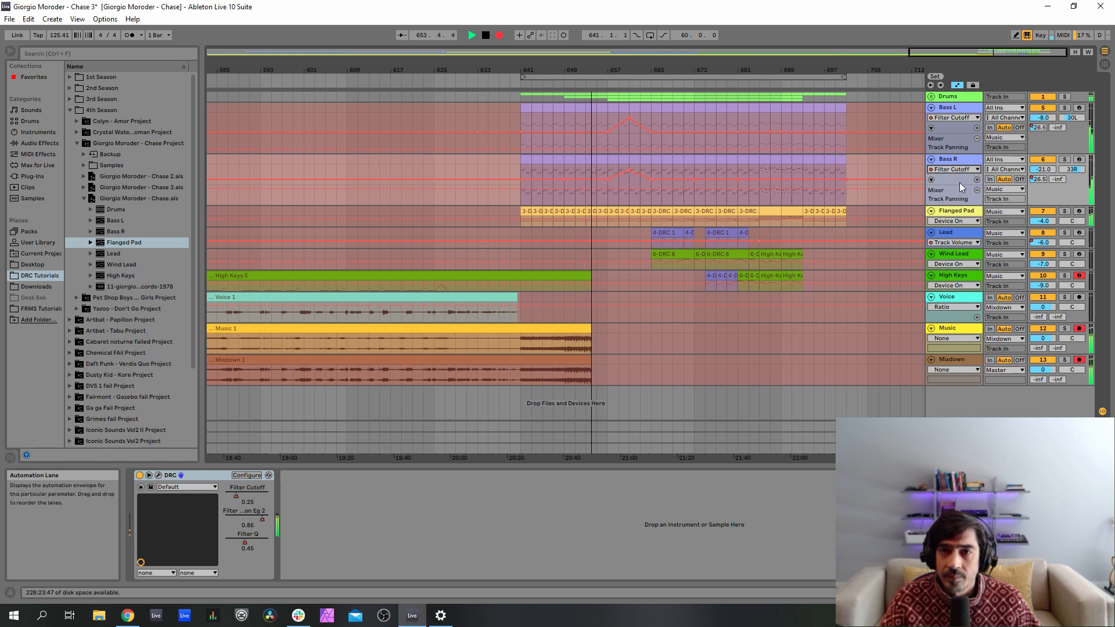
# - Display the Filter Modulation Eg 2 automation on Bass L and Bass R, and switch Bass R's envelope to Device On
pyautogui.click(958, 118)
pyautogui.click(957, 152)
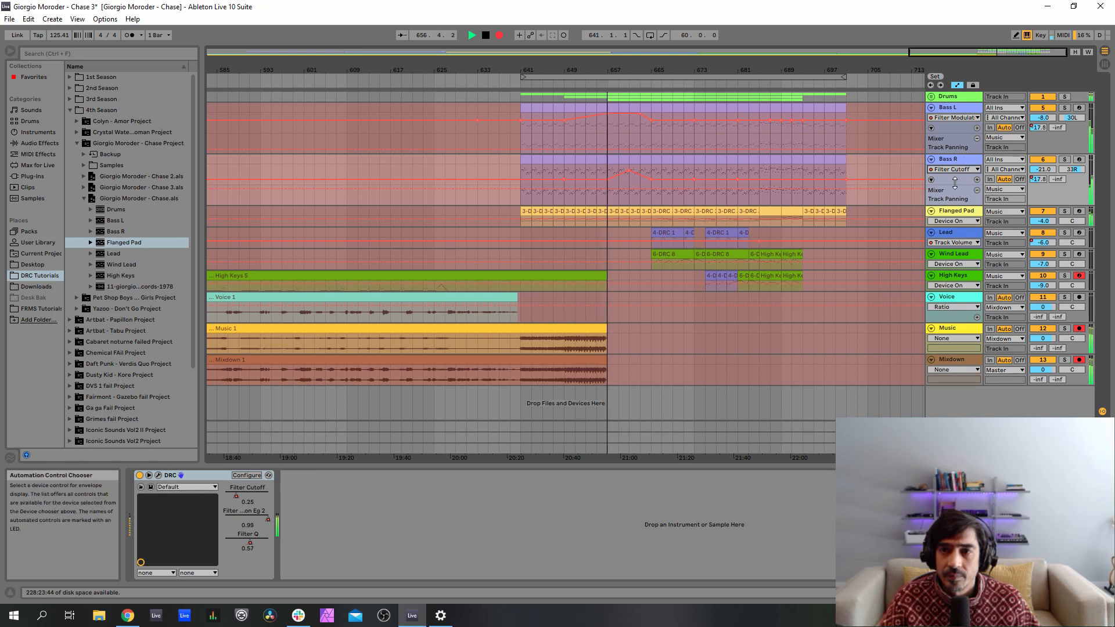
pyautogui.click(956, 169)
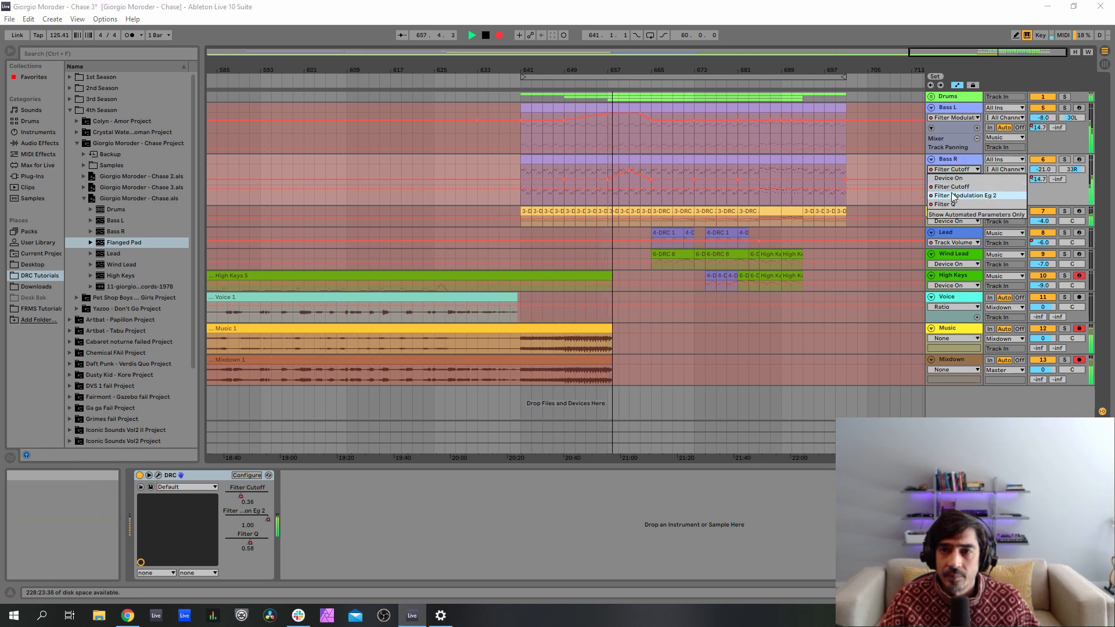
pyautogui.click(958, 202)
pyautogui.click(956, 169)
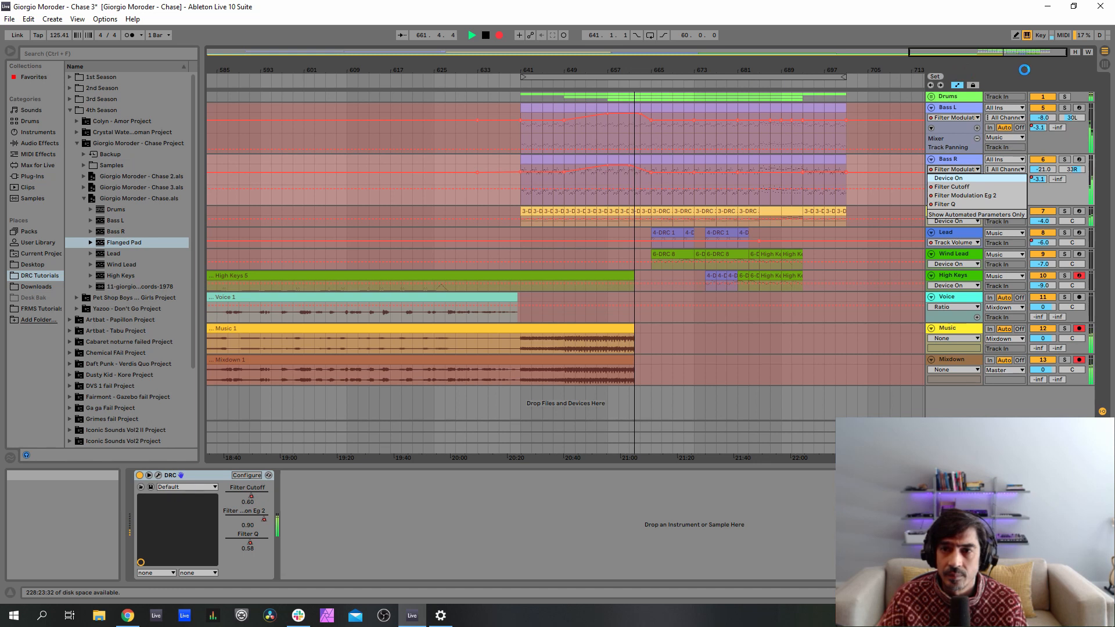
pyautogui.click(961, 178)
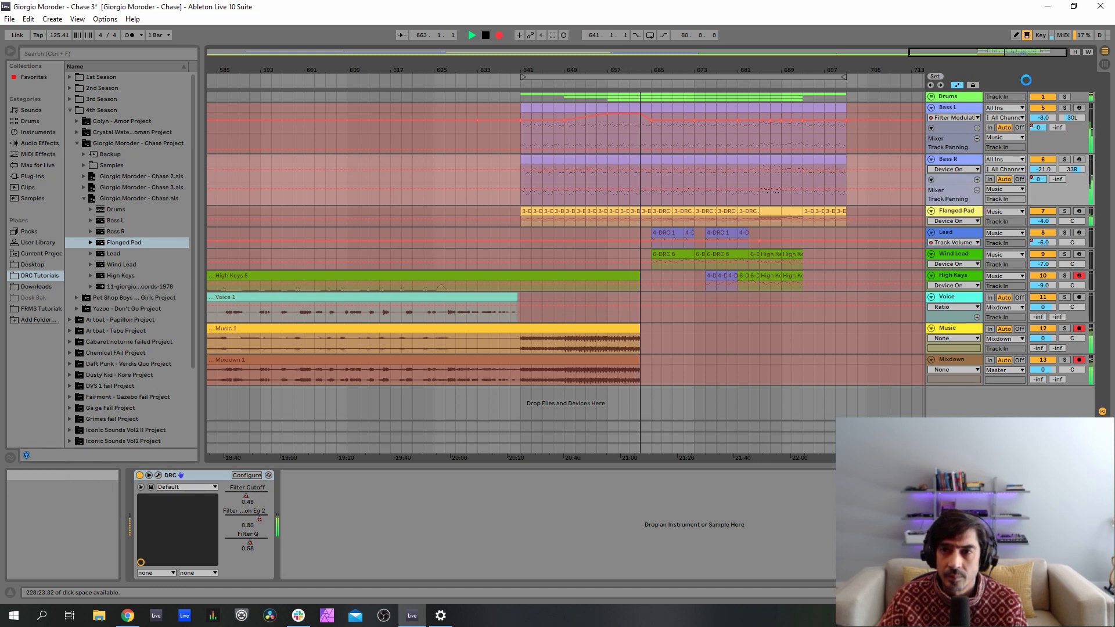
# - Check the mixer in Session View, return to the arrangement and disarm the High Keys track
pyautogui.press('Tab')
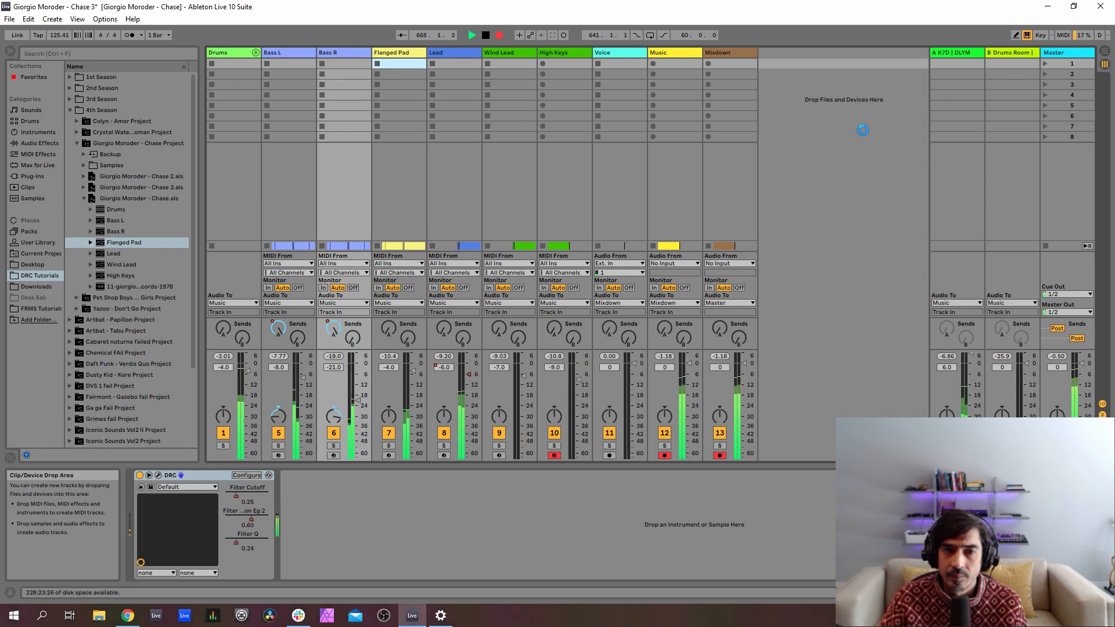
pyautogui.press('Tab')
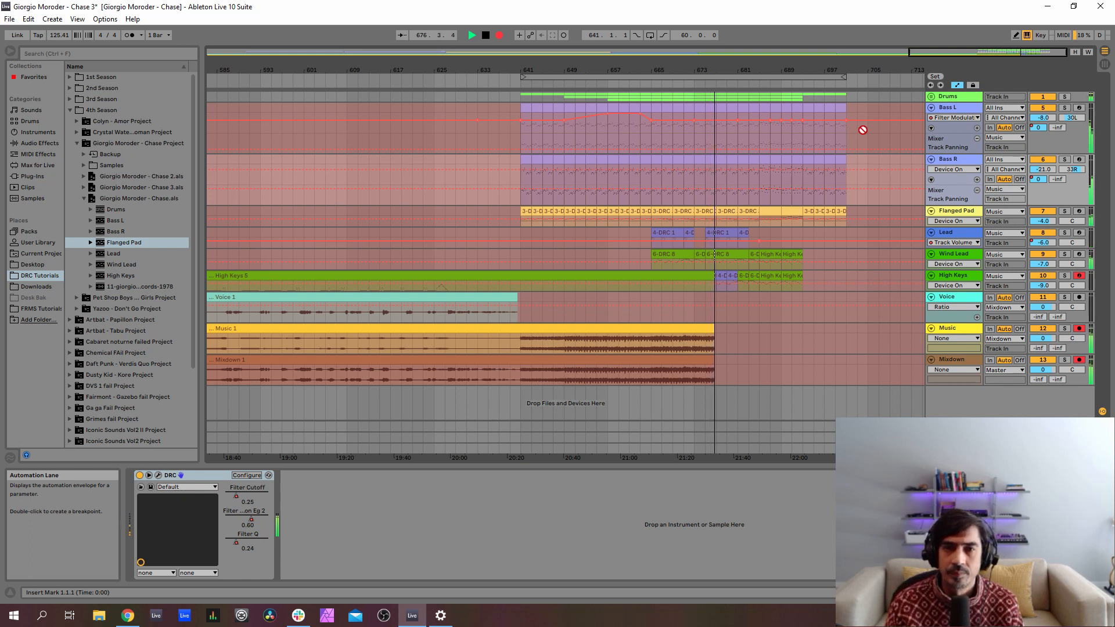
pyautogui.click(1080, 277)
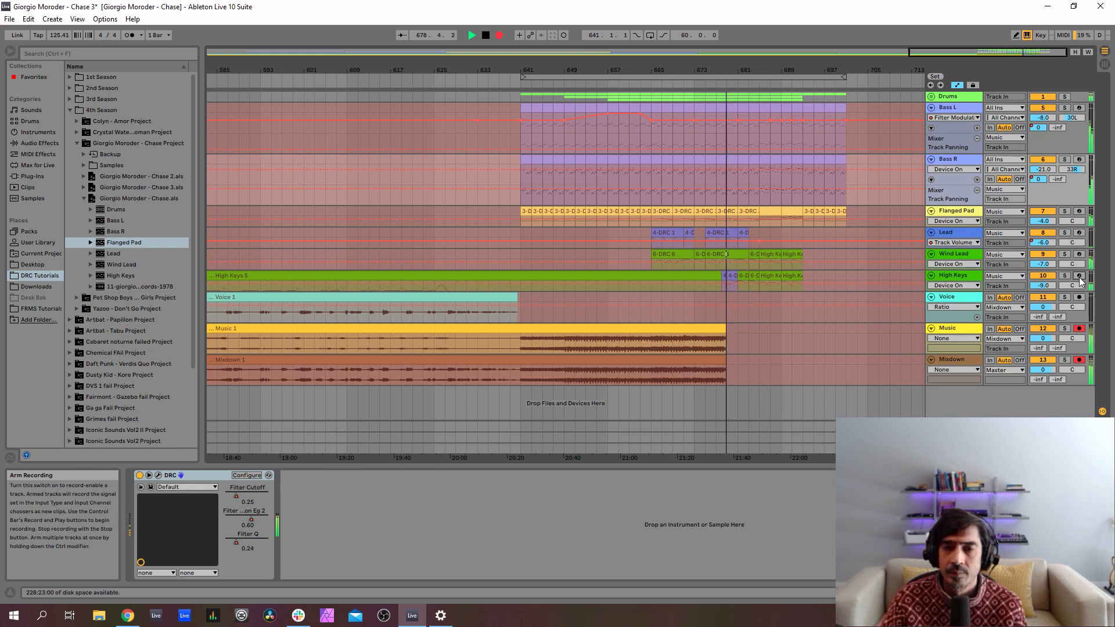